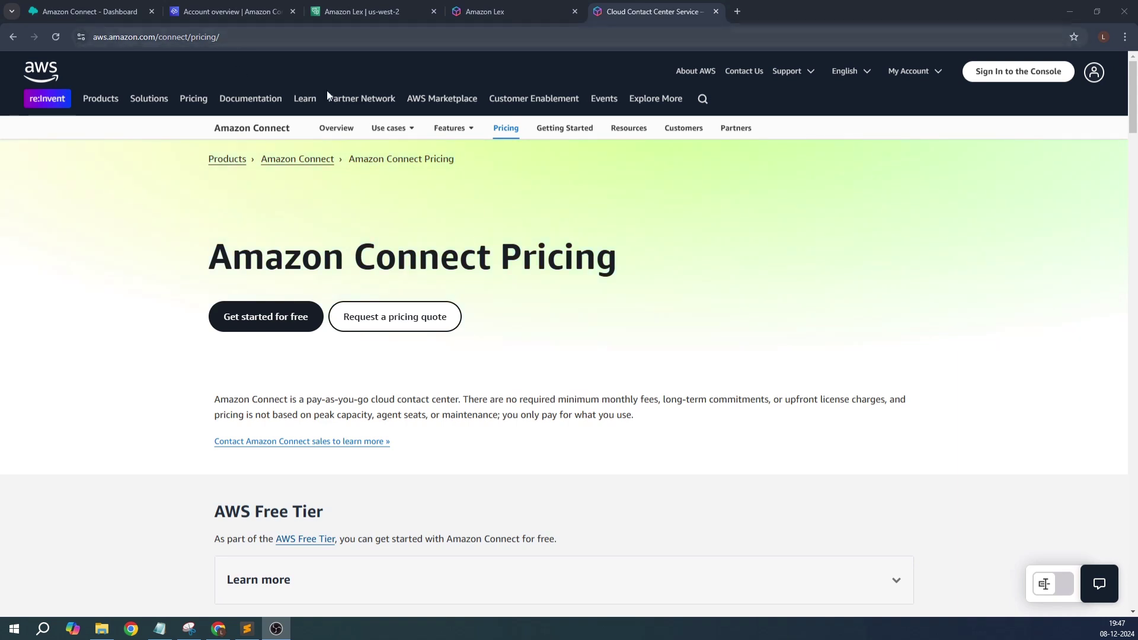
Step: Browse the Connect features list, go to the instances list, and close the Amazon Q panel
{"action": "left_click", "coordinate": [470, 130]}
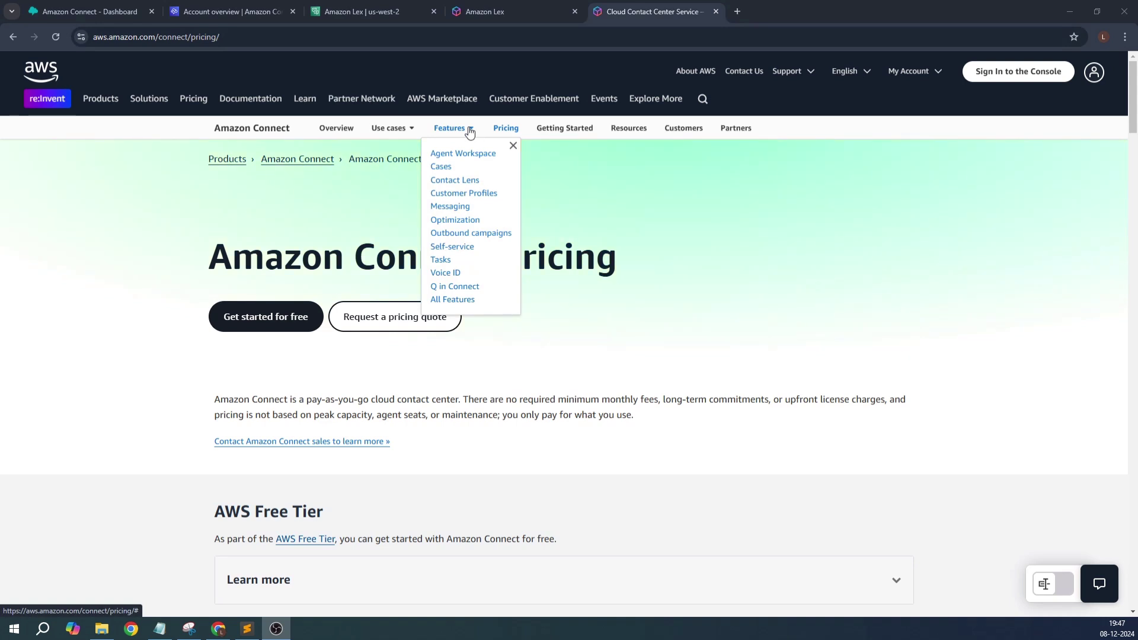
{"action": "left_click", "coordinate": [932, 345]}
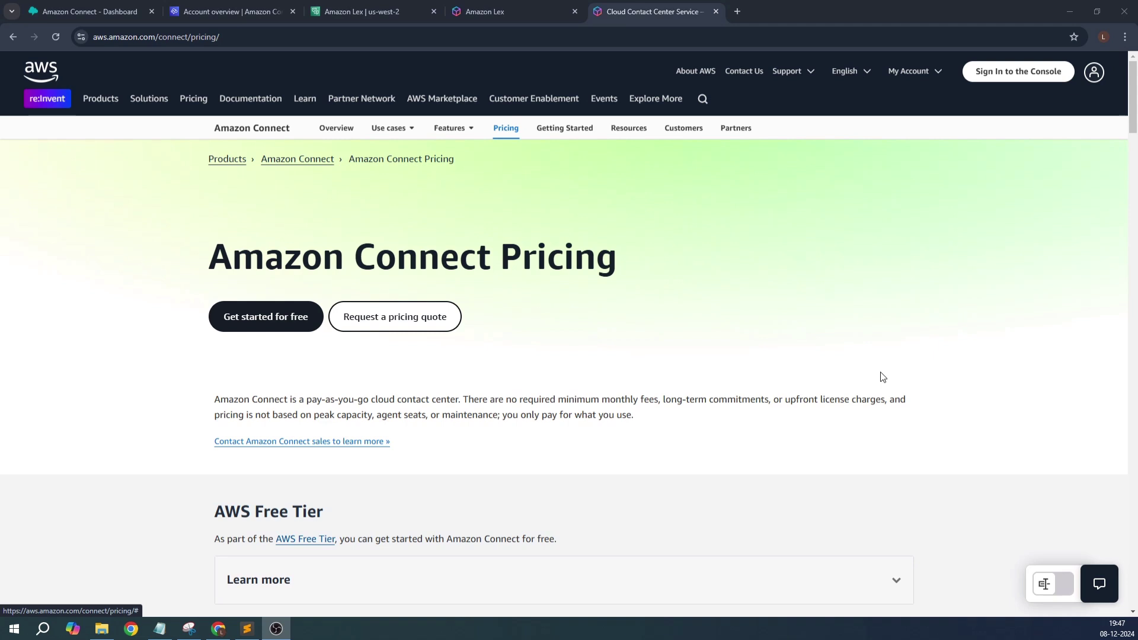
{"action": "left_click", "coordinate": [231, 11]}
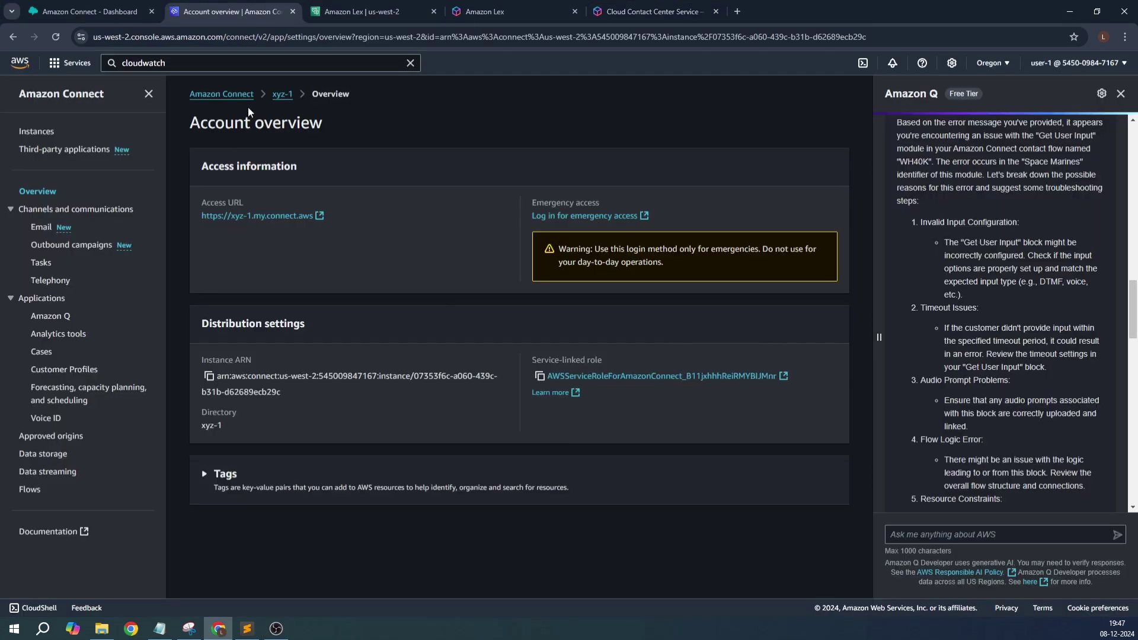
{"action": "left_click", "coordinate": [231, 95]}
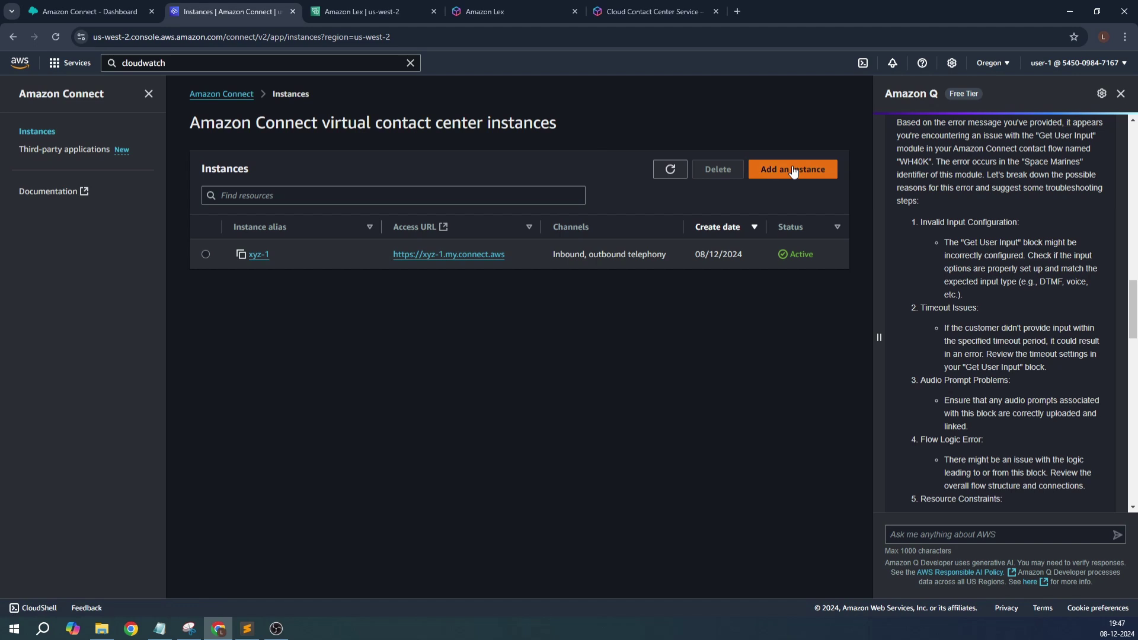
{"action": "left_click", "coordinate": [1120, 93]}
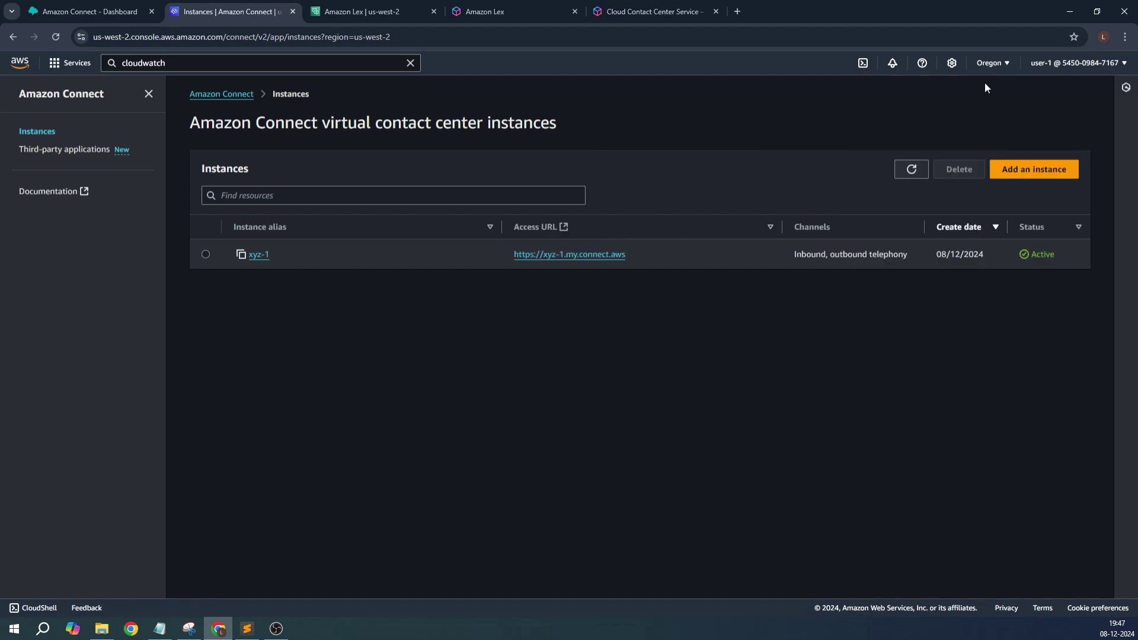
Step: Check the Lex bot editor tab, then start creating a new Amazon Connect instance
{"action": "left_click", "coordinate": [361, 17]}
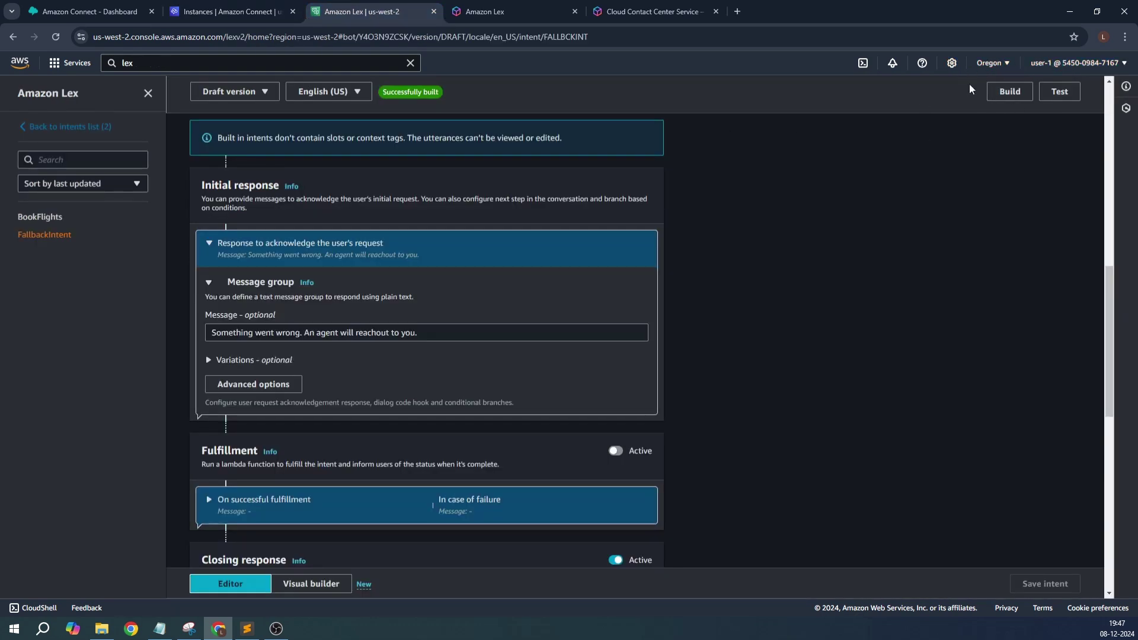
{"action": "left_click", "coordinate": [252, 12]}
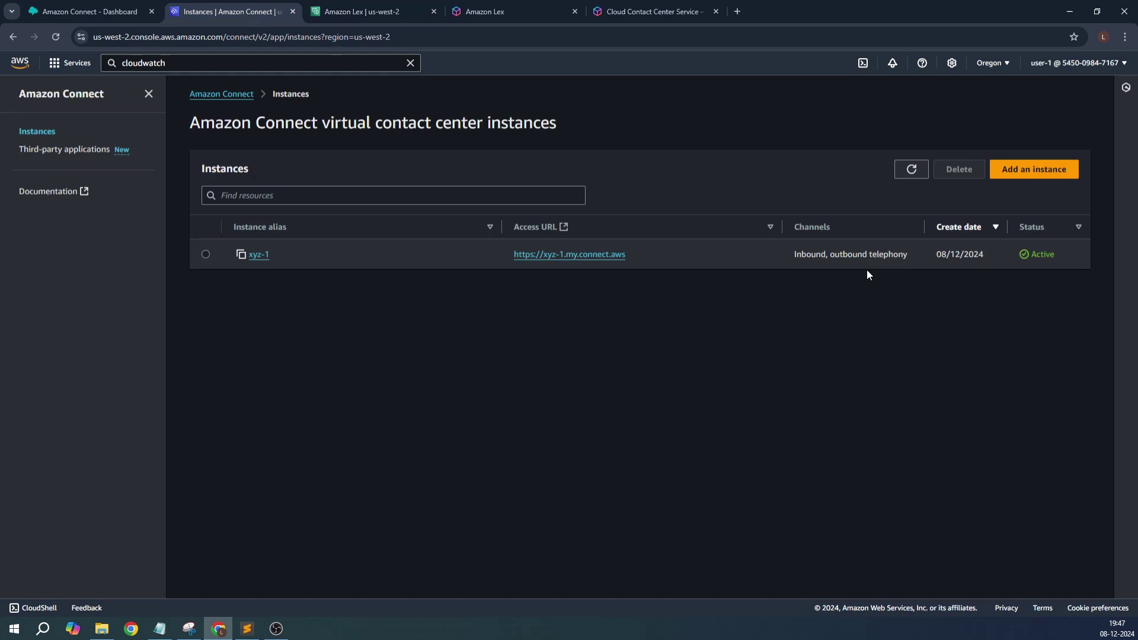
{"action": "left_click", "coordinate": [1035, 170]}
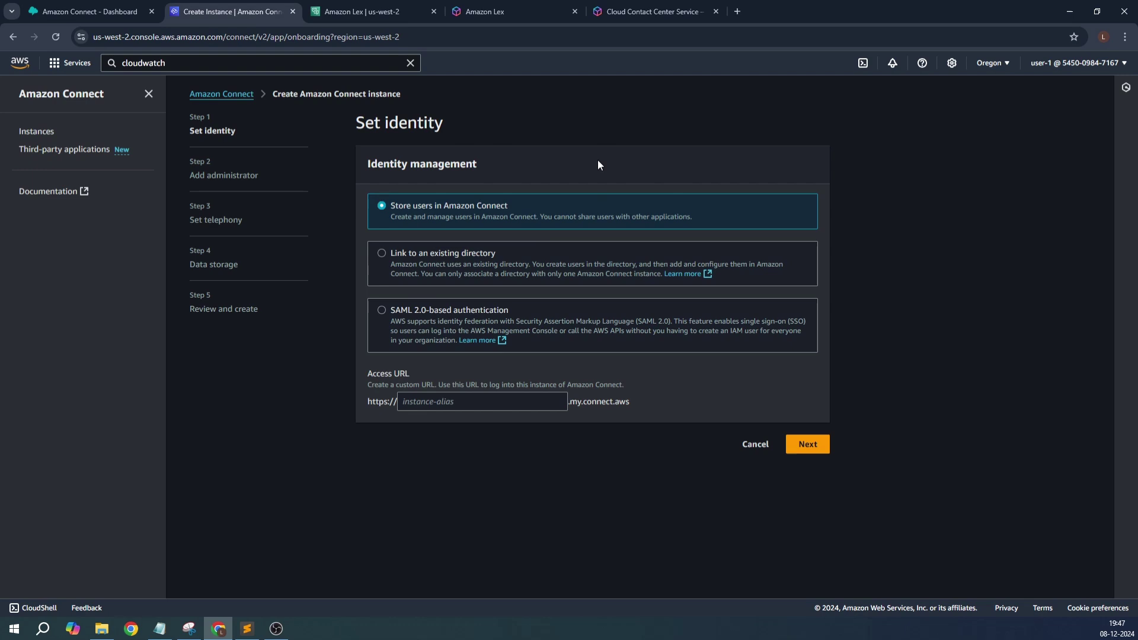
Step: Set the instance access URL alias to learnews01 and choose No administrator
{"action": "left_click", "coordinate": [480, 404]}
{"action": "type", "text": "learnews01"}
{"action": "left_click", "coordinate": [811, 444]}
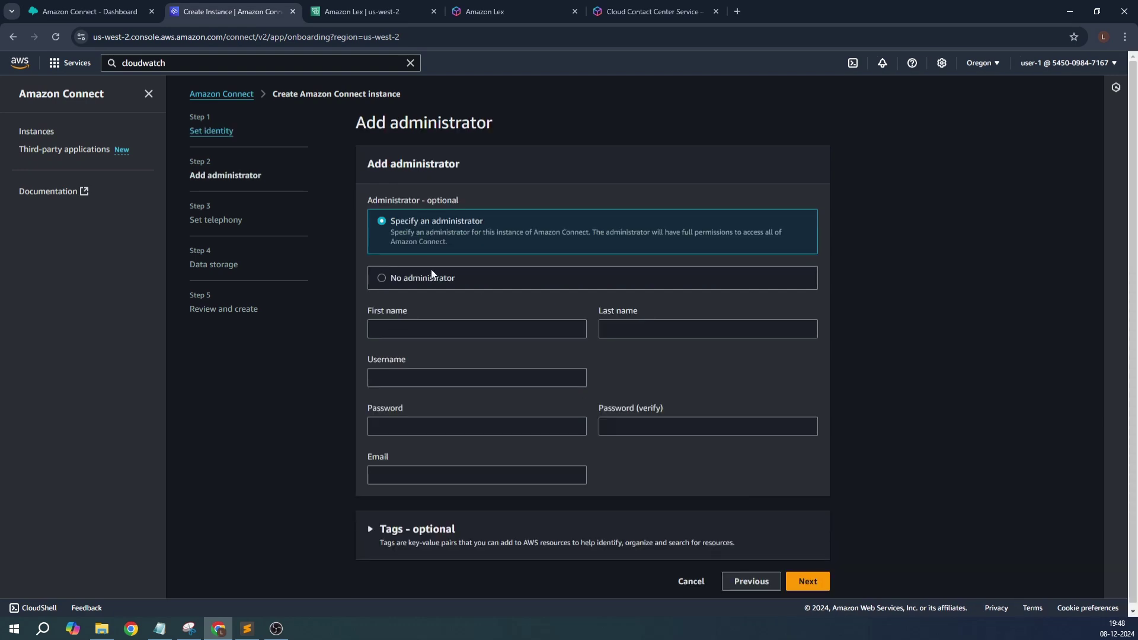
{"action": "left_click", "coordinate": [433, 275]}
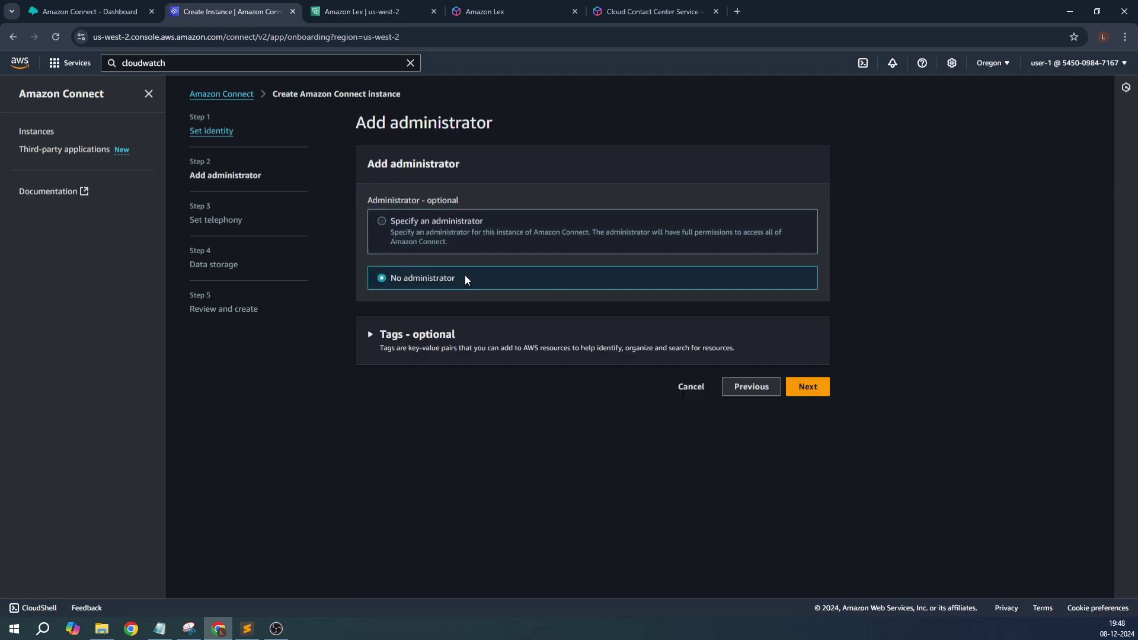
Step: Keep incoming and outgoing calls and default data storage, then create the learnews01 instance
{"action": "left_click", "coordinate": [807, 389]}
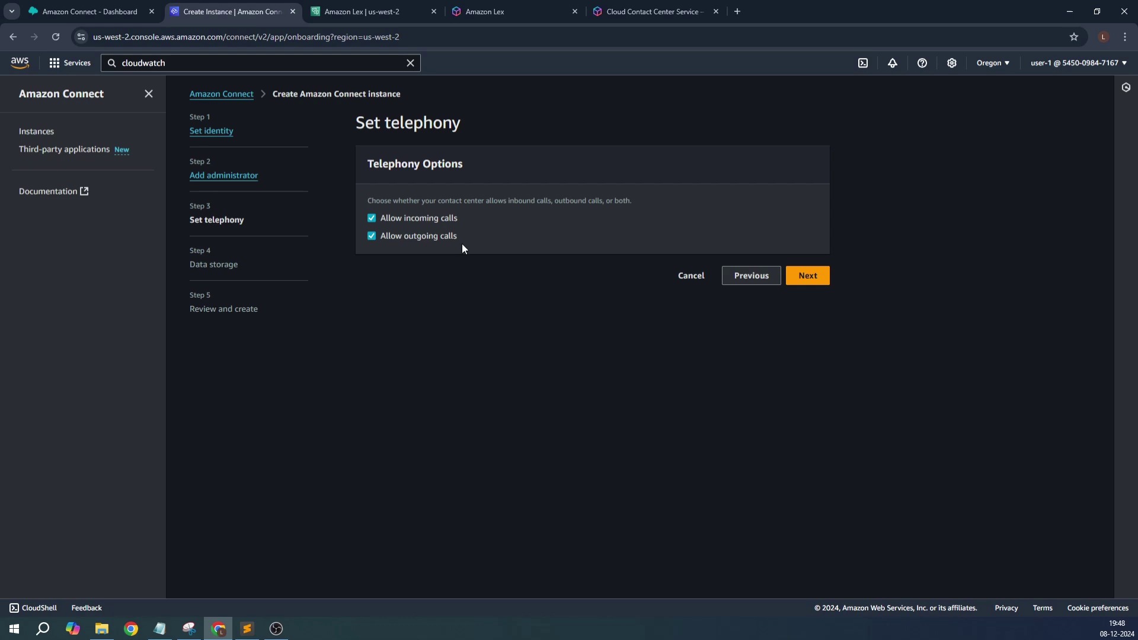
{"action": "left_click", "coordinate": [811, 278]}
{"action": "scroll", "coordinate": [550, 312], "scroll_direction": "down", "scroll_amount": 3}
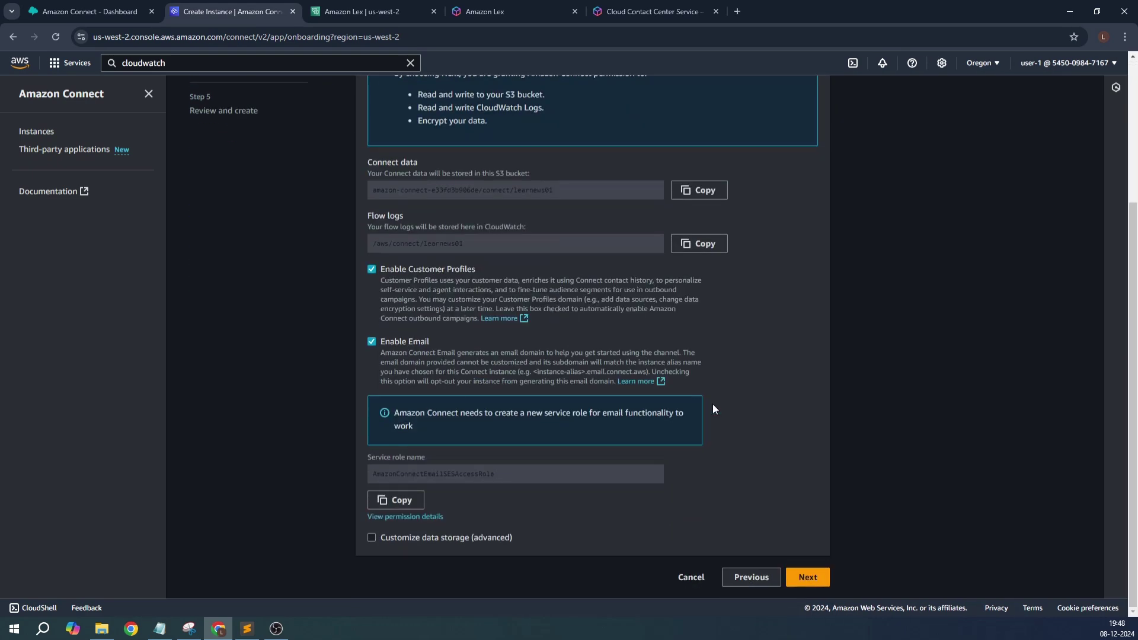
{"action": "scroll", "coordinate": [643, 369], "scroll_direction": "up", "scroll_amount": 3}
{"action": "scroll", "coordinate": [643, 368], "scroll_direction": "down", "scroll_amount": 3}
{"action": "left_click", "coordinate": [809, 578]}
{"action": "scroll", "coordinate": [540, 297], "scroll_direction": "down", "scroll_amount": 8}
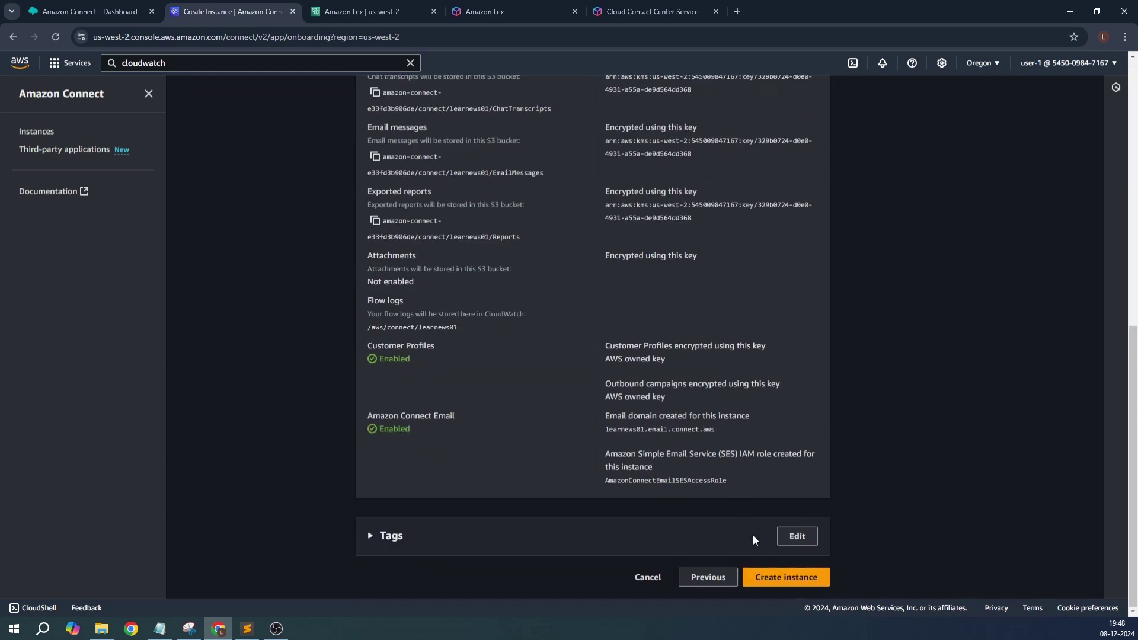
{"action": "left_click", "coordinate": [783, 577]}
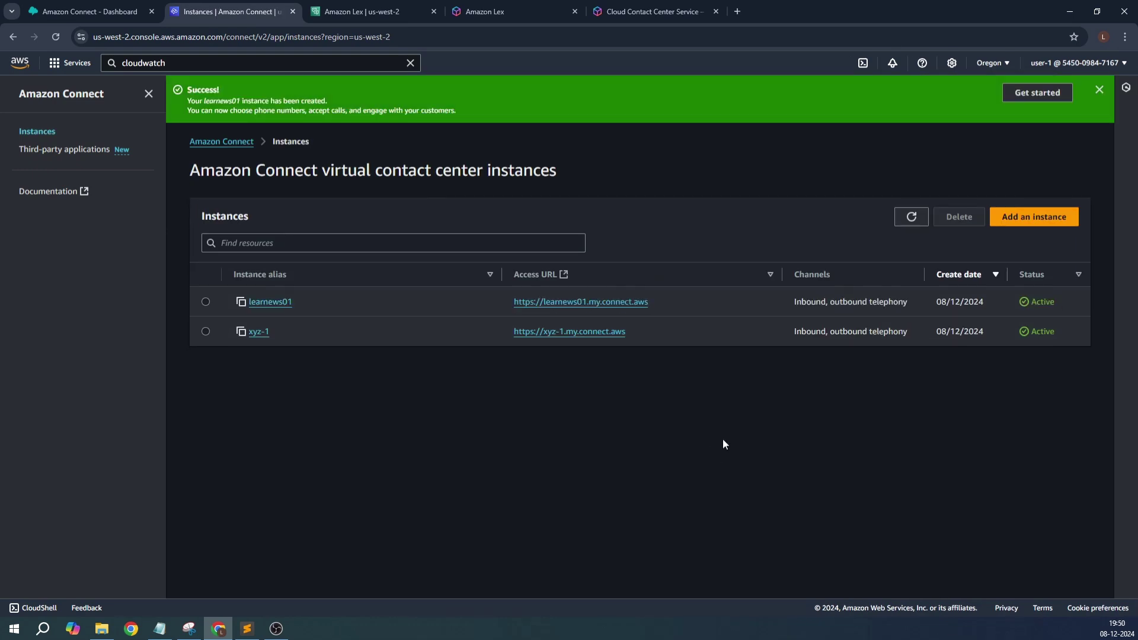
Step: Open the learnews01 instance's overview page from the success banner
{"action": "left_click", "coordinate": [271, 304]}
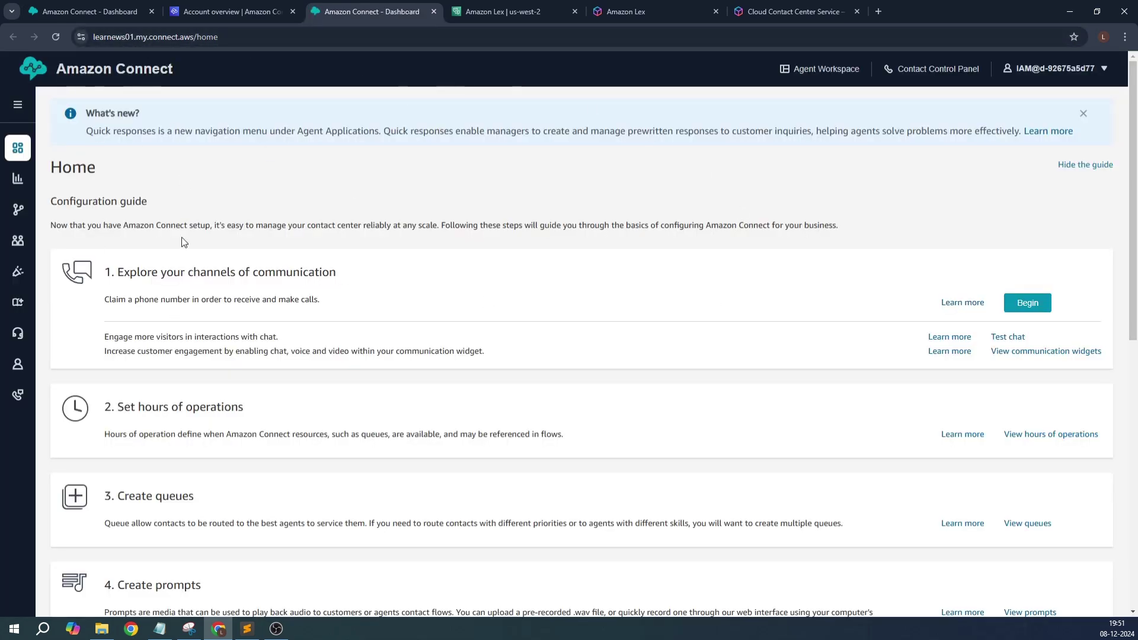
Step: Go to Routing > Flows to list the instance's default and sample contact flows
{"action": "mouse_move", "coordinate": [36, 184]}
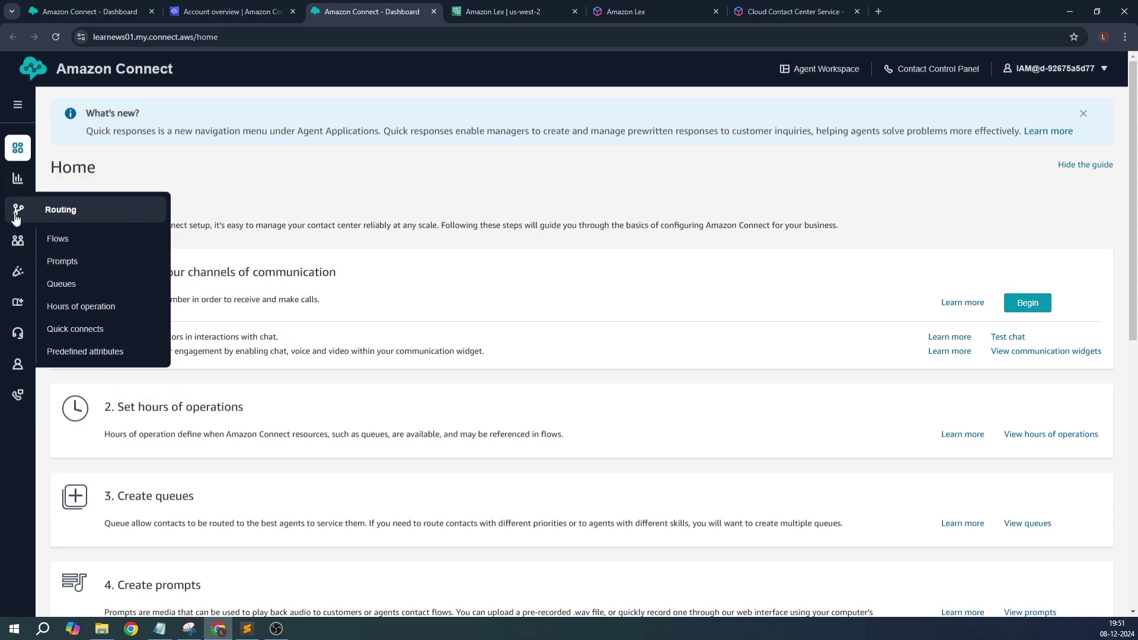
{"action": "mouse_move", "coordinate": [11, 252]}
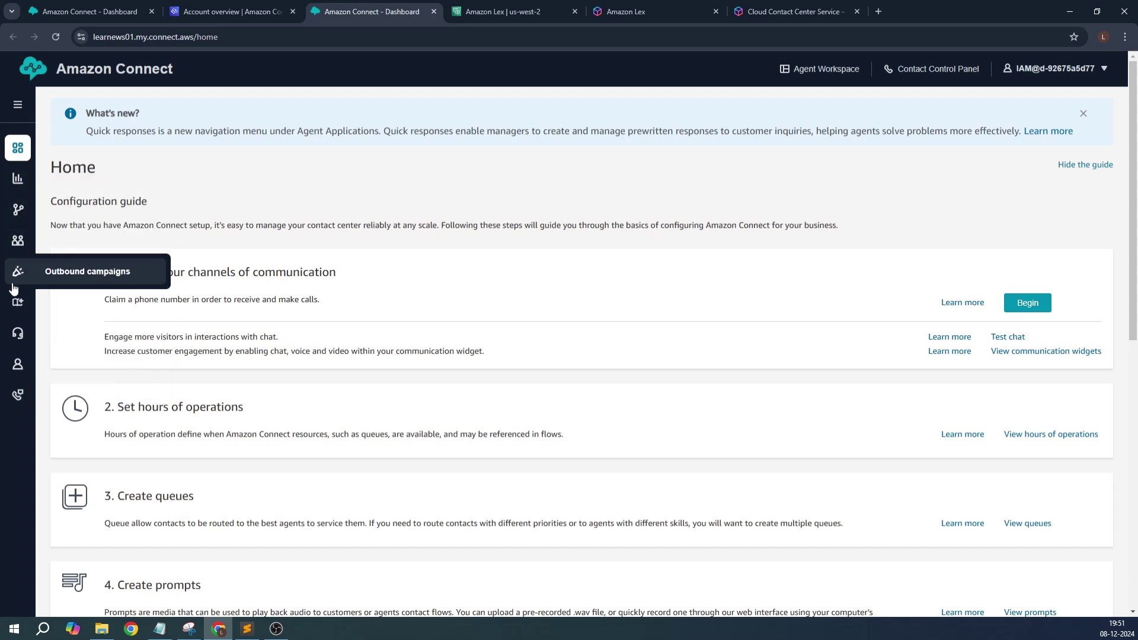
{"action": "mouse_move", "coordinate": [18, 337]}
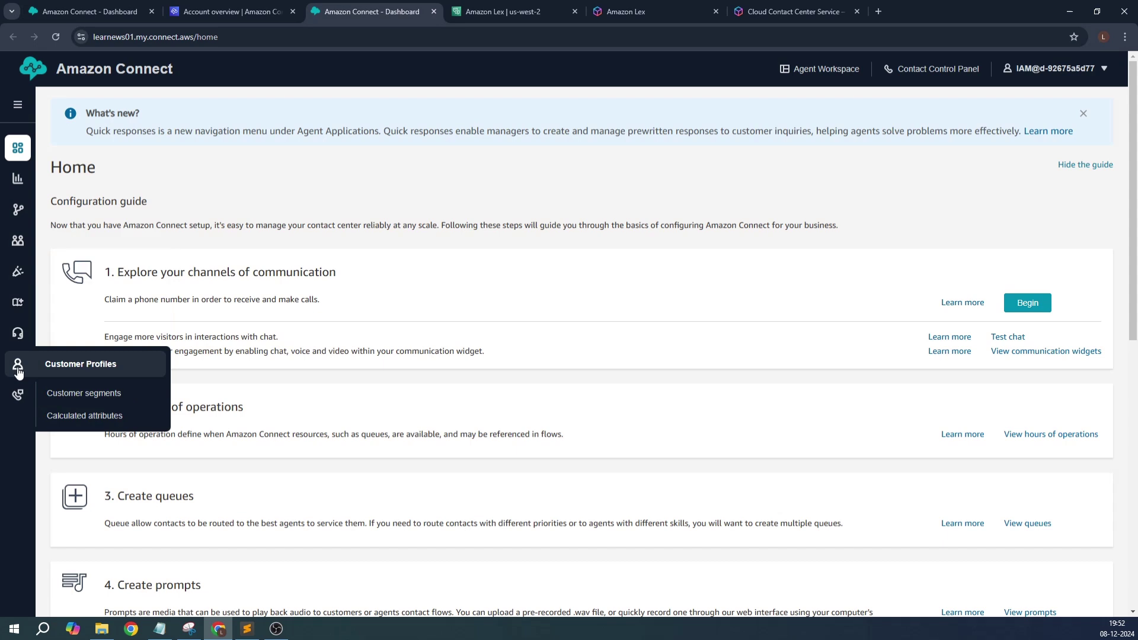
{"action": "mouse_move", "coordinate": [16, 396]}
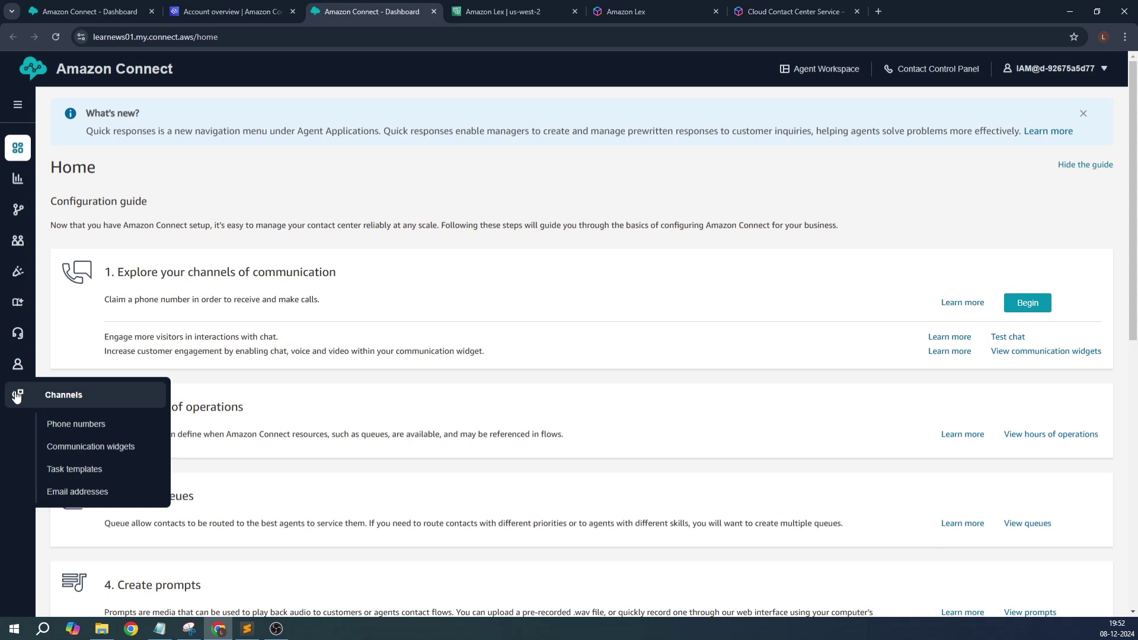
{"action": "mouse_move", "coordinate": [18, 211]}
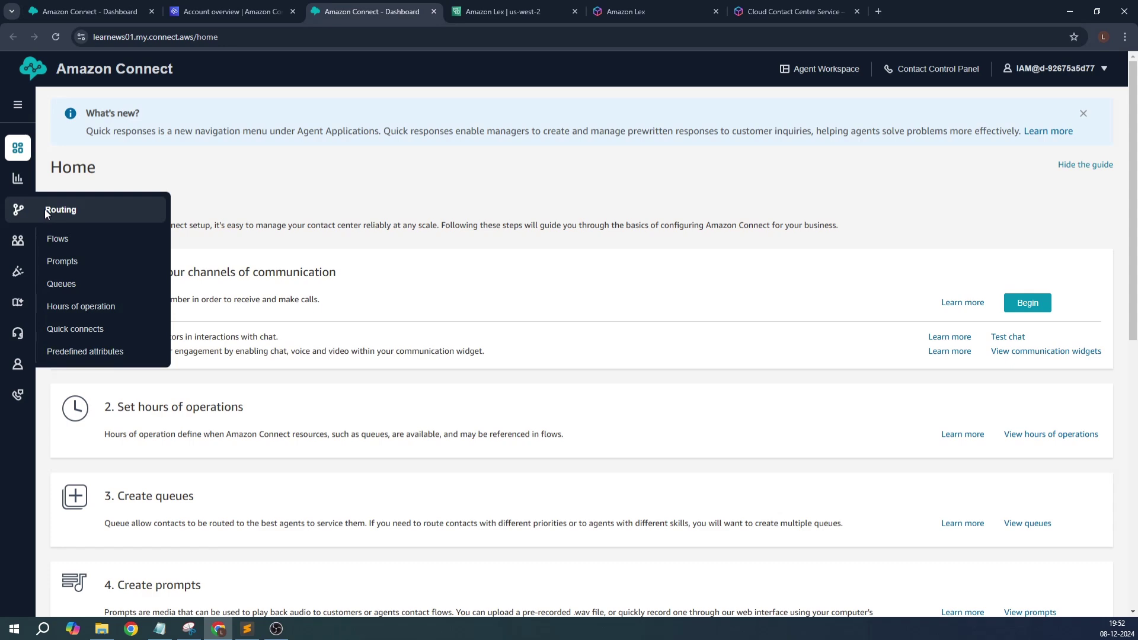
{"action": "left_click", "coordinate": [59, 239]}
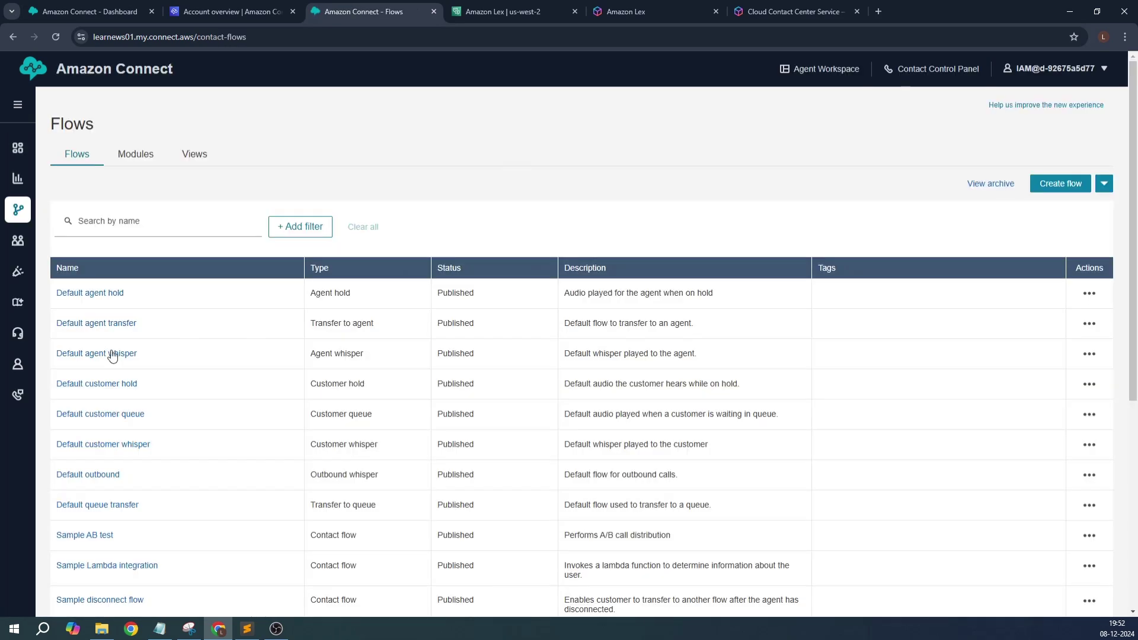
Step: Start a new contact flow and expand the Interact block category
{"action": "scroll", "coordinate": [172, 371], "scroll_direction": "down", "scroll_amount": 6}
{"action": "scroll", "coordinate": [171, 371], "scroll_direction": "up", "scroll_amount": 6}
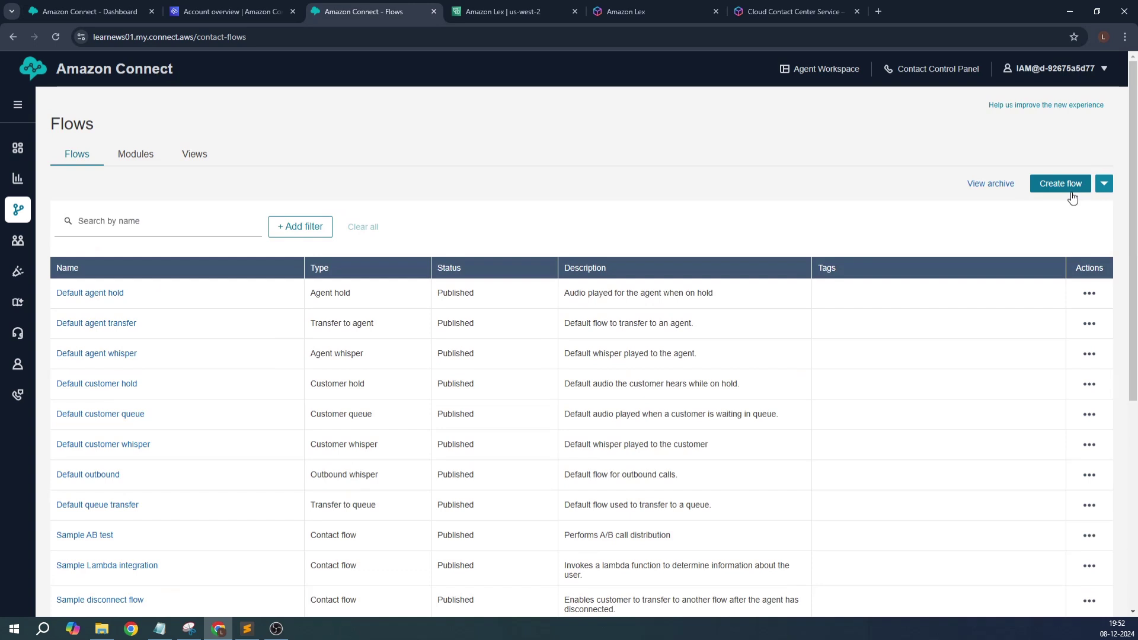
{"action": "left_click", "coordinate": [1053, 185]}
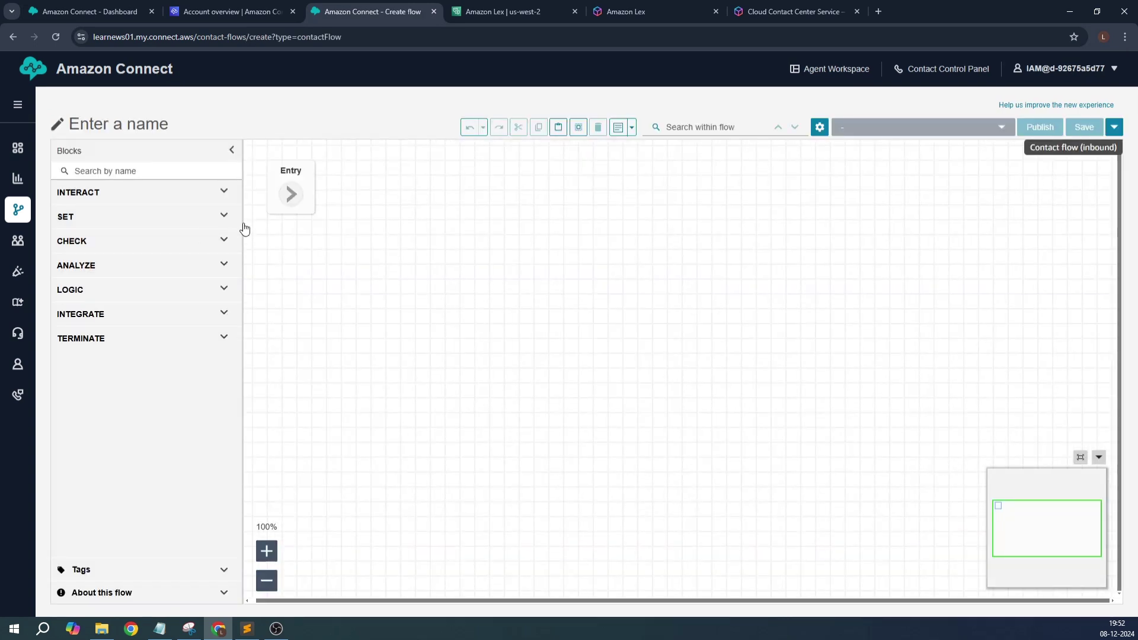
{"action": "left_click", "coordinate": [97, 195]}
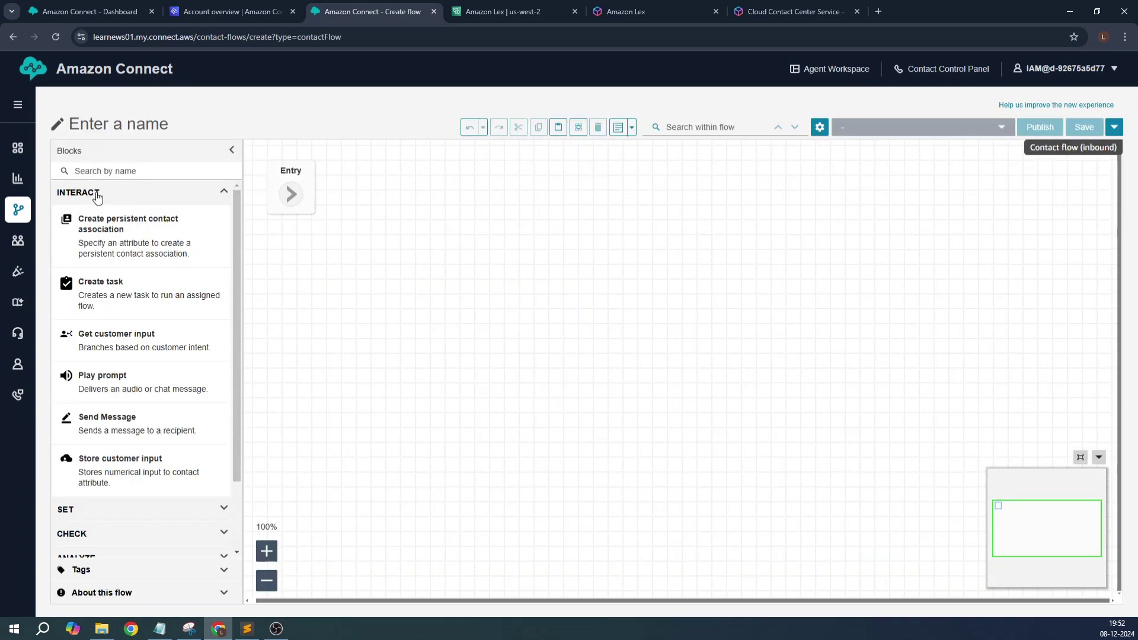
{"action": "left_click", "coordinate": [97, 194]}
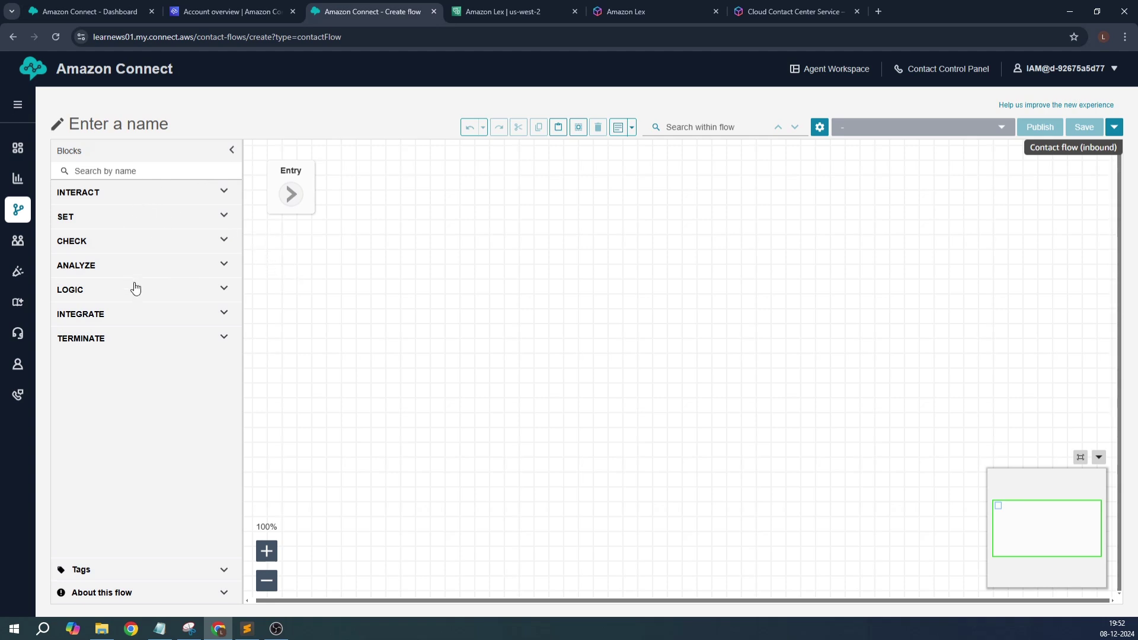
{"action": "left_click", "coordinate": [112, 193]}
{"action": "scroll", "coordinate": [152, 292], "scroll_direction": "down", "scroll_amount": 2}
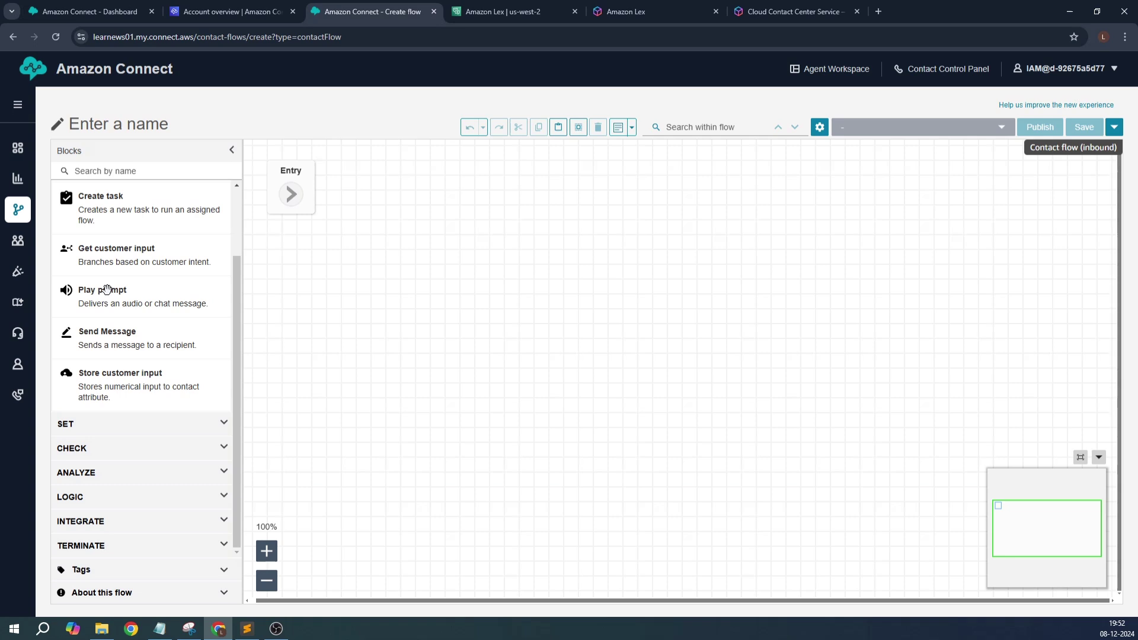
Step: Add a Play prompt block, connect Entry to it, and open its settings
{"action": "left_click_drag", "start_coordinate": [98, 291], "coordinate": [461, 157]}
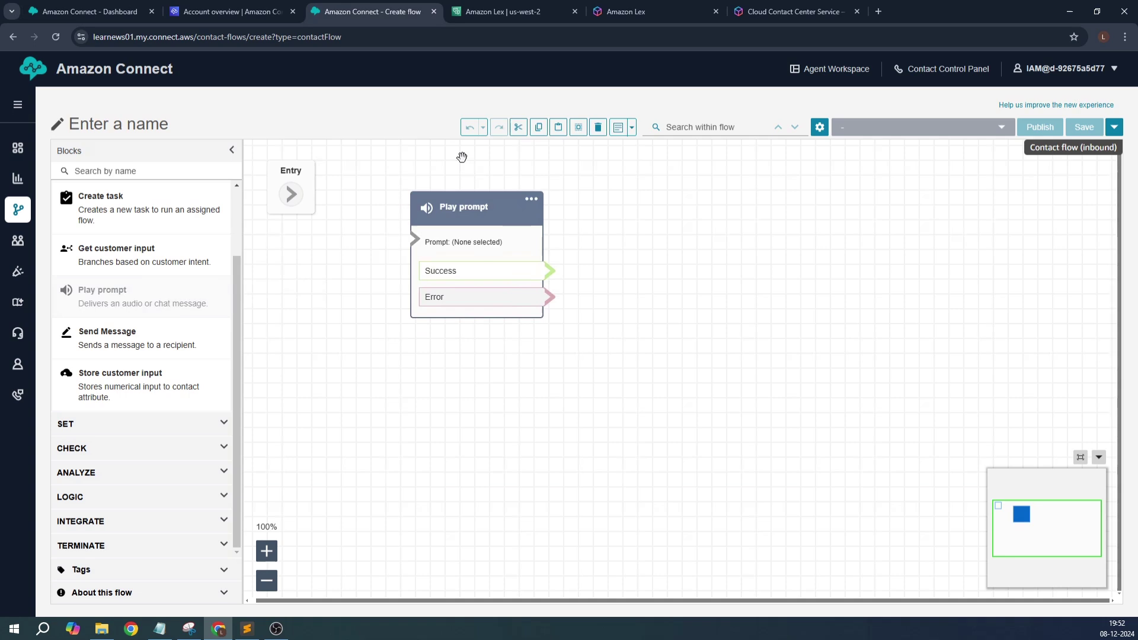
{"action": "left_click_drag", "start_coordinate": [477, 204], "coordinate": [452, 198]}
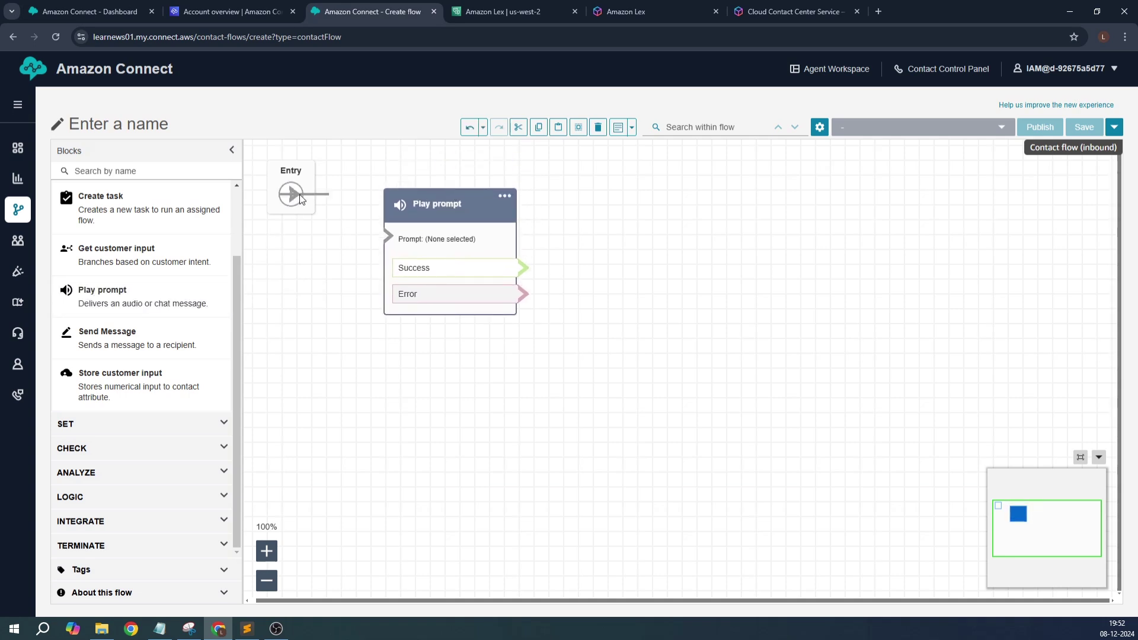
{"action": "left_click_drag", "start_coordinate": [300, 195], "coordinate": [378, 250]}
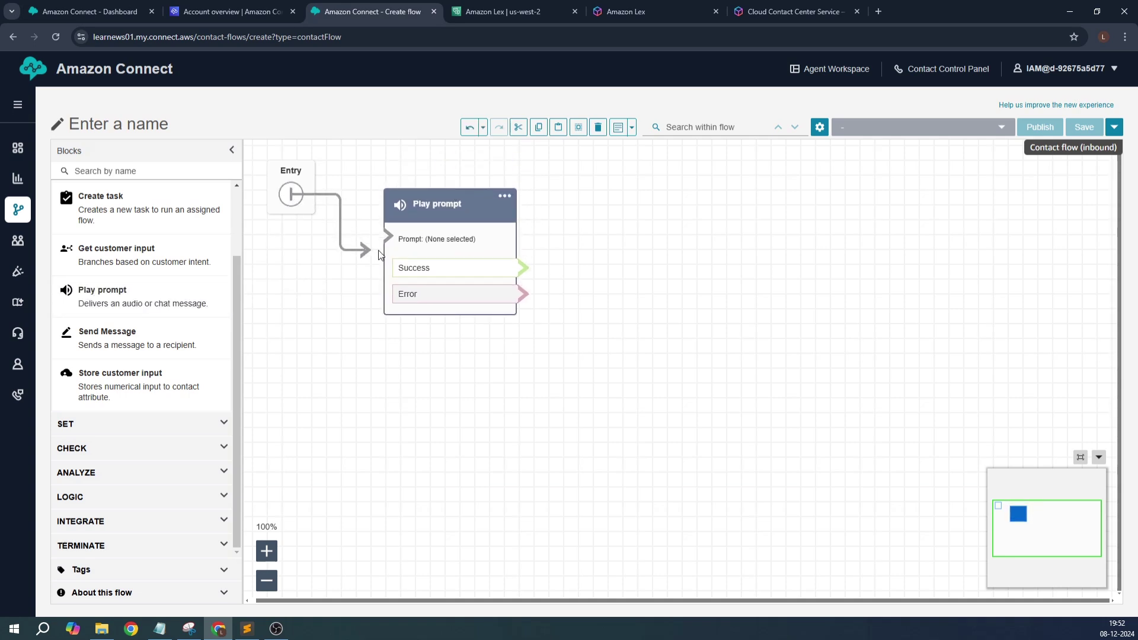
{"action": "left_click", "coordinate": [504, 199]}
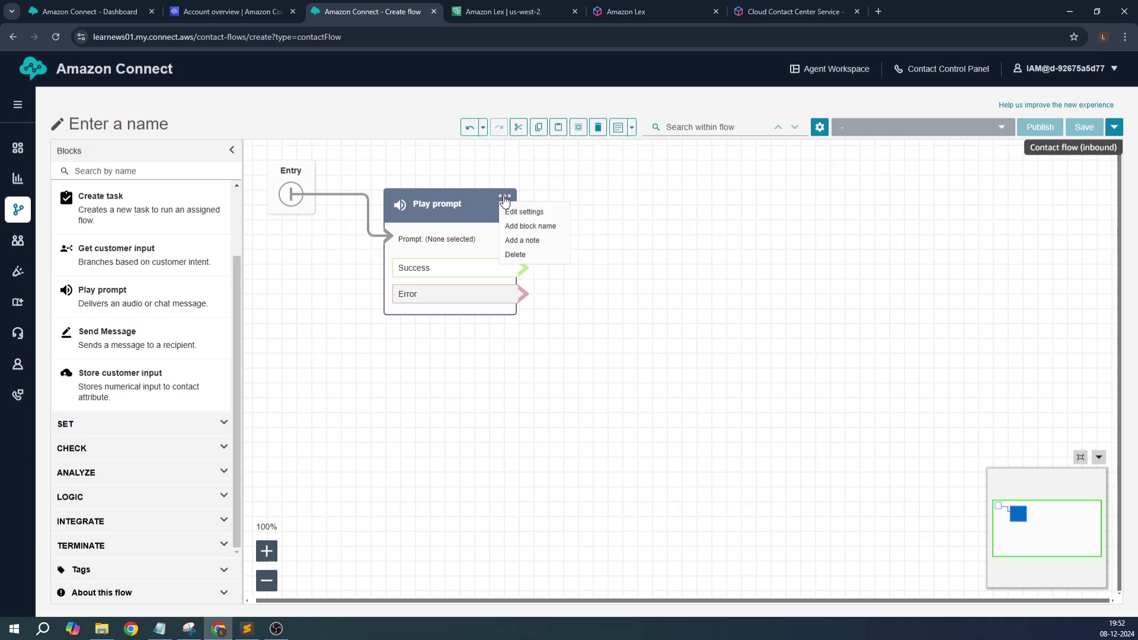
{"action": "left_click", "coordinate": [523, 214]}
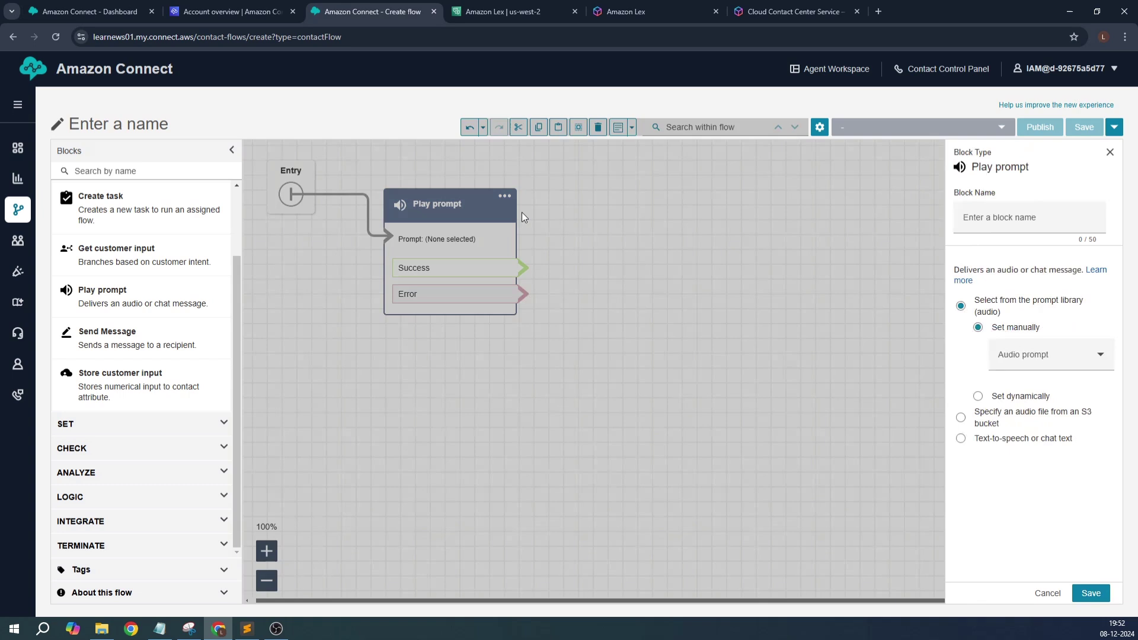
Step: Make the block text-to-speech named Welcome, saying 'Welcome To MyBookings! Please let me know how we can help you.'
{"action": "left_click", "coordinate": [936, 420]}
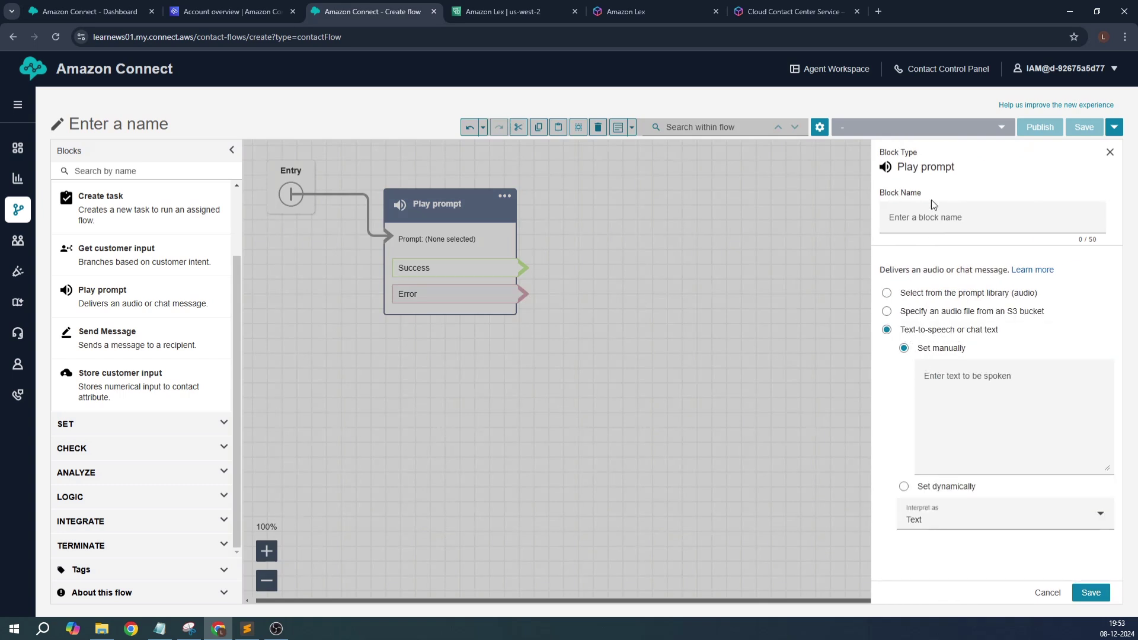
{"action": "left_click", "coordinate": [916, 214]}
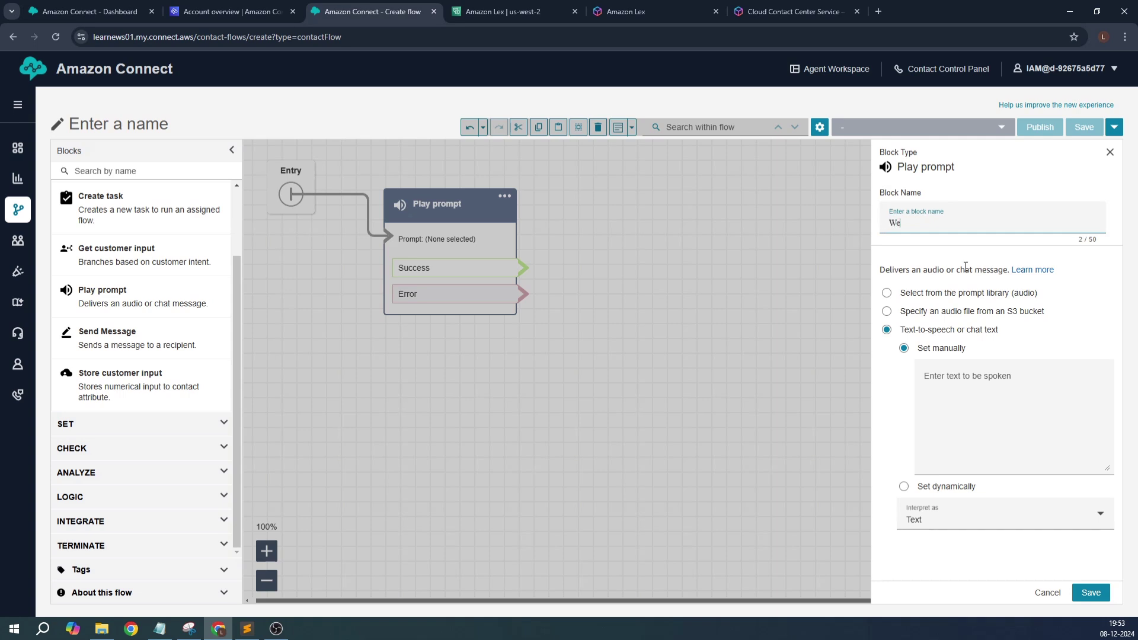
{"action": "left_click", "coordinate": [1005, 388]}
{"action": "type", "text": "Welcome To MyBookings! Please let me"}
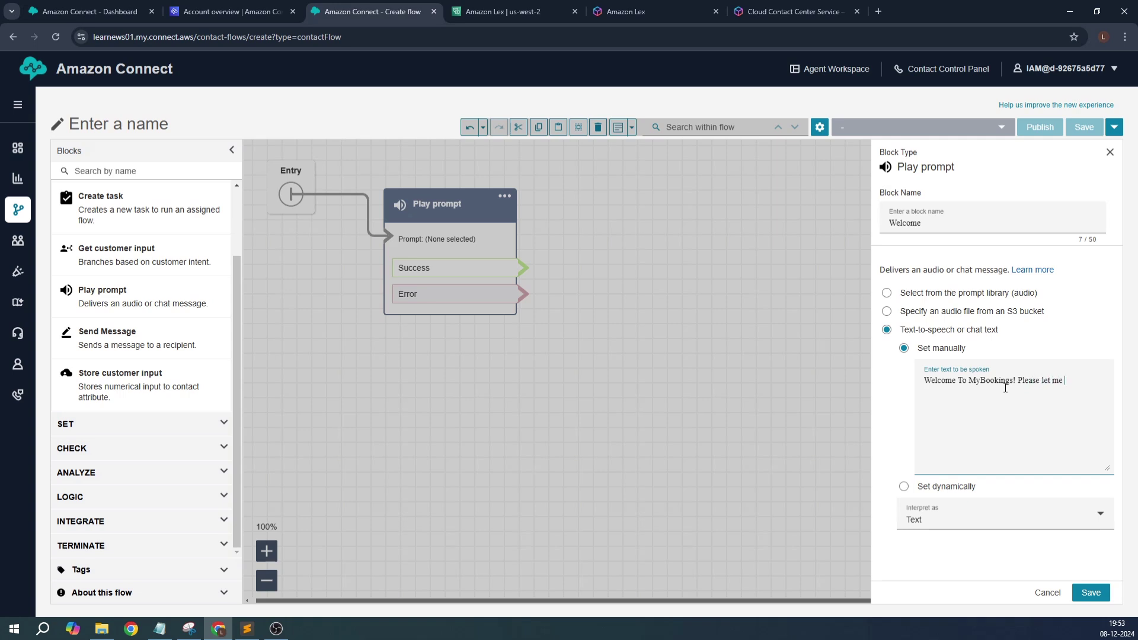
{"action": "type", "text": "ow how we can help you."}
Step: Keep the prompt interpreted as Text and save the Welcome block
{"action": "left_click", "coordinate": [944, 520]}
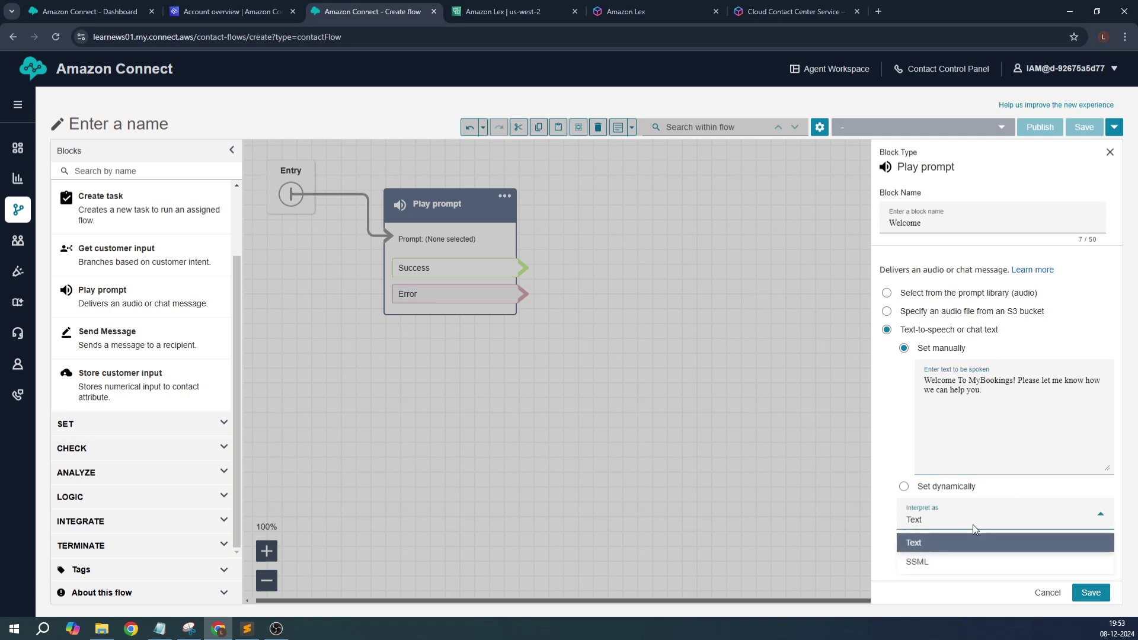
{"action": "left_click", "coordinate": [1006, 386]}
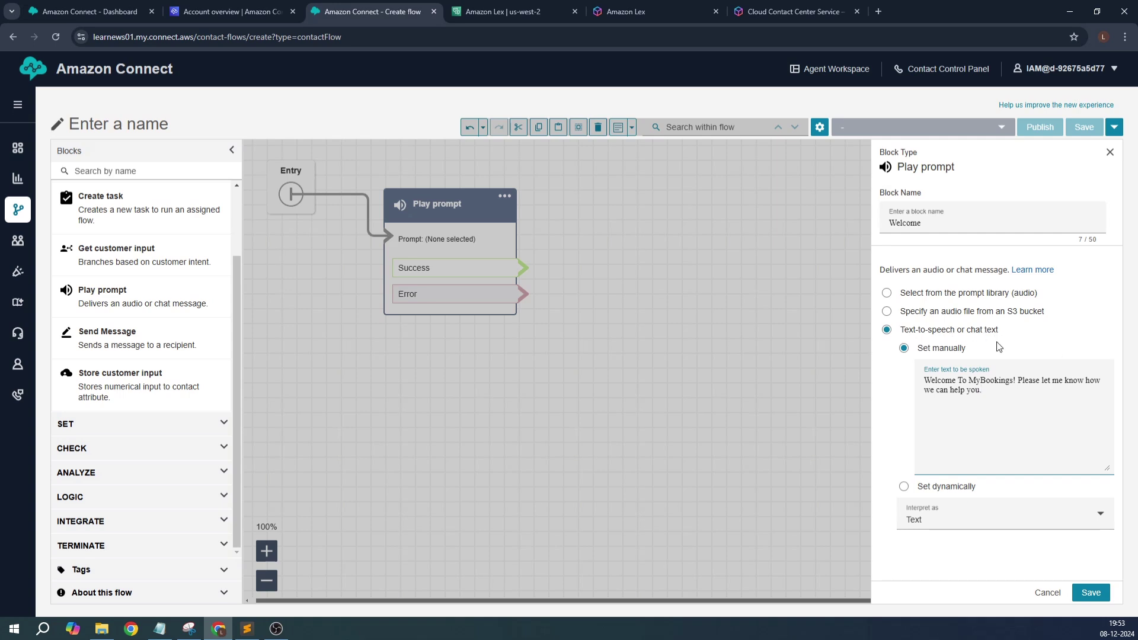
{"action": "left_click", "coordinate": [927, 517]}
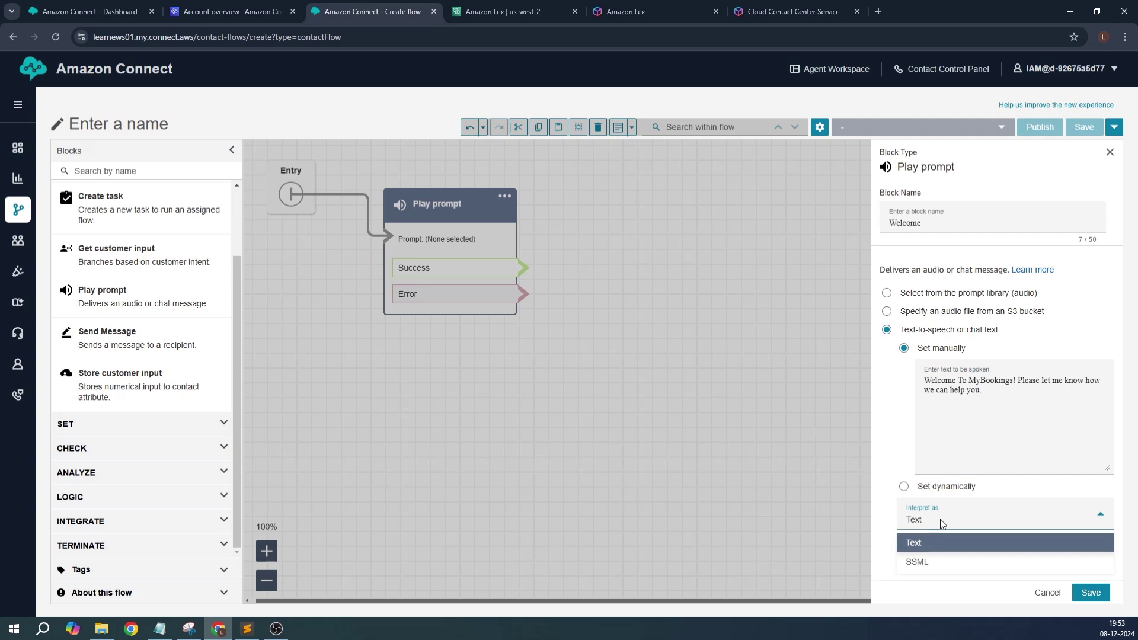
{"action": "left_click", "coordinate": [940, 543]}
{"action": "left_click", "coordinate": [1091, 593]}
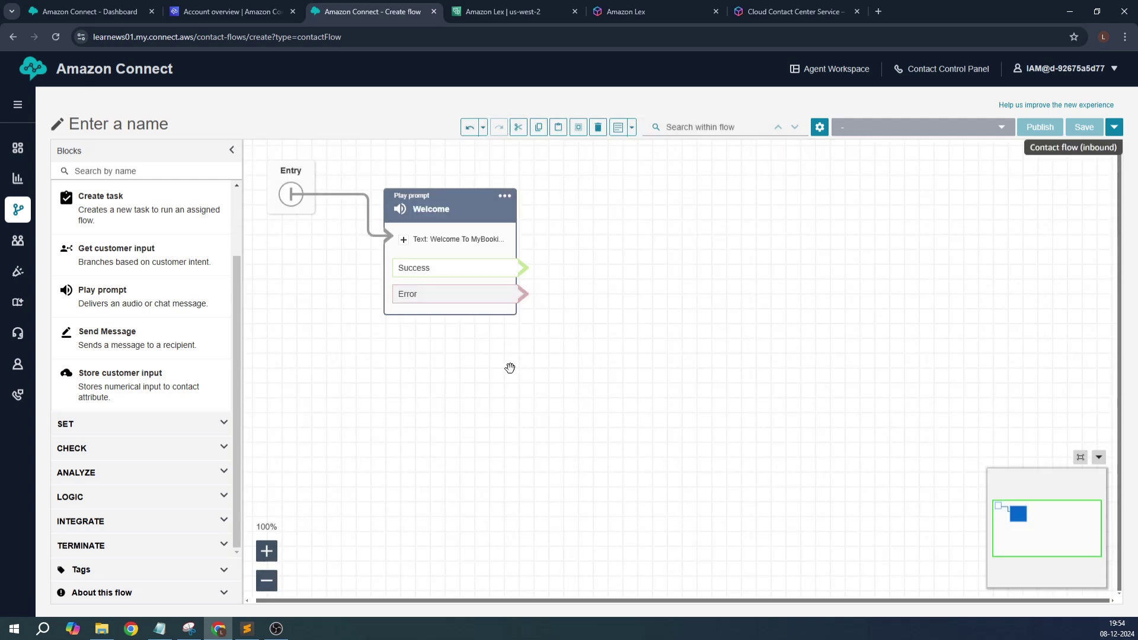
{"action": "left_click", "coordinate": [168, 172]}
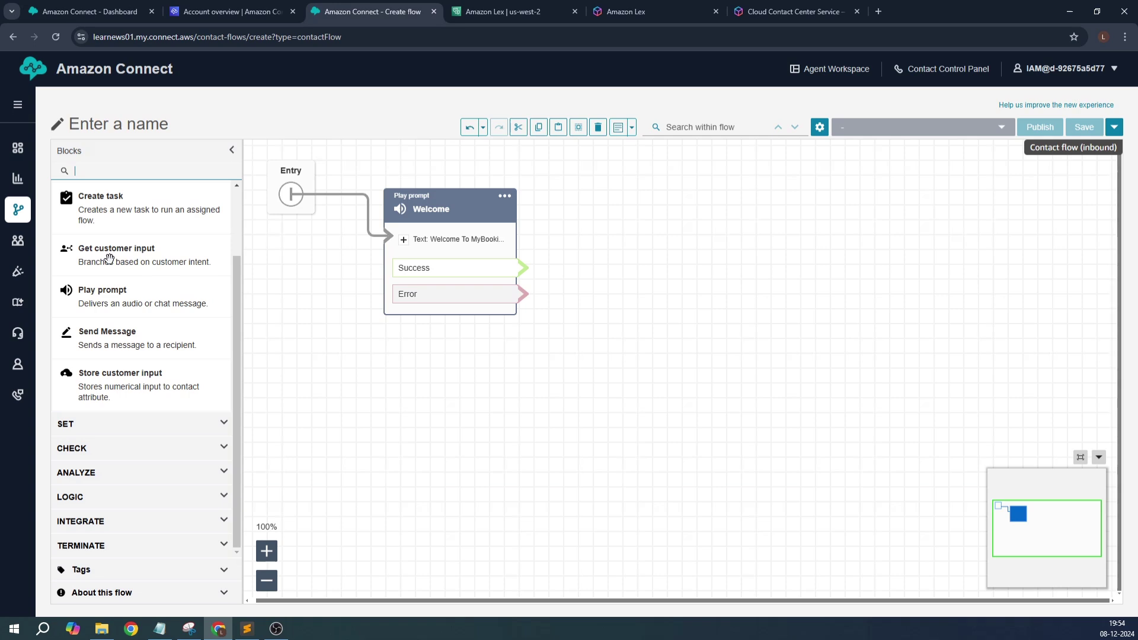
Step: Add a Get customer input block, wire Welcome's Success and Error paths to it, and tidy the layout
{"action": "left_click_drag", "start_coordinate": [142, 254], "coordinate": [659, 191]}
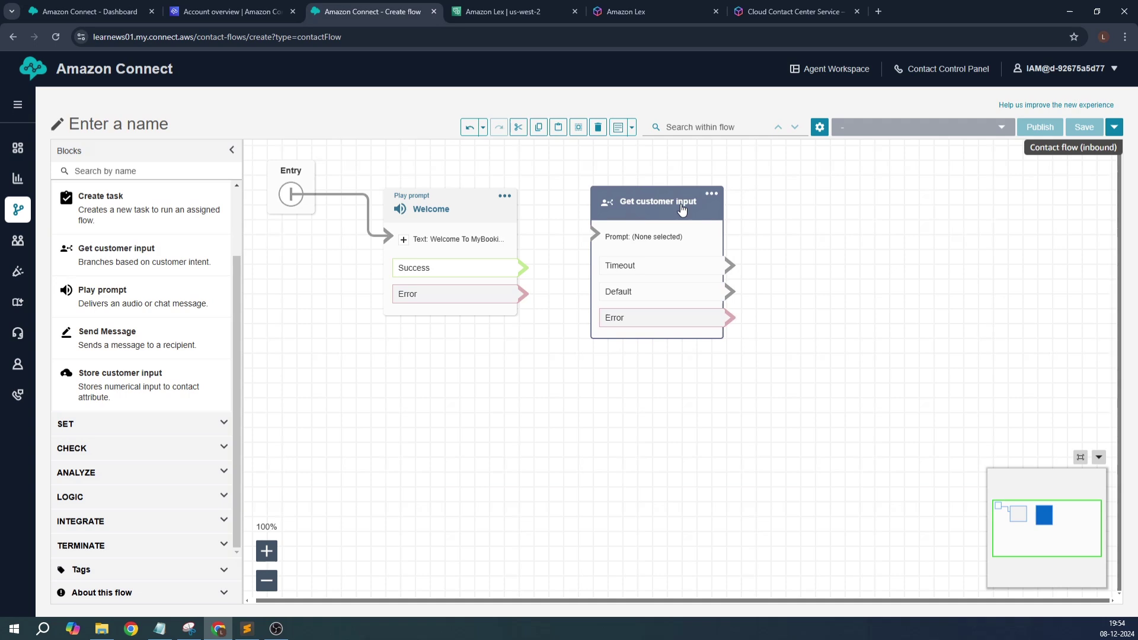
{"action": "left_click_drag", "start_coordinate": [522, 266], "coordinate": [582, 234]}
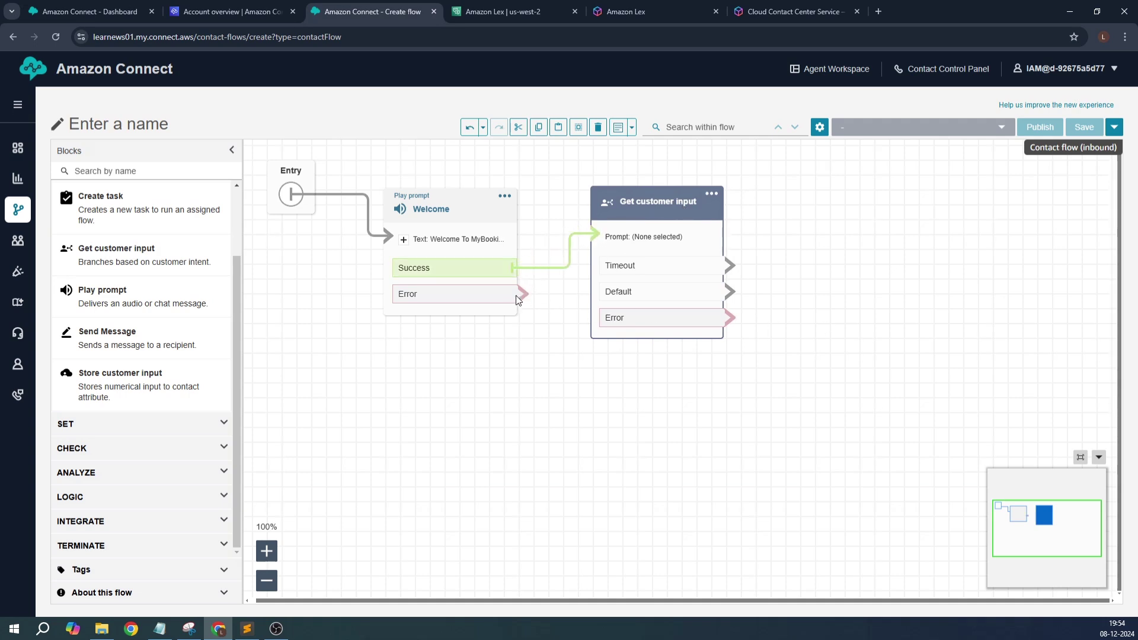
{"action": "left_click_drag", "start_coordinate": [522, 294], "coordinate": [587, 233]}
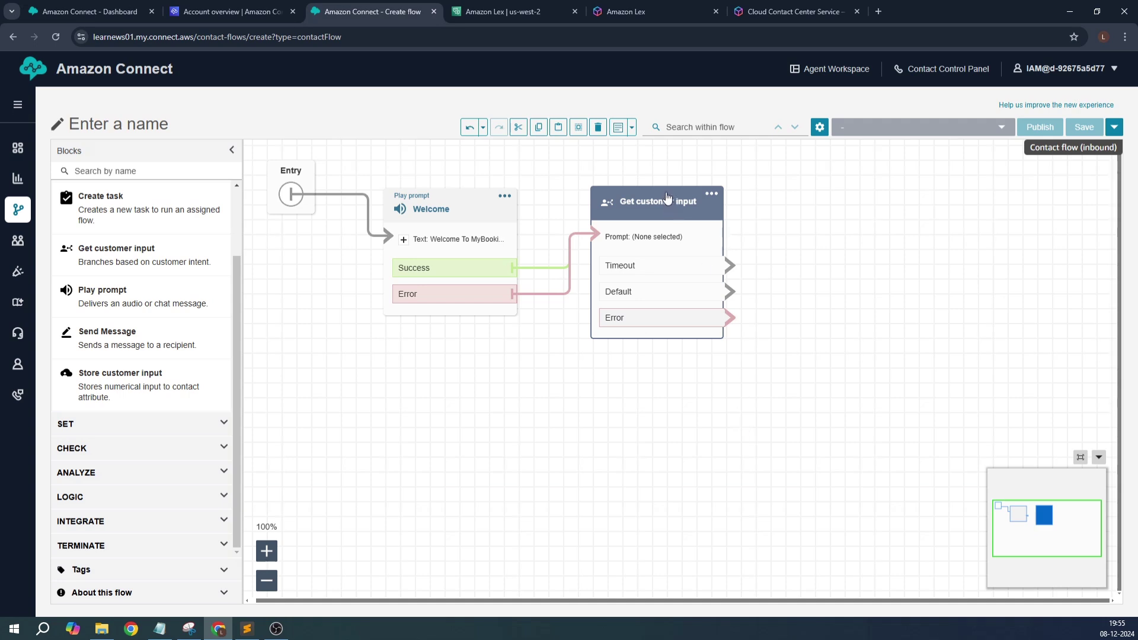
{"action": "left_click_drag", "start_coordinate": [668, 198], "coordinate": [689, 184]}
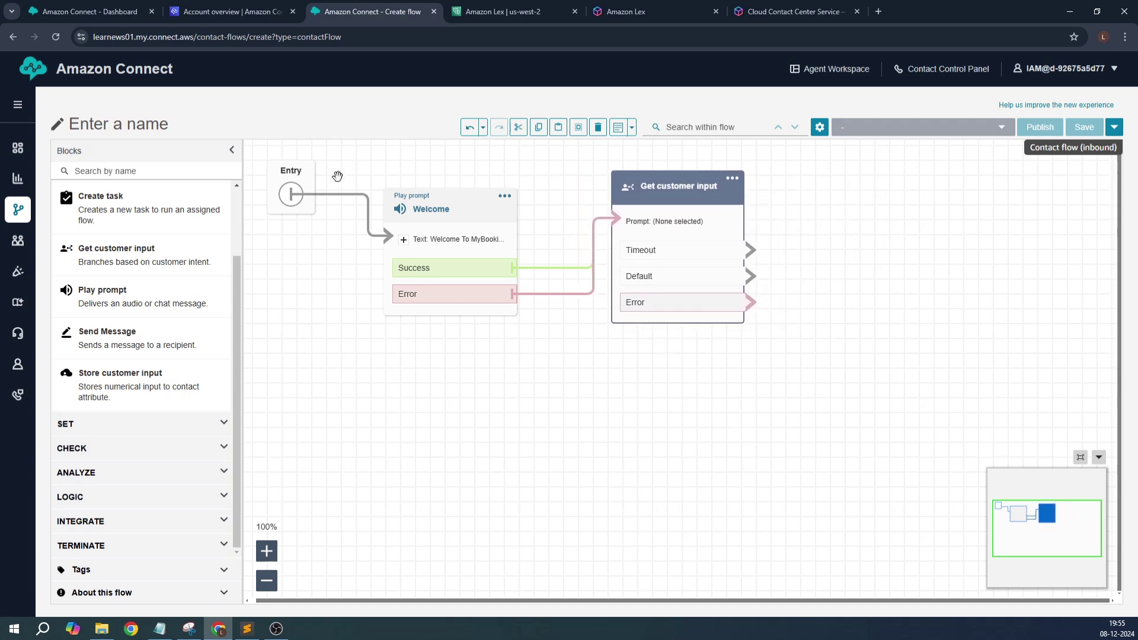
{"action": "left_click_drag", "start_coordinate": [452, 203], "coordinate": [517, 194]}
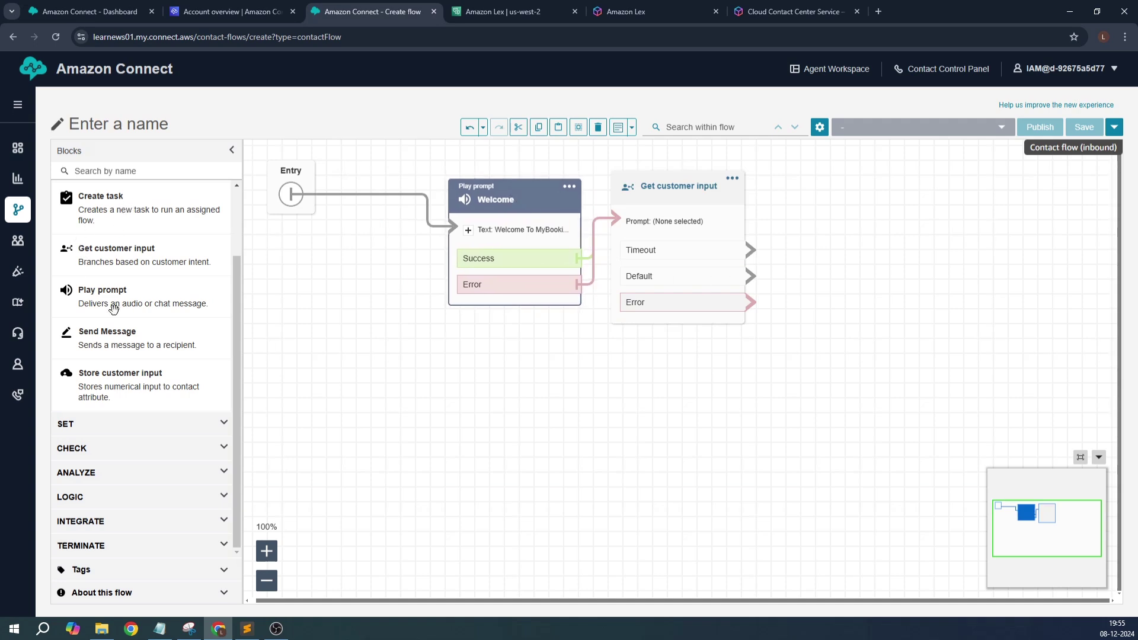
Step: Add a second Play prompt and route Get customer input's Timeout, Default and Error branches to it
{"action": "left_click_drag", "start_coordinate": [125, 305], "coordinate": [906, 318]}
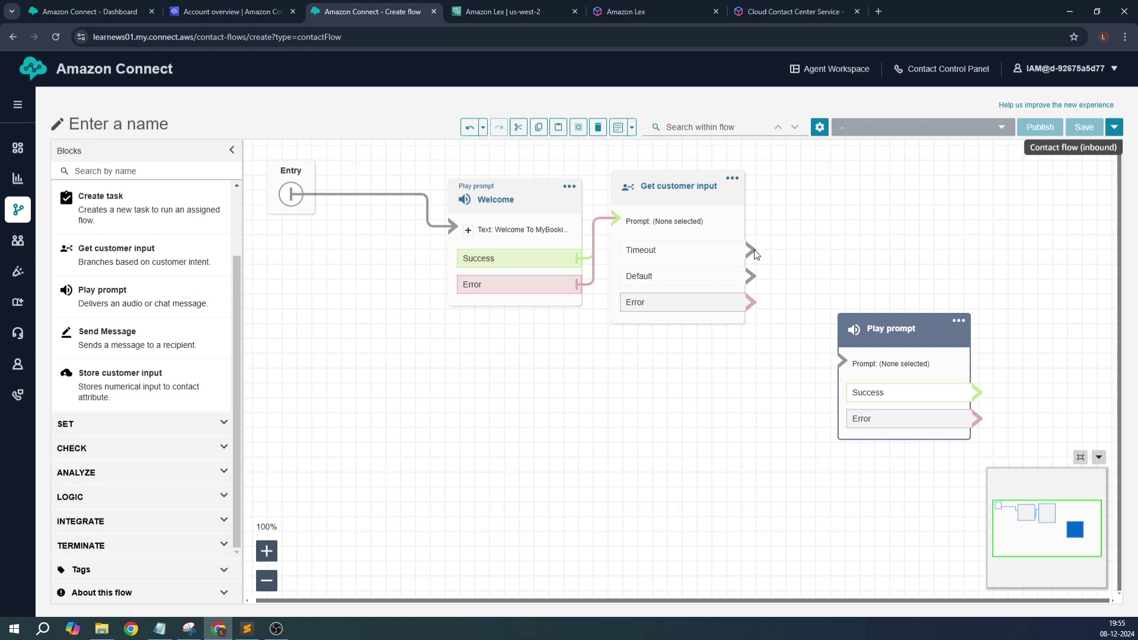
{"action": "left_click_drag", "start_coordinate": [752, 250], "coordinate": [848, 340]}
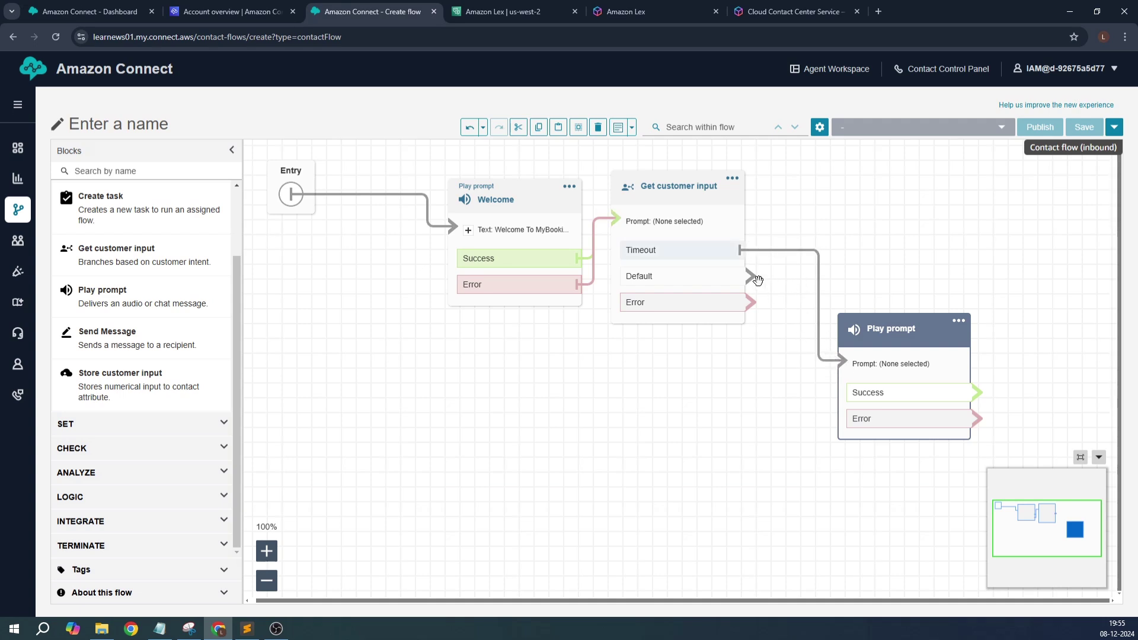
{"action": "left_click_drag", "start_coordinate": [752, 276], "coordinate": [844, 361]}
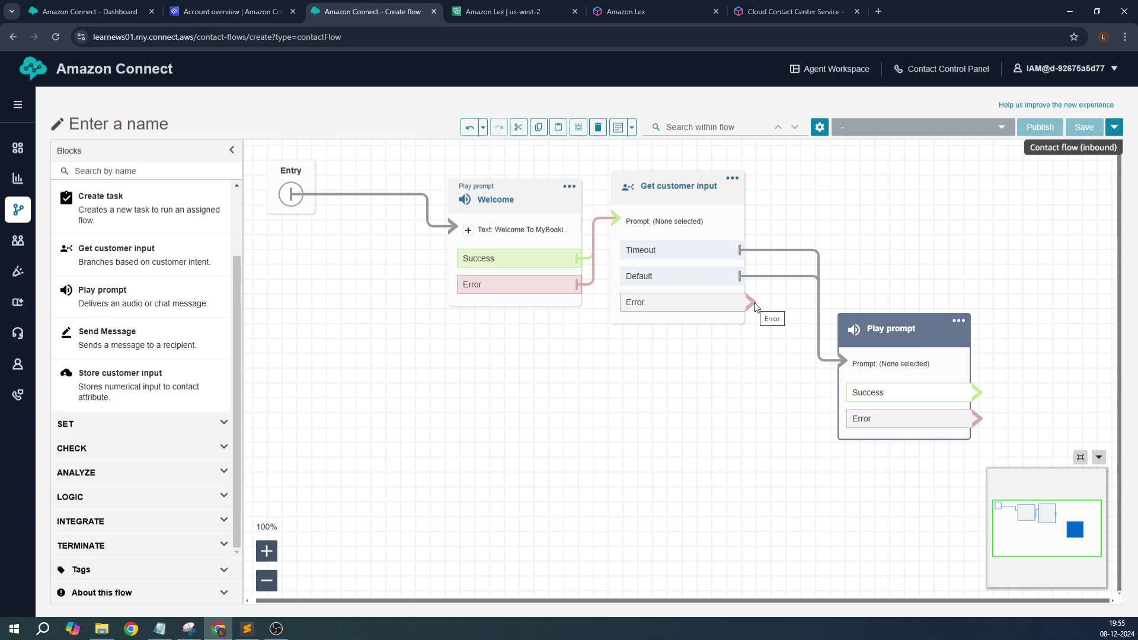
{"action": "left_click_drag", "start_coordinate": [757, 307], "coordinate": [840, 369]}
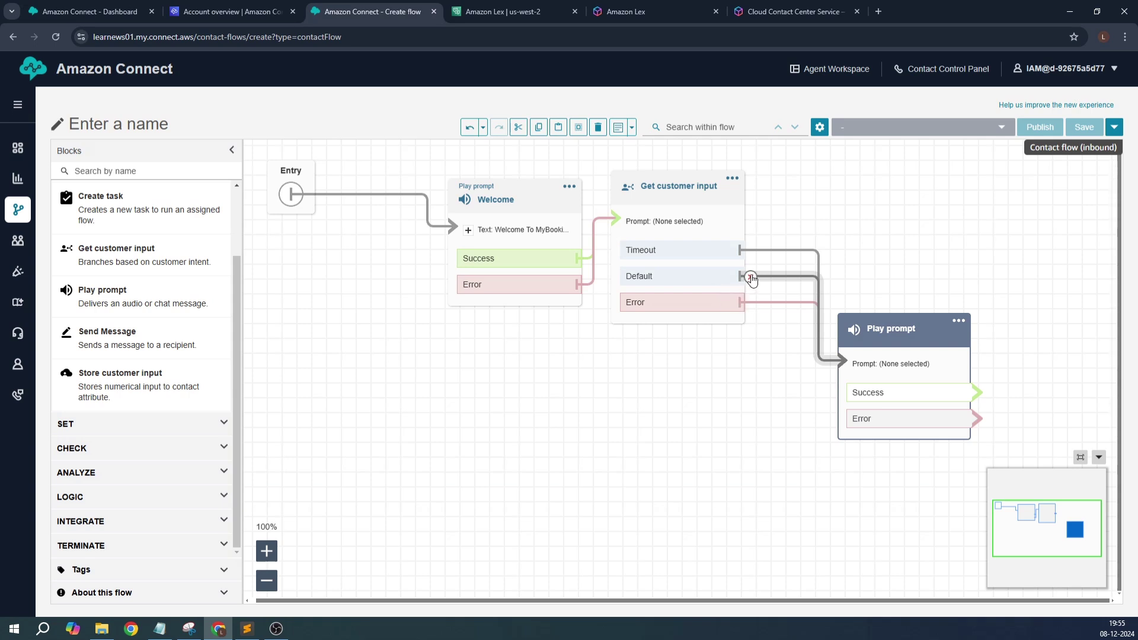
Step: Replace the extra Play prompt with a Disconnect block receiving Timeout, Default and Error
{"action": "left_click", "coordinate": [963, 323]}
{"action": "left_click", "coordinate": [977, 383]}
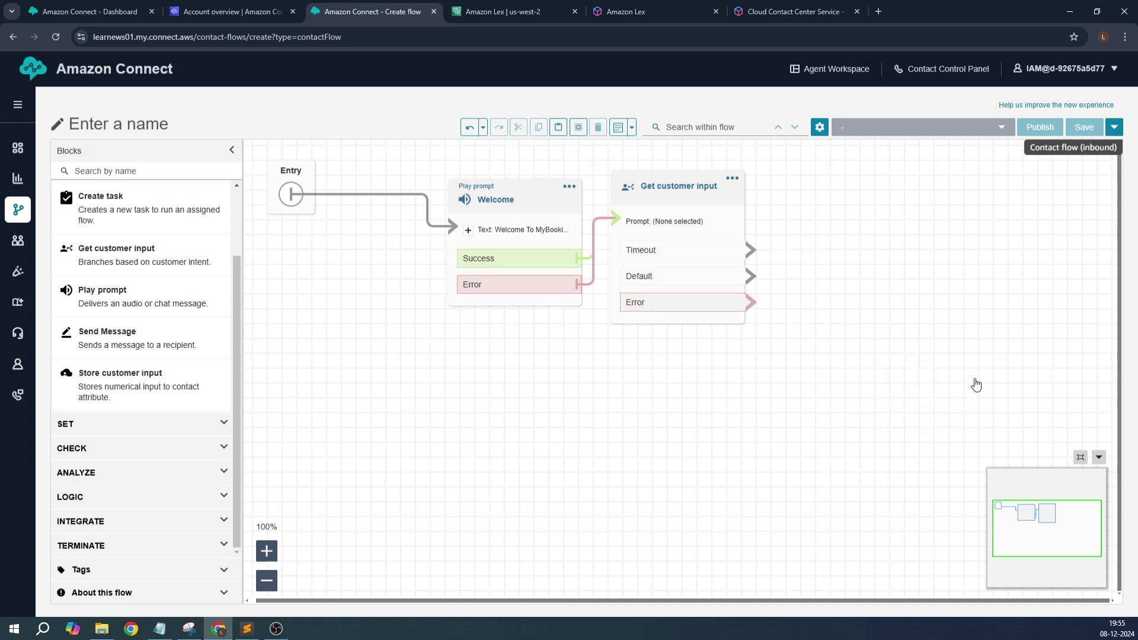
{"action": "left_click", "coordinate": [134, 168]}
{"action": "type", "text": "disco"}
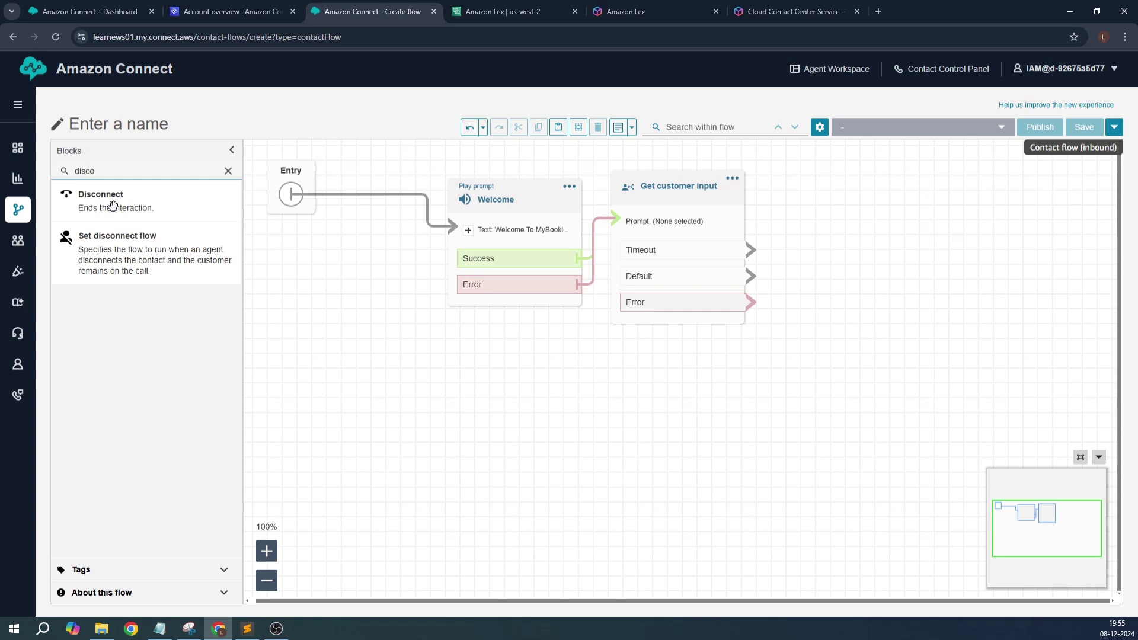
{"action": "left_click_drag", "start_coordinate": [111, 202], "coordinate": [911, 194]}
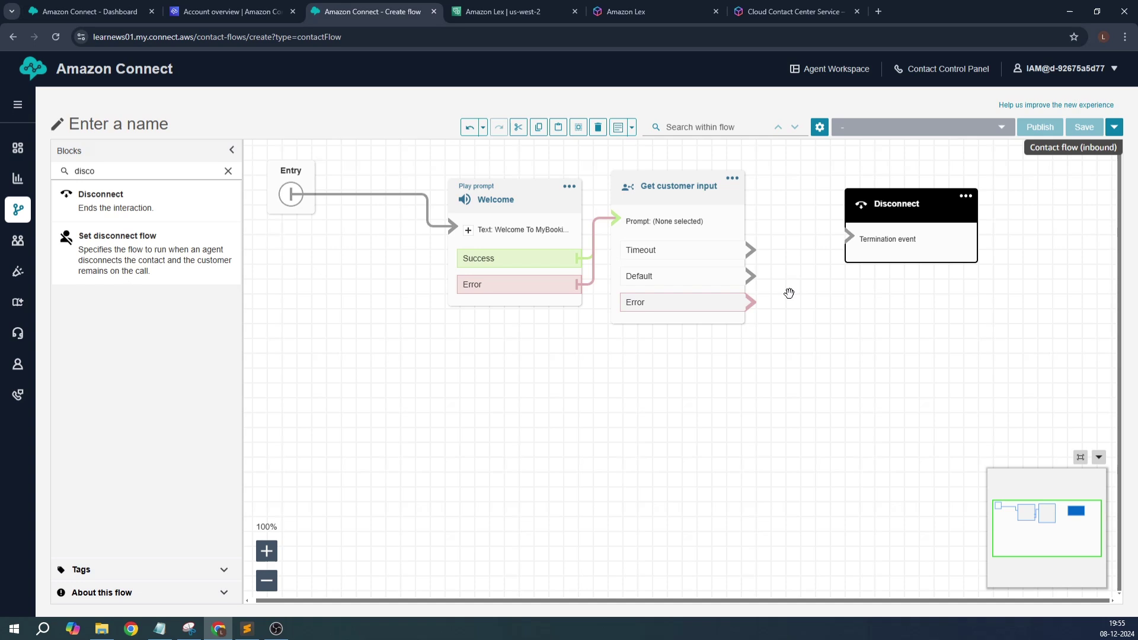
{"action": "left_click_drag", "start_coordinate": [757, 280], "coordinate": [854, 237]}
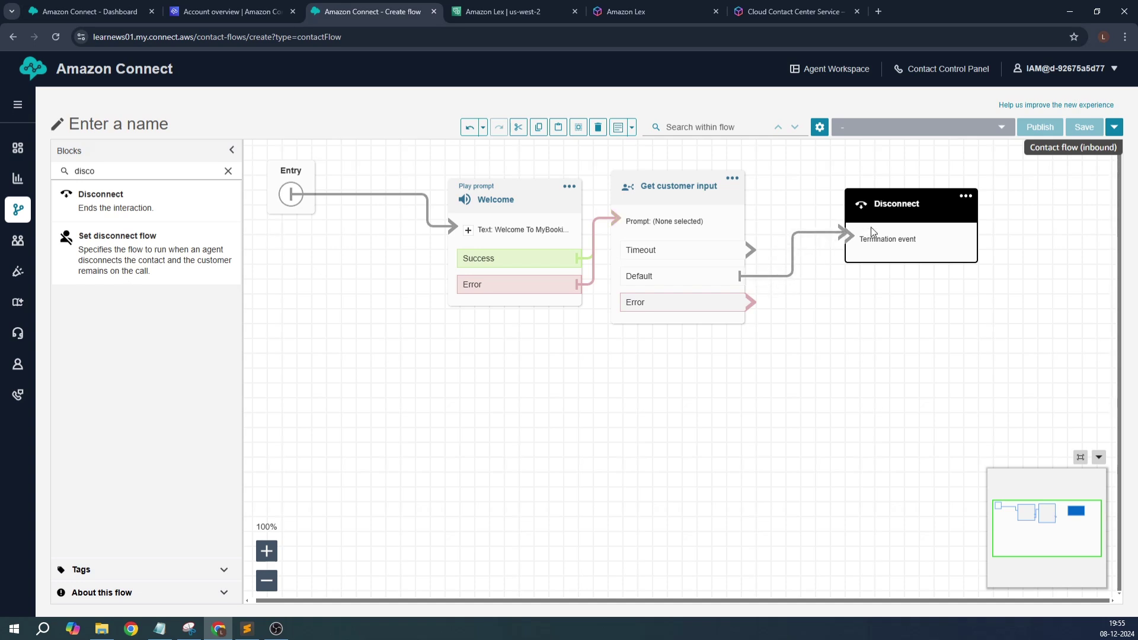
{"action": "left_click_drag", "start_coordinate": [755, 247], "coordinate": [851, 228]}
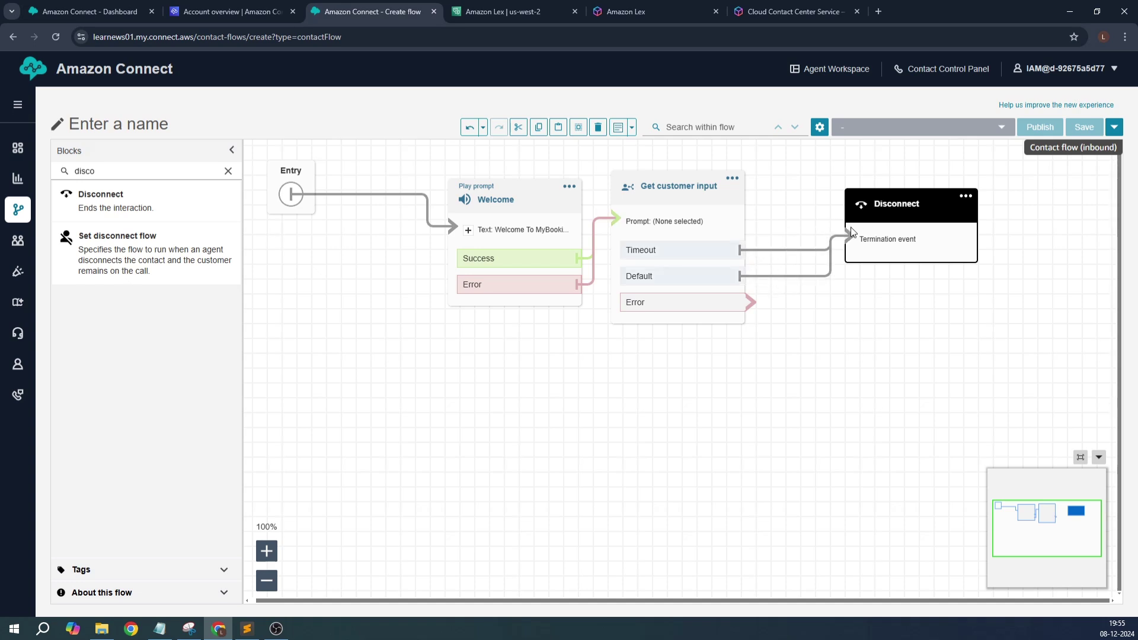
{"action": "left_click_drag", "start_coordinate": [750, 301], "coordinate": [885, 252]}
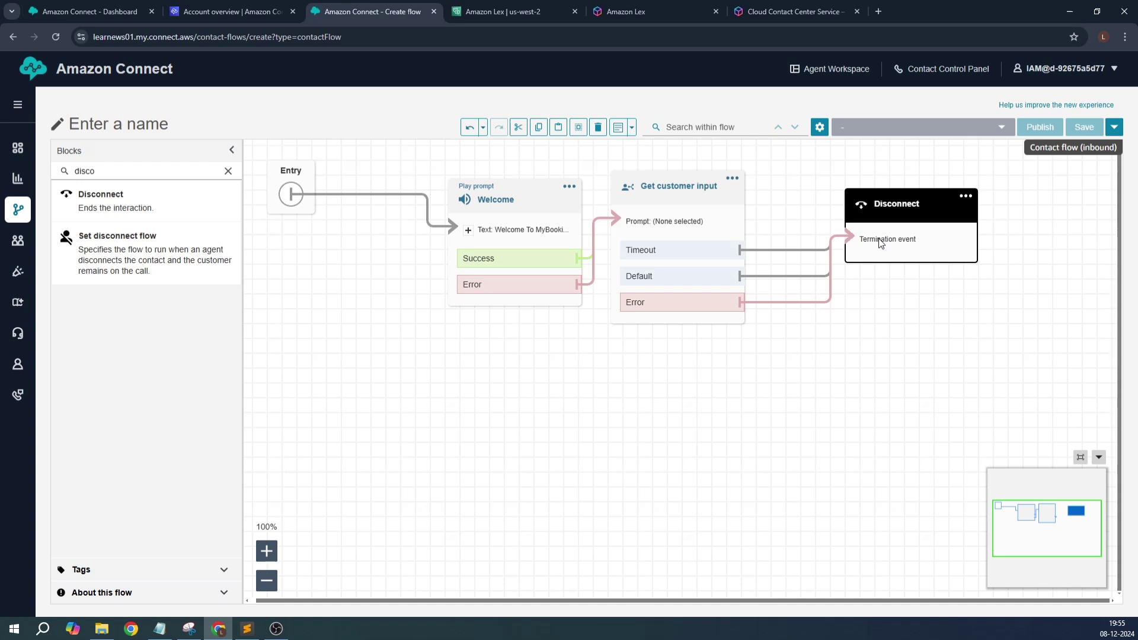
Step: Preview the Amazon Lex bot choices in Get customer input settings, then cancel without saving
{"action": "left_click", "coordinate": [732, 180]}
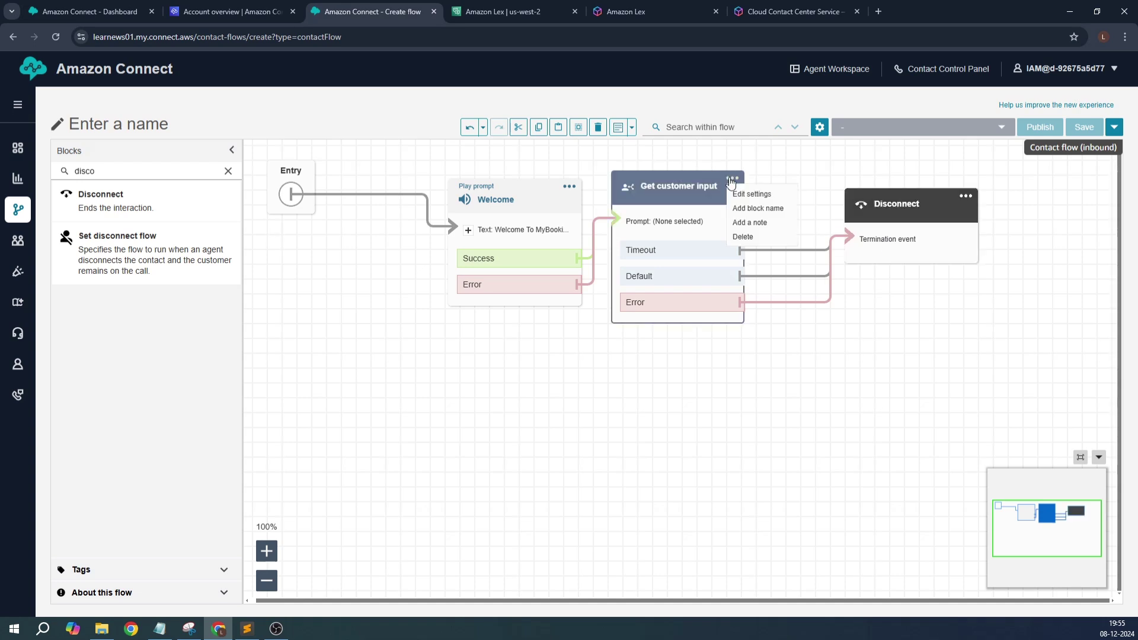
{"action": "left_click", "coordinate": [760, 194]}
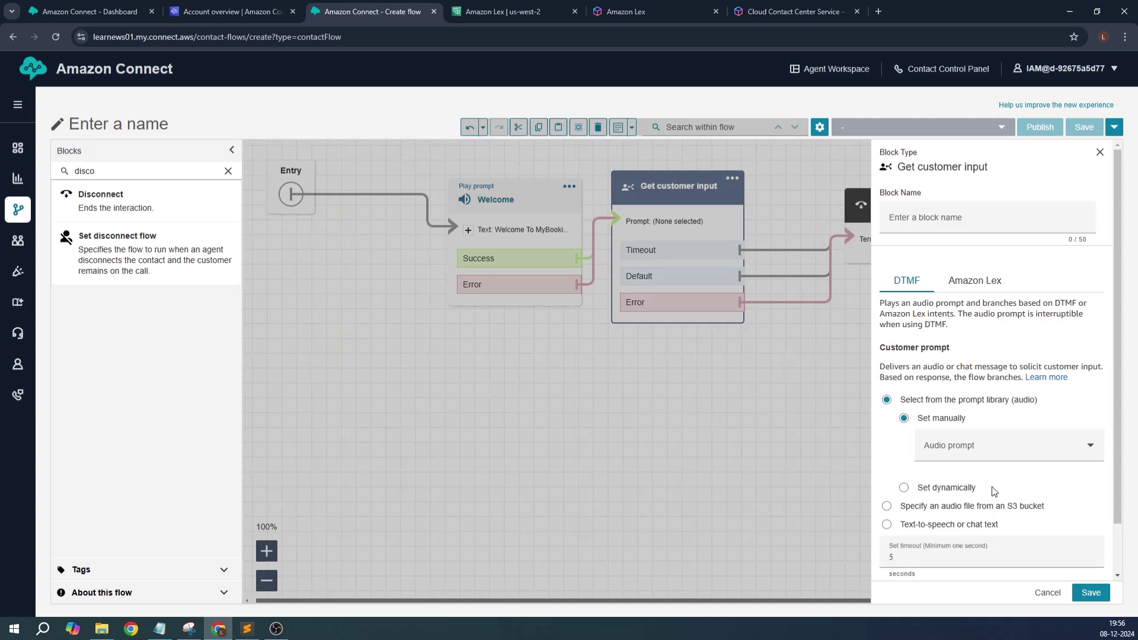
{"action": "left_click", "coordinate": [985, 285]}
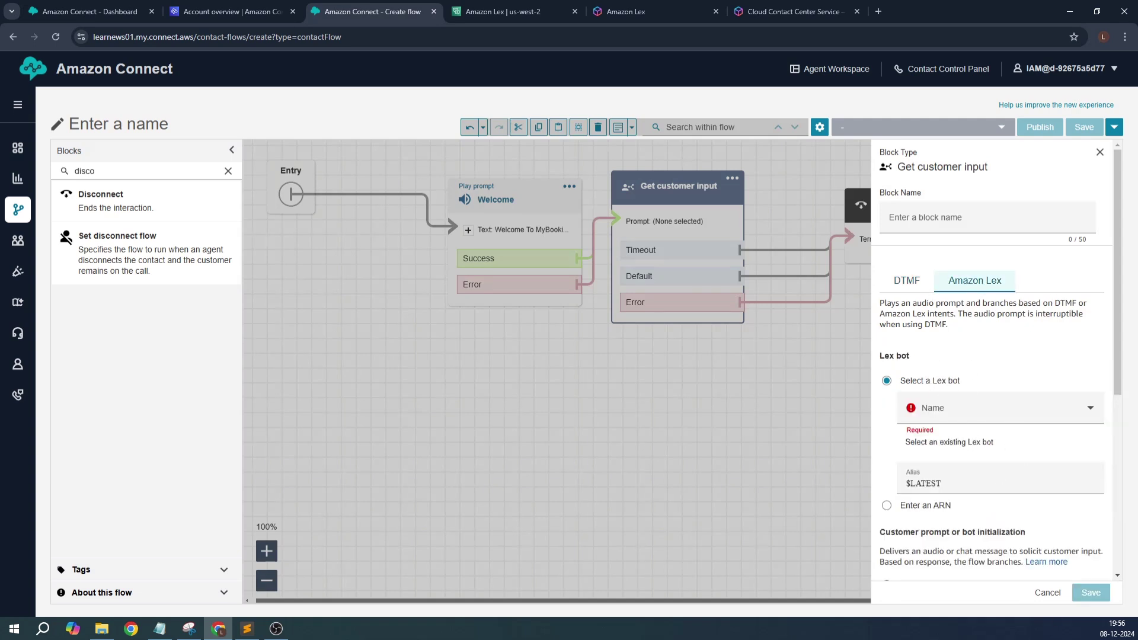
{"action": "left_click", "coordinate": [1048, 593]}
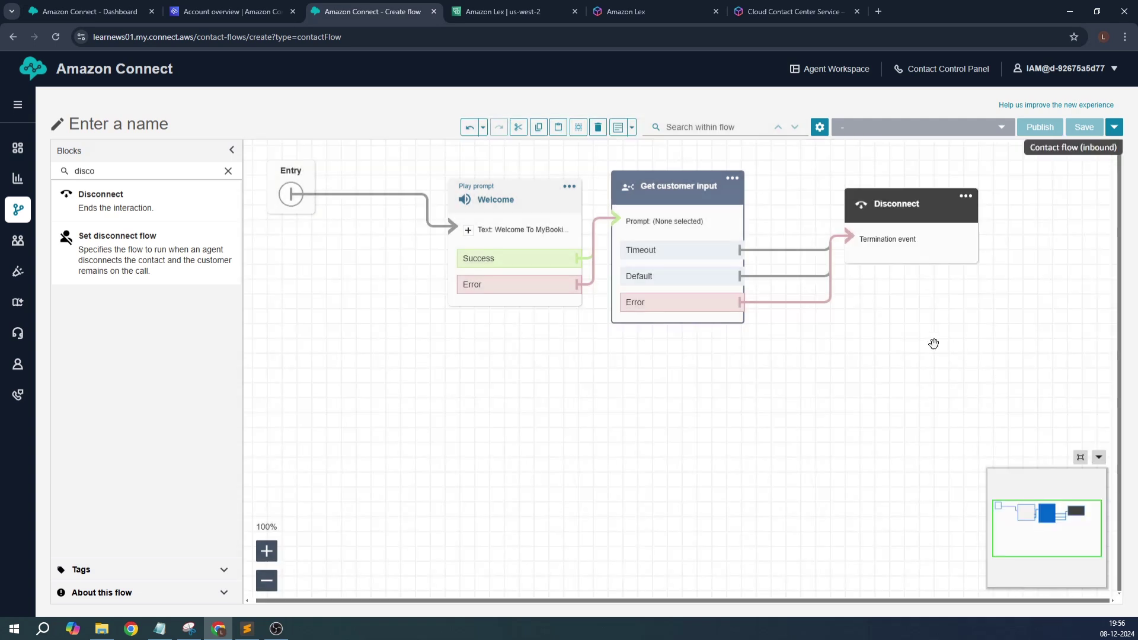
Step: In the instance's Flows settings, select TravelBot as the Amazon Lex bot
{"action": "left_click", "coordinate": [252, 13]}
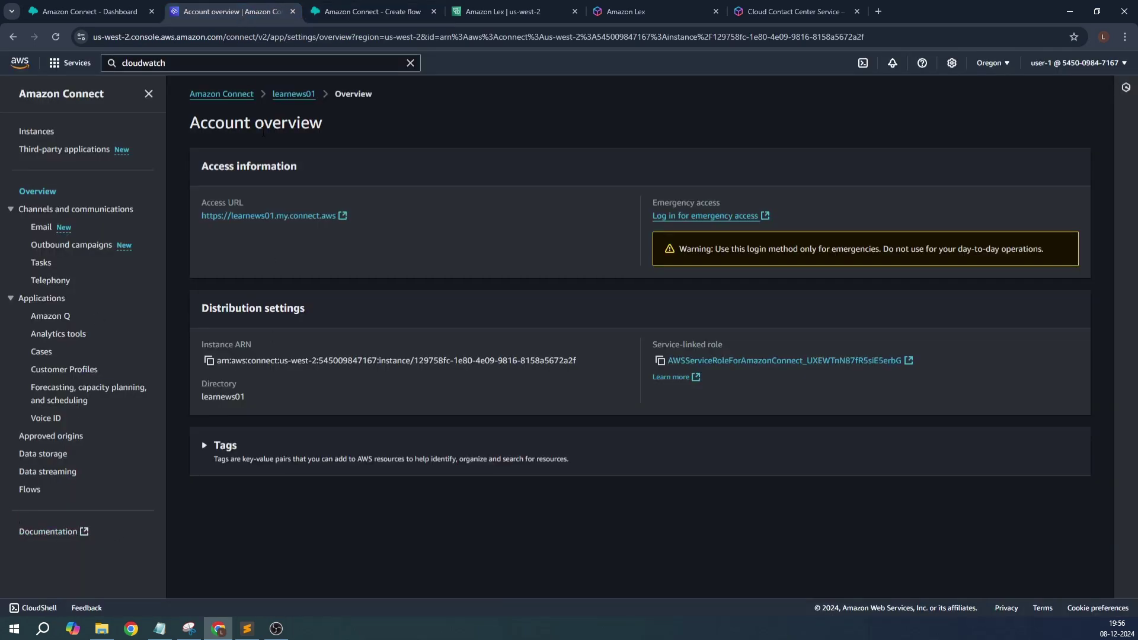
{"action": "left_click", "coordinate": [31, 491]}
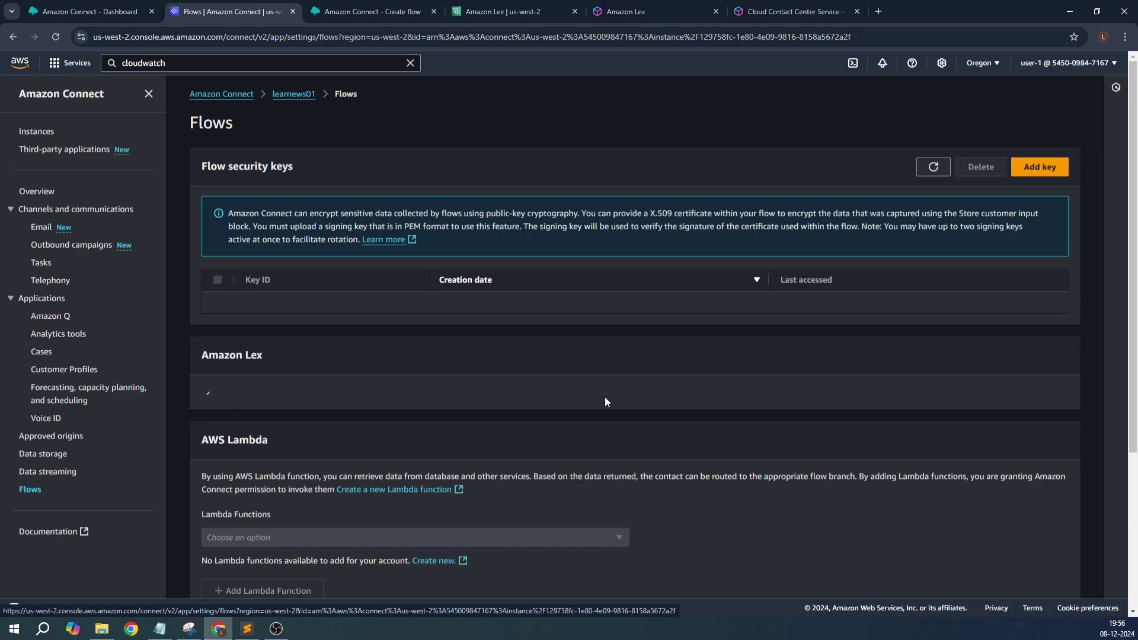
{"action": "scroll", "coordinate": [624, 379], "scroll_direction": "down", "scroll_amount": 2}
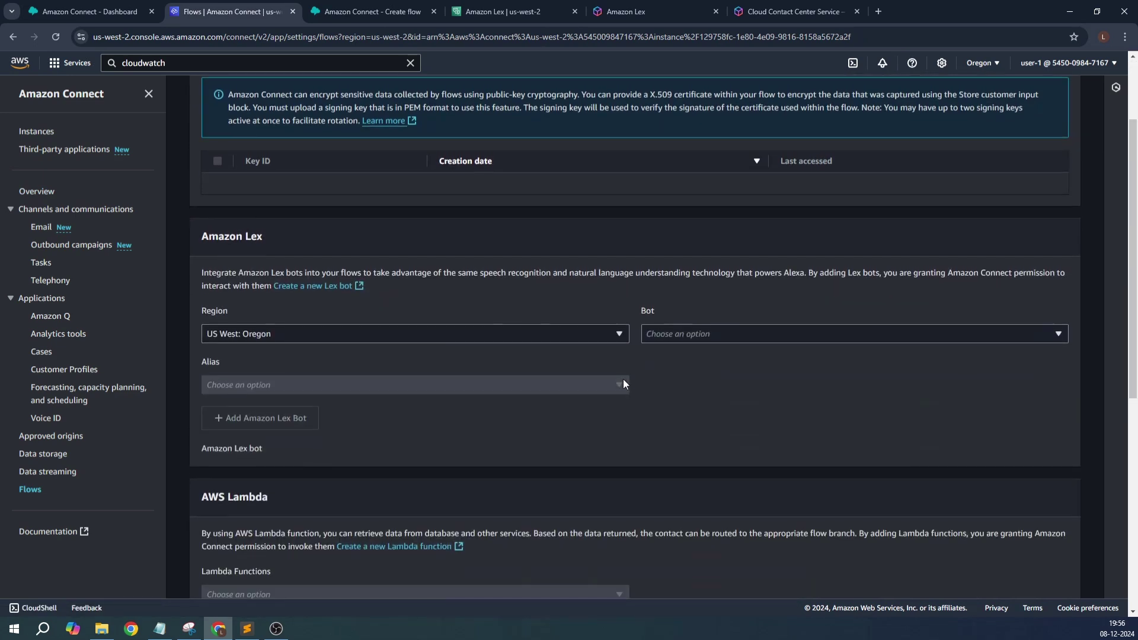
{"action": "left_click", "coordinate": [717, 333]}
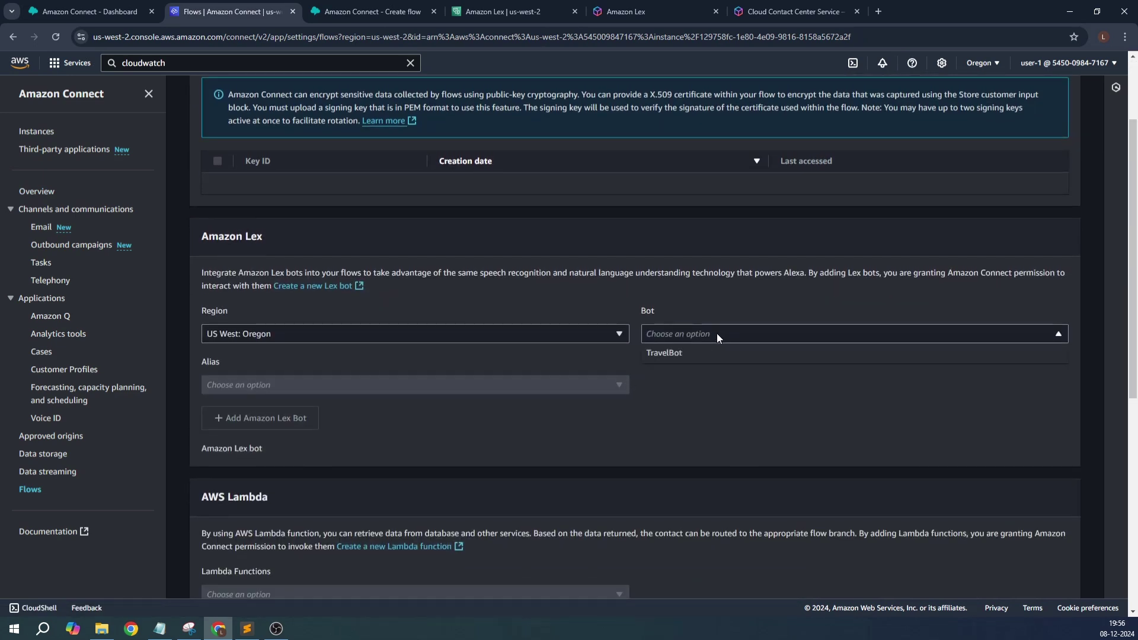
{"action": "left_click", "coordinate": [663, 354]}
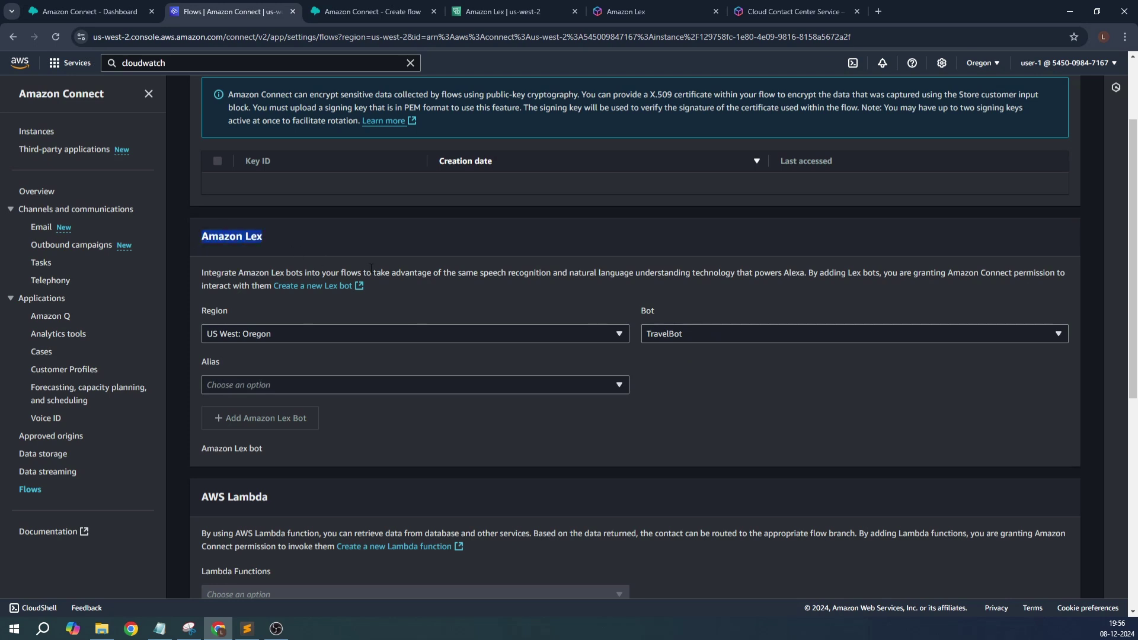
Step: Choose alias TestBotAlias and add TravelBot to the instance's Amazon Lex bots
{"action": "scroll", "coordinate": [370, 269], "scroll_direction": "down", "scroll_amount": 3}
{"action": "left_click_drag", "start_coordinate": [281, 318], "coordinate": [198, 314]}
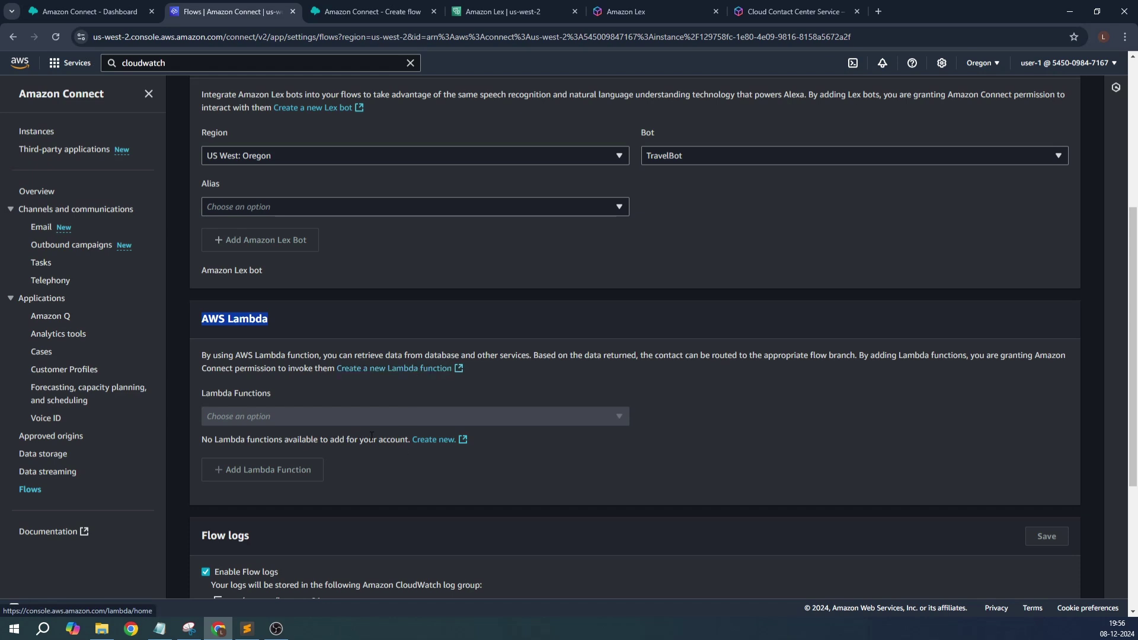
{"action": "scroll", "coordinate": [433, 390], "scroll_direction": "up", "scroll_amount": 2}
{"action": "scroll", "coordinate": [432, 394], "scroll_direction": "down", "scroll_amount": 3}
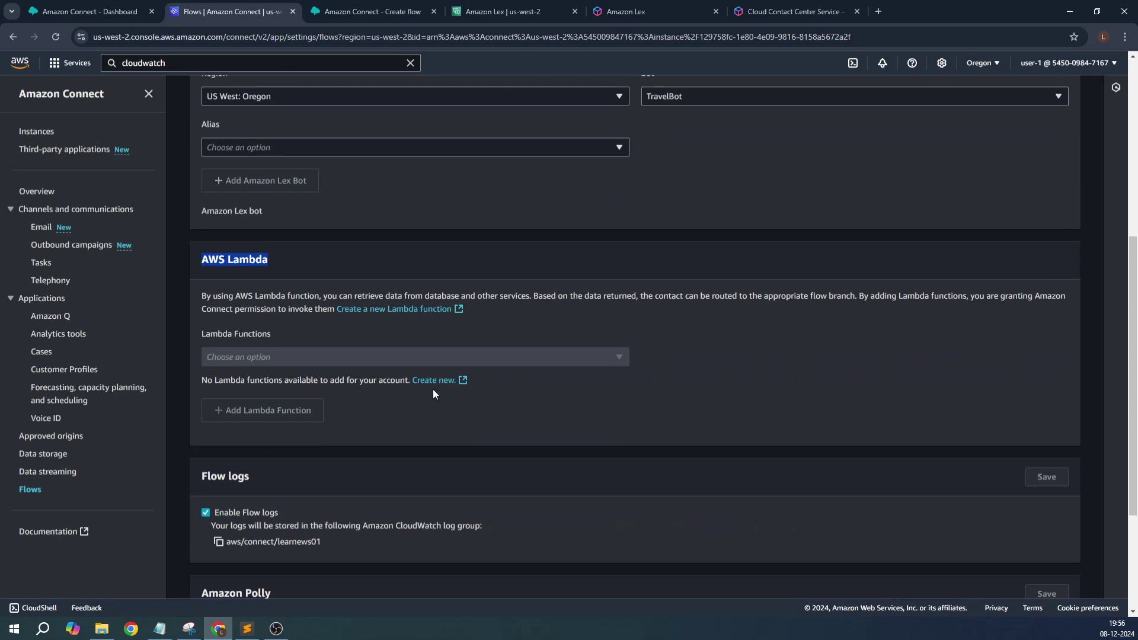
{"action": "scroll", "coordinate": [433, 394], "scroll_direction": "down", "scroll_amount": 3}
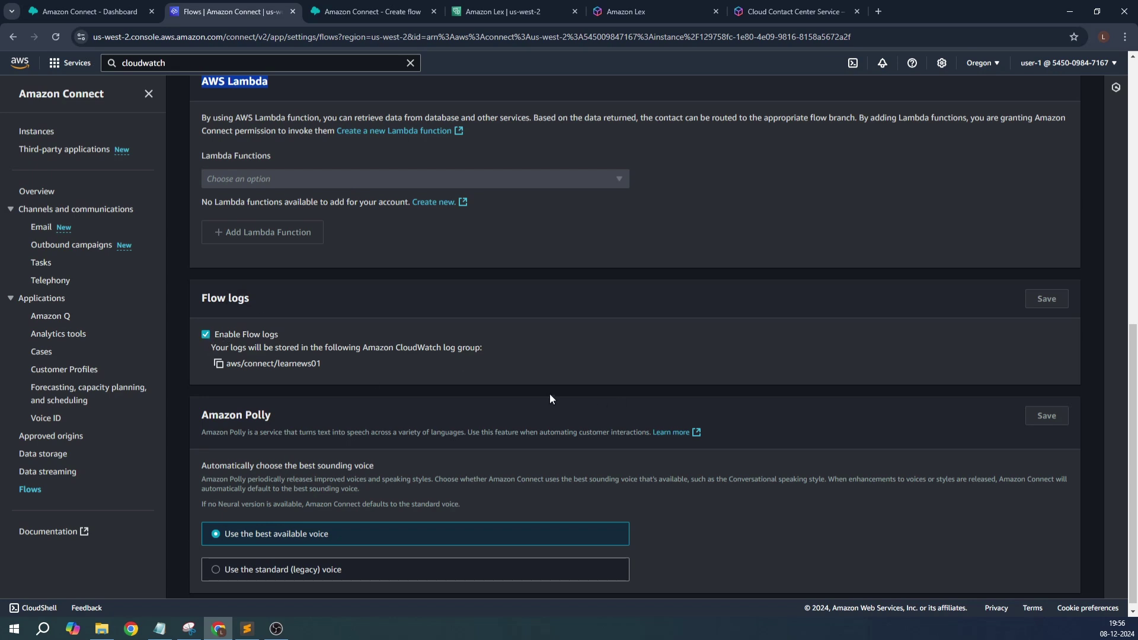
{"action": "scroll", "coordinate": [550, 394], "scroll_direction": "up", "scroll_amount": 8}
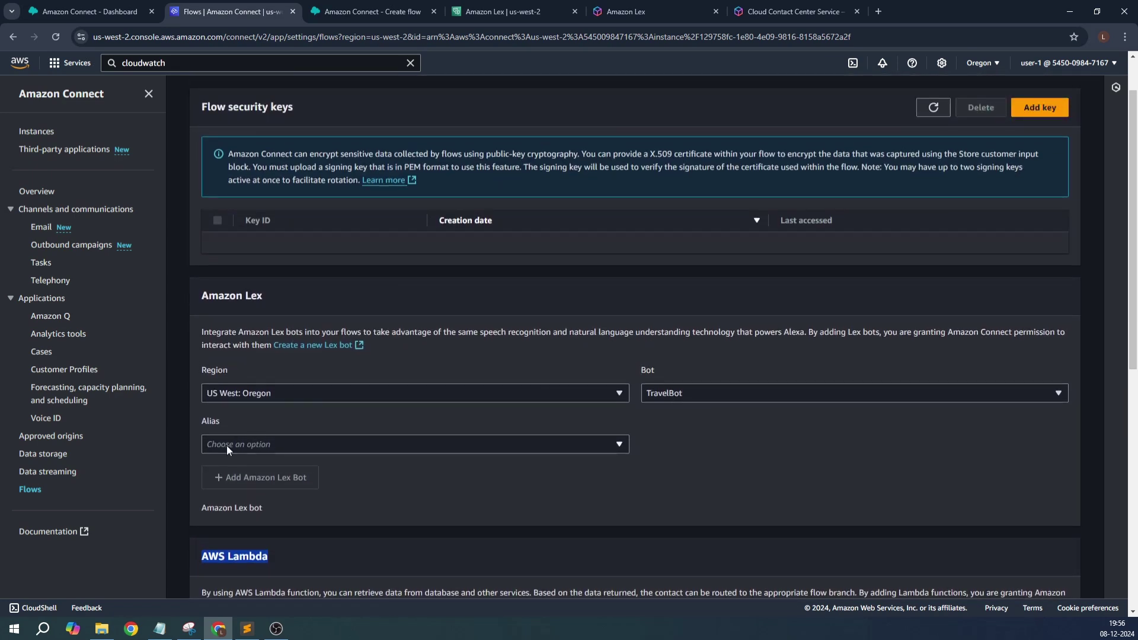
{"action": "left_click", "coordinate": [226, 446]}
{"action": "left_click", "coordinate": [229, 461]}
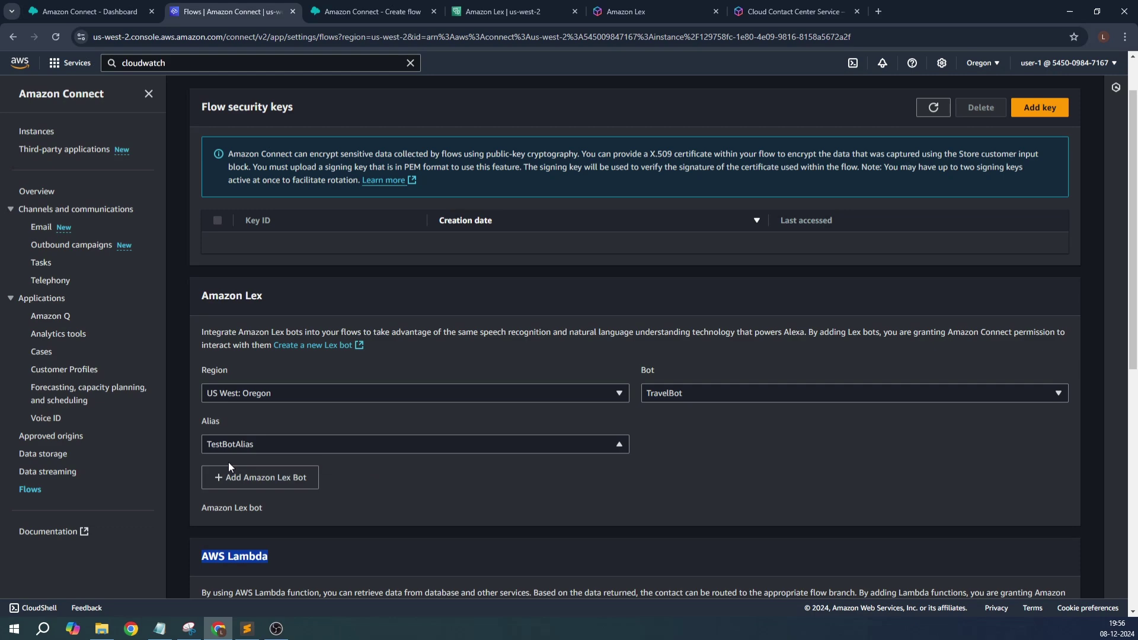
{"action": "scroll", "coordinate": [724, 448], "scroll_direction": "up", "scroll_amount": 1}
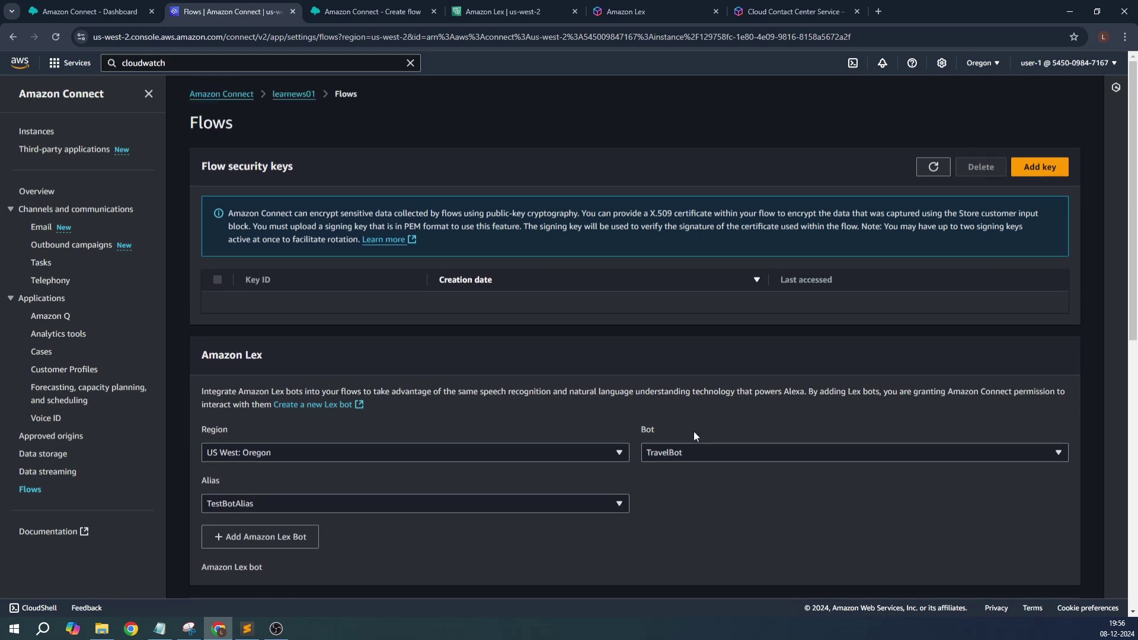
{"action": "scroll", "coordinate": [693, 432], "scroll_direction": "down", "scroll_amount": 8}
{"action": "scroll", "coordinate": [693, 432], "scroll_direction": "up", "scroll_amount": 6}
{"action": "scroll", "coordinate": [695, 437], "scroll_direction": "up", "scroll_amount": 3}
{"action": "scroll", "coordinate": [695, 437], "scroll_direction": "down", "scroll_amount": 2}
{"action": "left_click", "coordinate": [238, 422]}
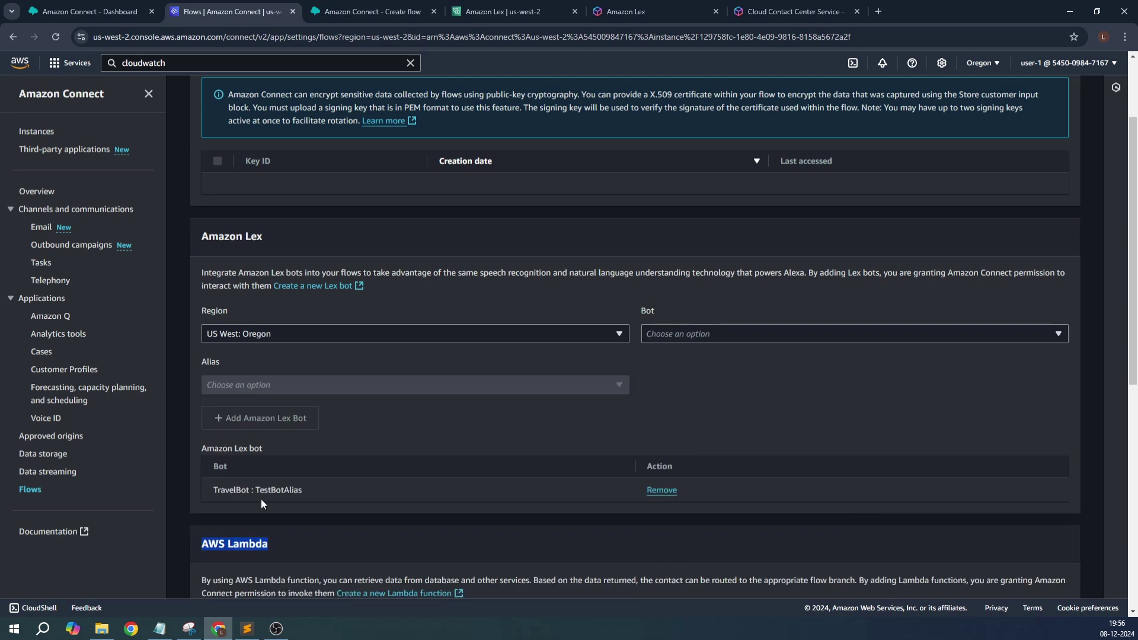
Step: Back in the flow editor, open the Get customer input block's settings
{"action": "left_click", "coordinate": [372, 11]}
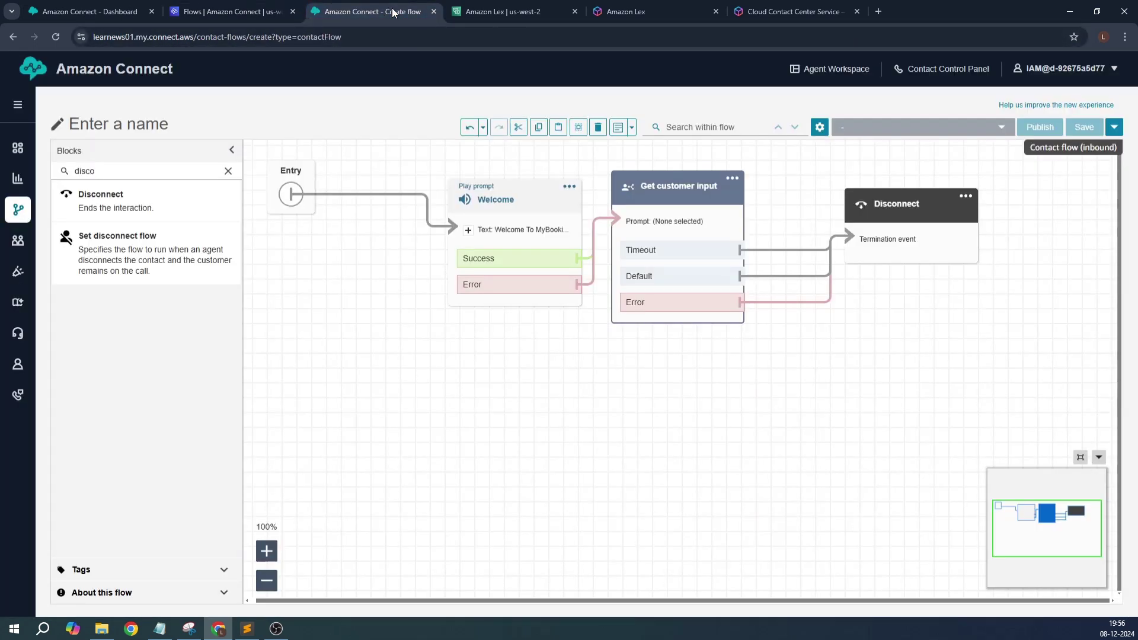
{"action": "left_click", "coordinate": [733, 177]}
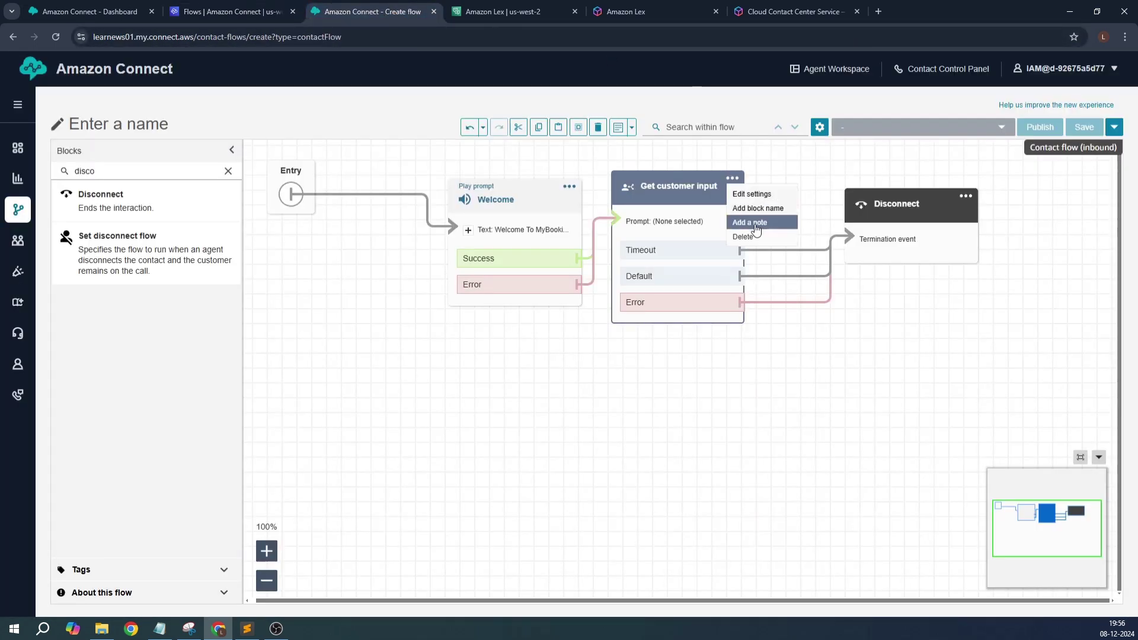
{"action": "left_click", "coordinate": [751, 191]}
{"action": "scroll", "coordinate": [1014, 401], "scroll_direction": "down", "scroll_amount": 1}
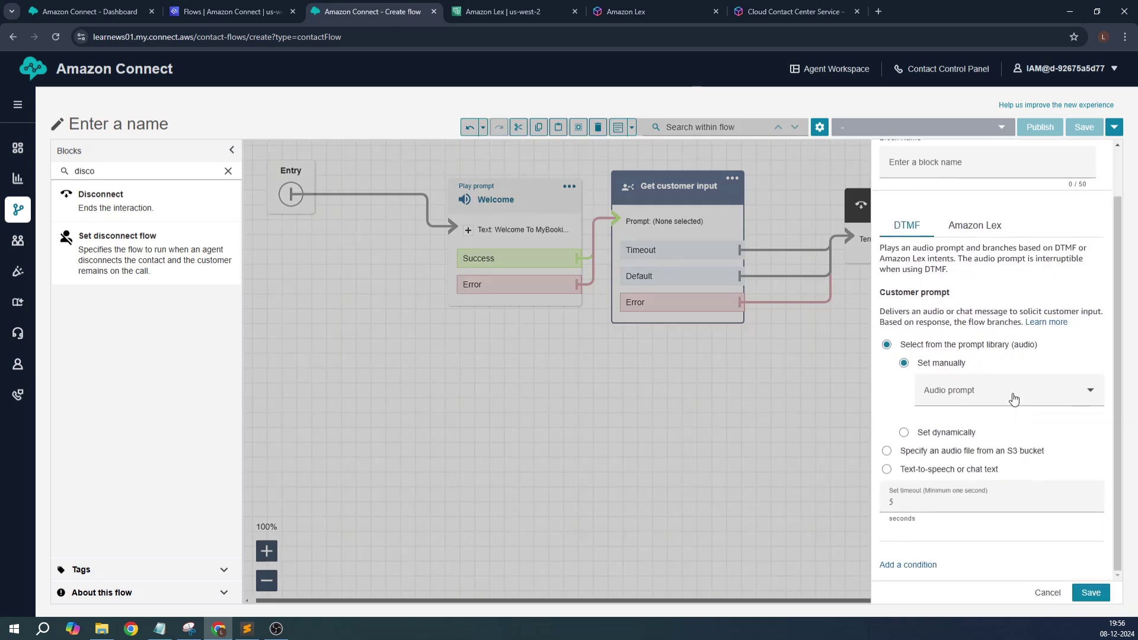
{"action": "scroll", "coordinate": [1016, 427], "scroll_direction": "up", "scroll_amount": 1}
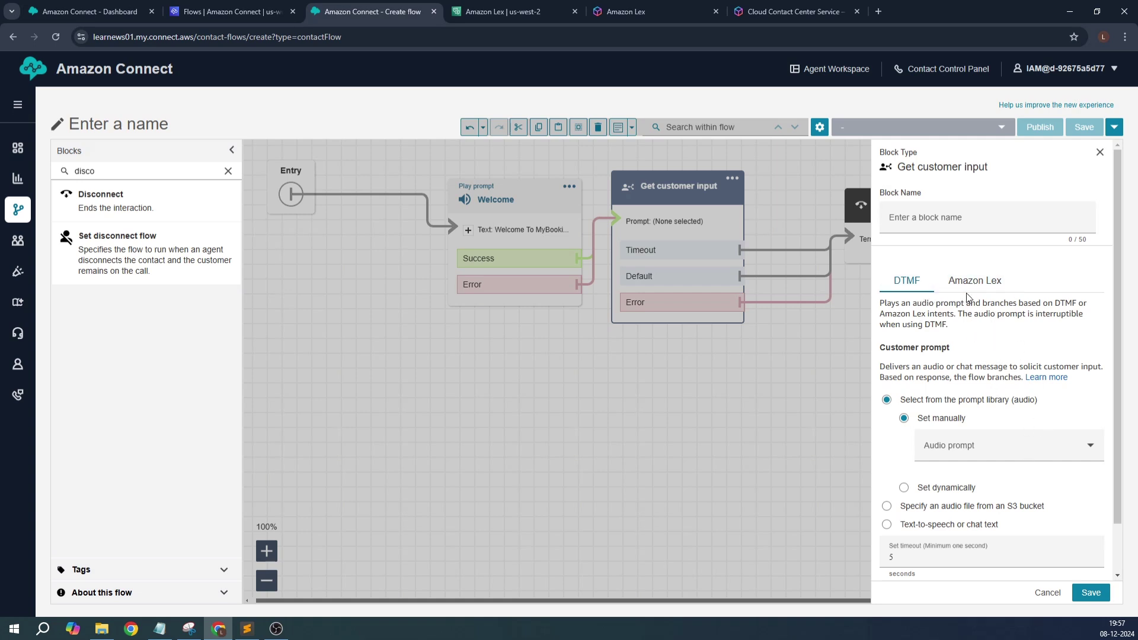
Step: Use Amazon Lex bot TravelBot (US West: Oregon), alias TestBotAlias, initialized with the customer's first message
{"action": "left_click", "coordinate": [986, 288]}
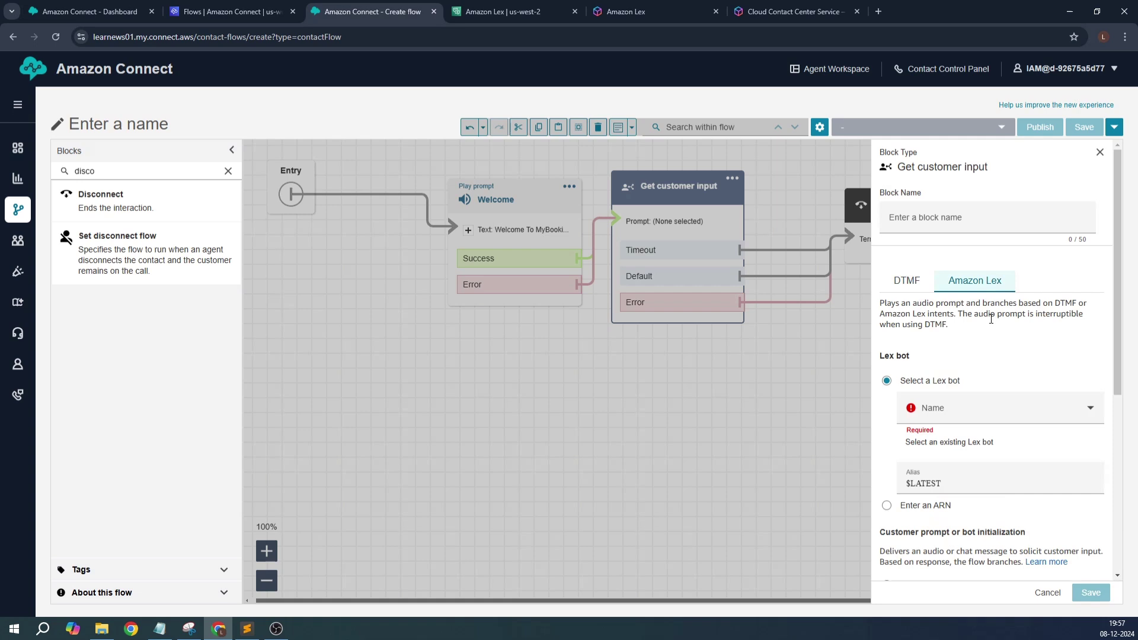
{"action": "left_click", "coordinate": [937, 414]}
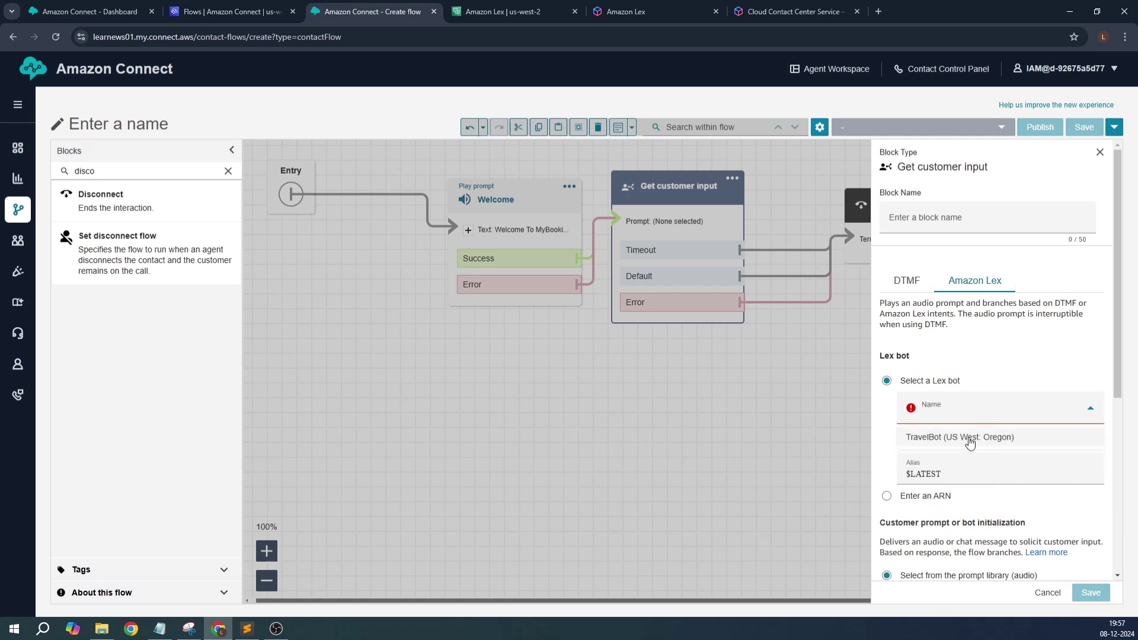
{"action": "left_click", "coordinate": [969, 440]}
{"action": "left_click", "coordinate": [938, 468]}
{"action": "left_click", "coordinate": [944, 495]}
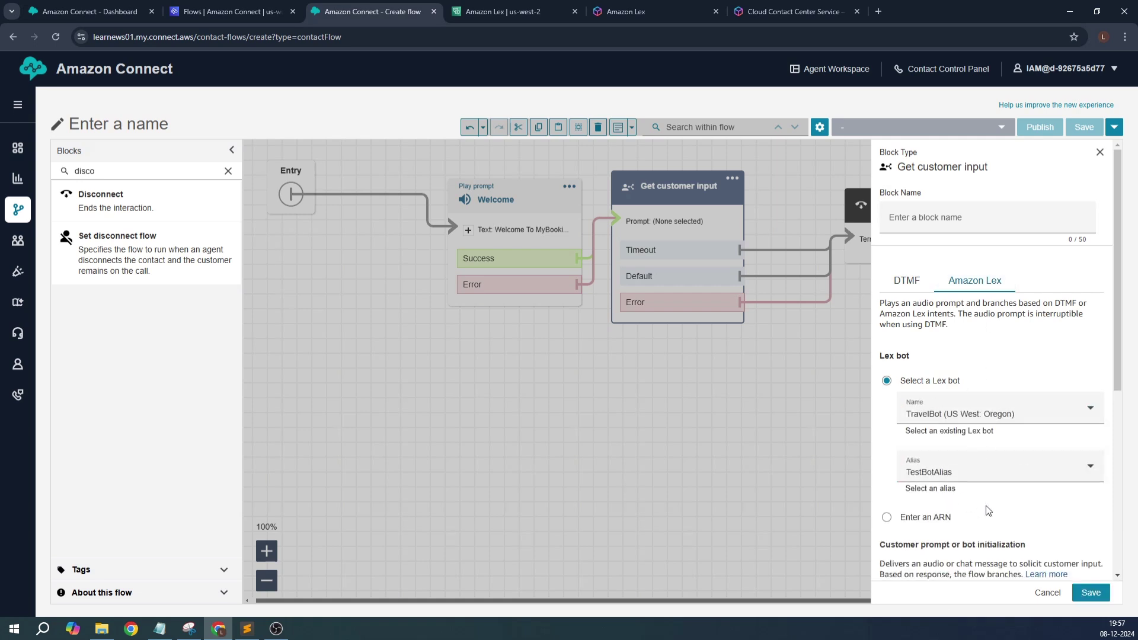
{"action": "scroll", "coordinate": [1018, 474], "scroll_direction": "down", "scroll_amount": 1}
{"action": "scroll", "coordinate": [1018, 474], "scroll_direction": "down", "scroll_amount": 3}
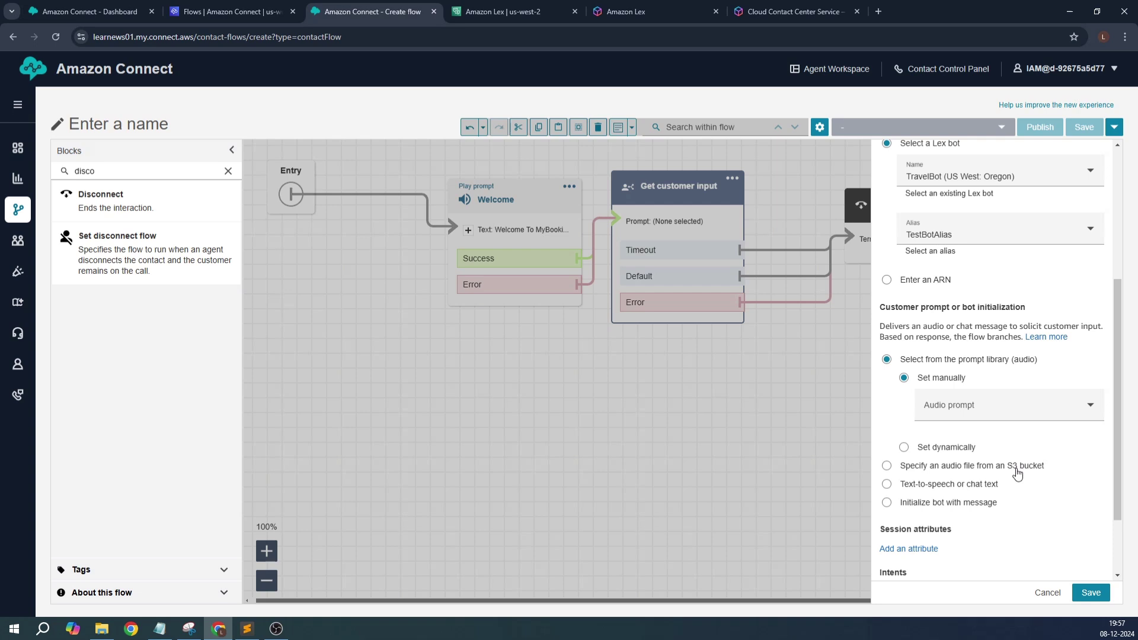
{"action": "scroll", "coordinate": [1018, 474], "scroll_direction": "down", "scroll_amount": 2}
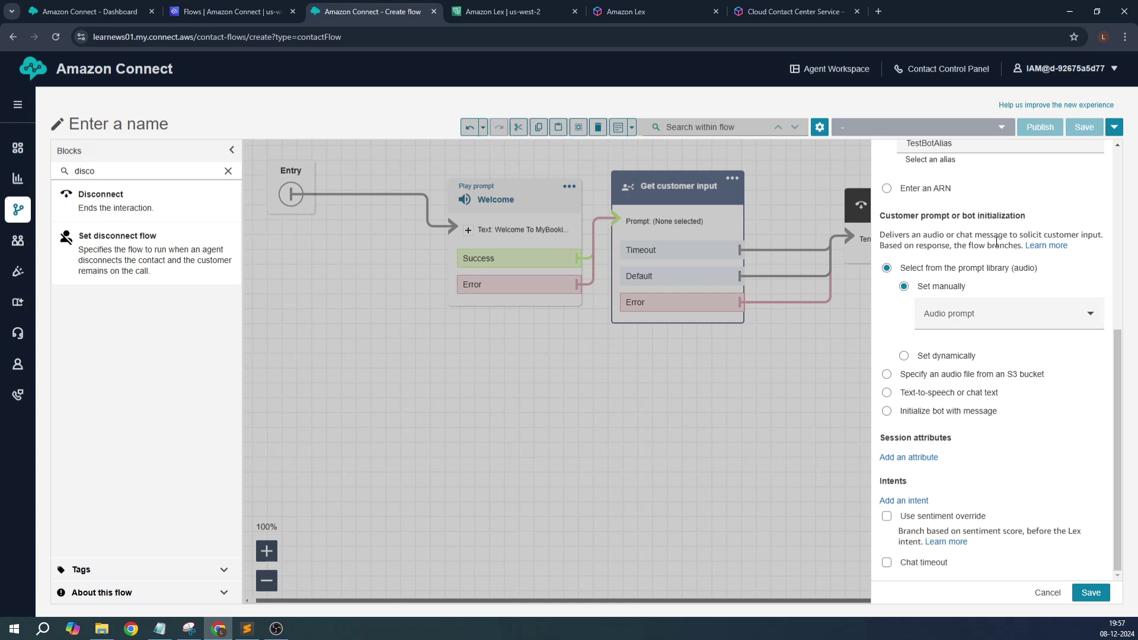
{"action": "scroll", "coordinate": [988, 322], "scroll_direction": "up", "scroll_amount": 5}
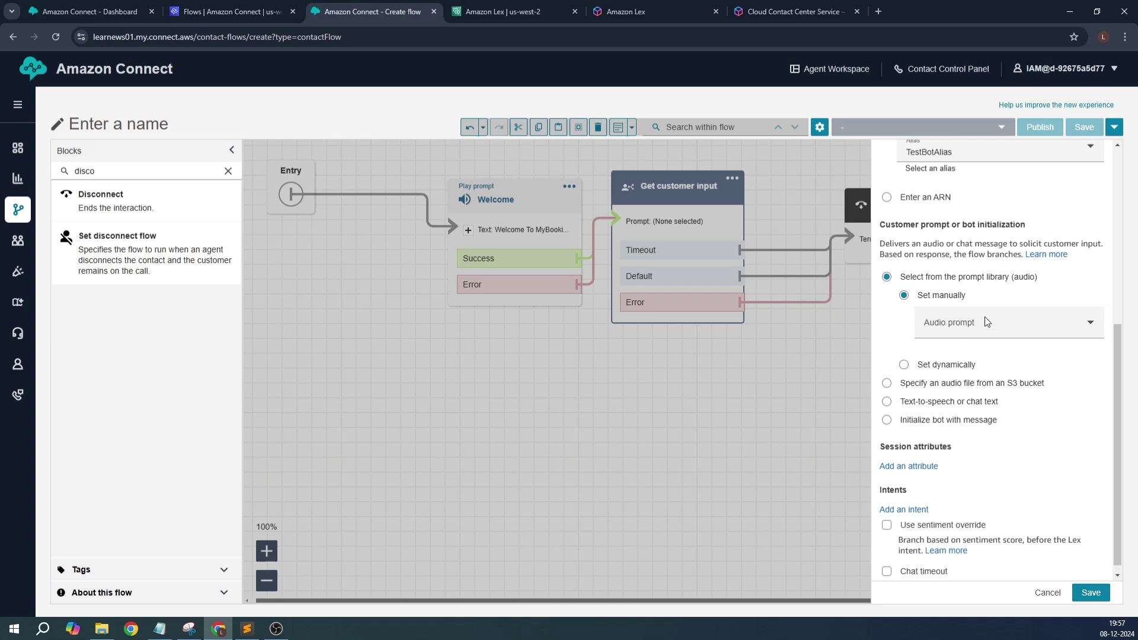
{"action": "scroll", "coordinate": [988, 322], "scroll_direction": "down", "scroll_amount": 5}
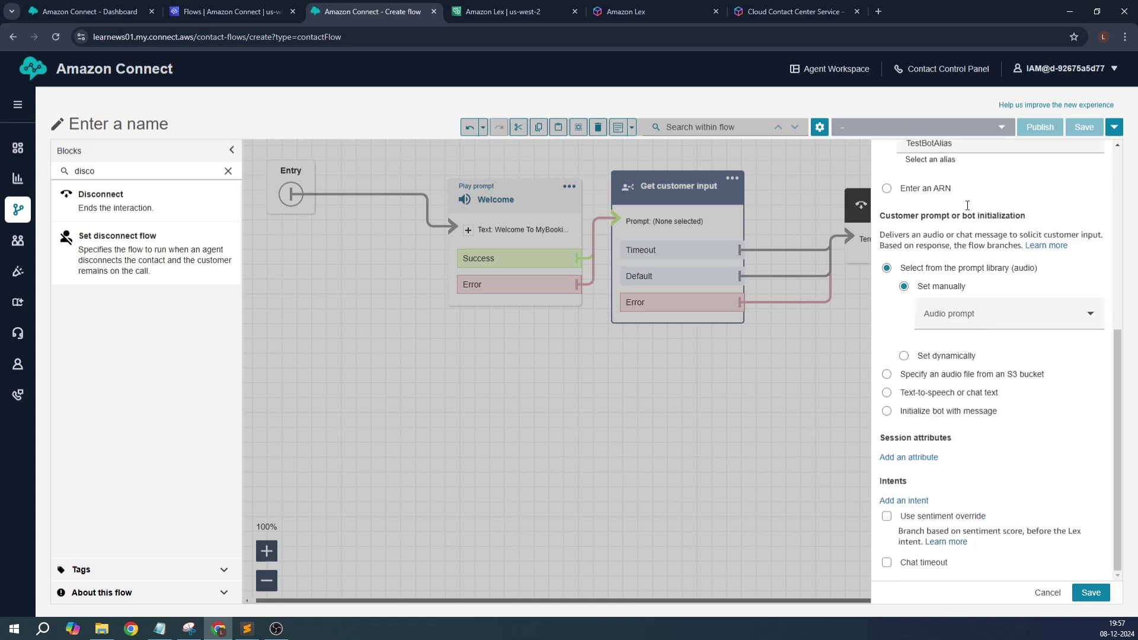
{"action": "left_click", "coordinate": [923, 411]}
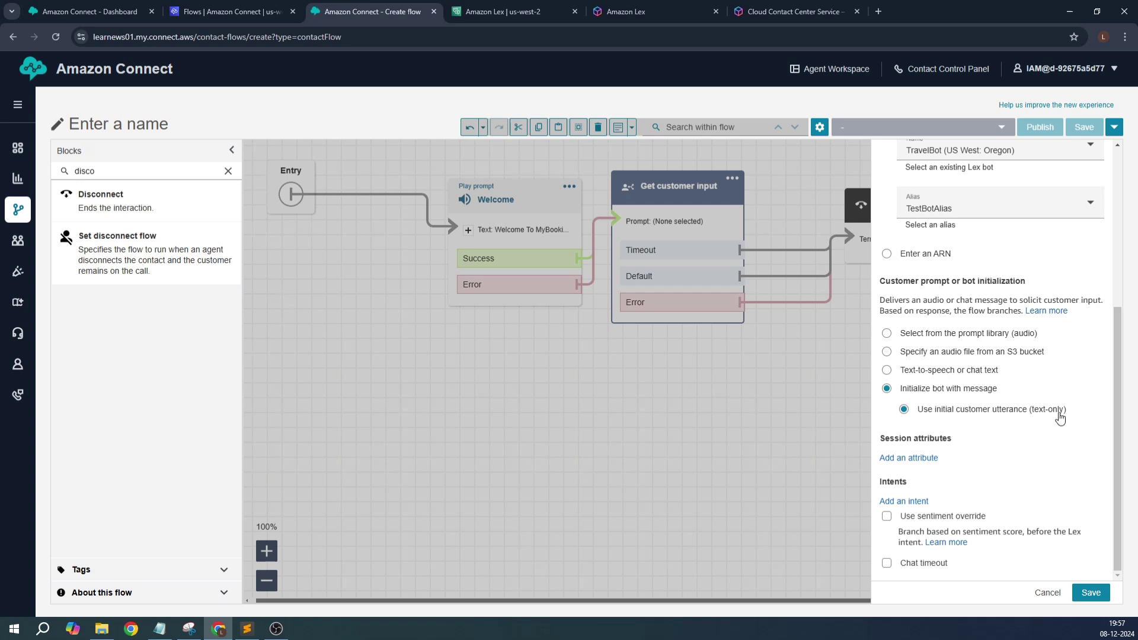
{"action": "left_click", "coordinate": [513, 12]}
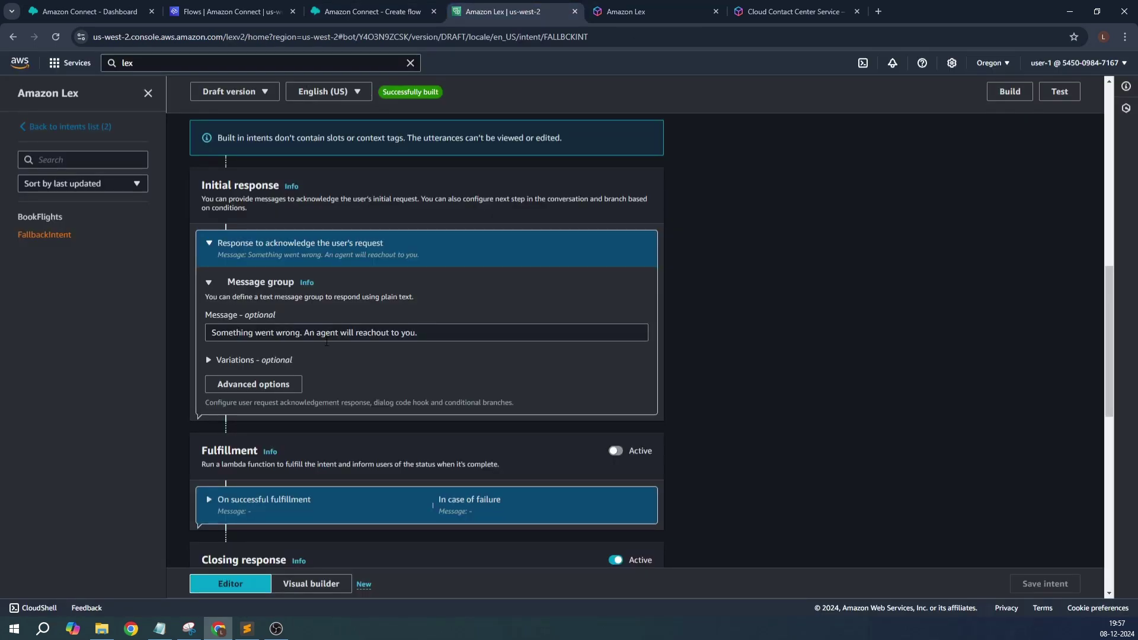
{"action": "left_click", "coordinate": [39, 217]}
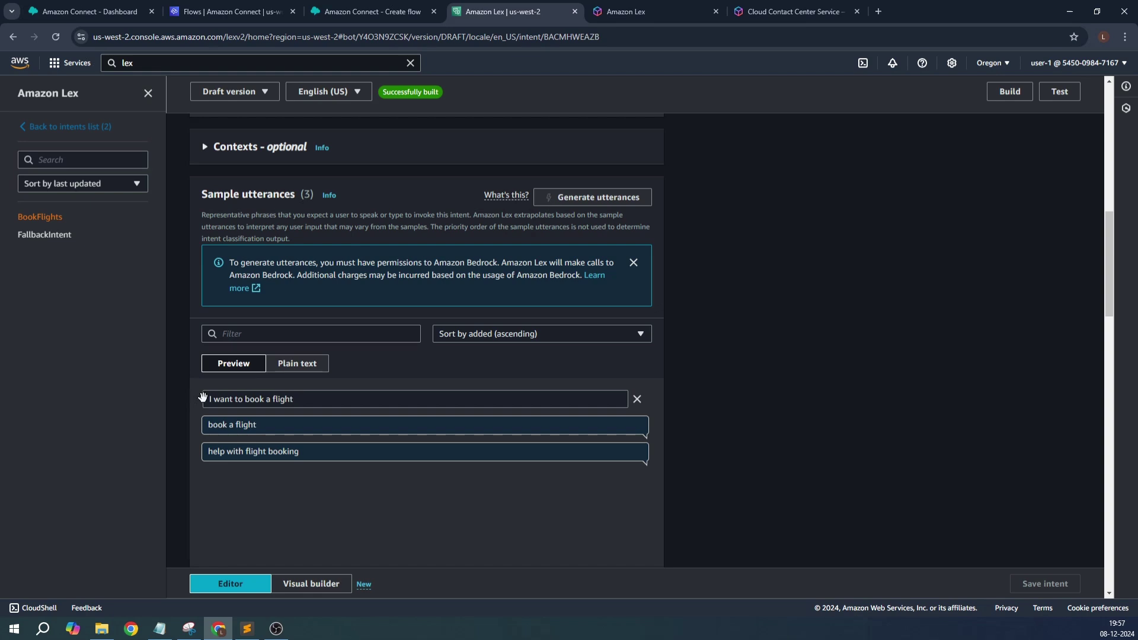
{"action": "left_click", "coordinate": [238, 11]}
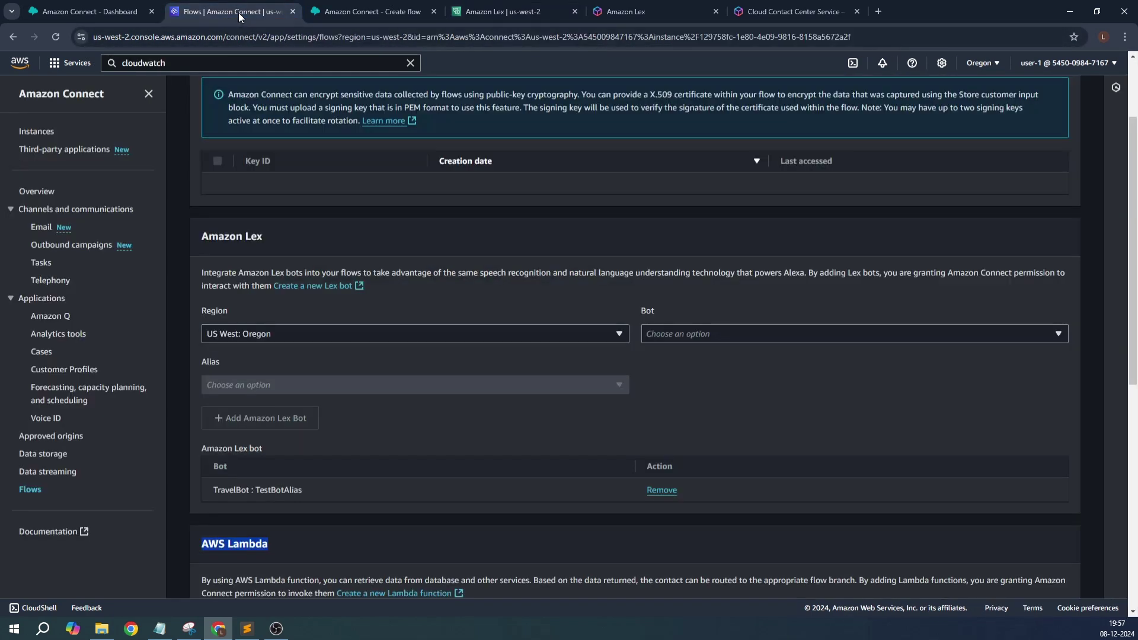
{"action": "left_click", "coordinate": [372, 12]}
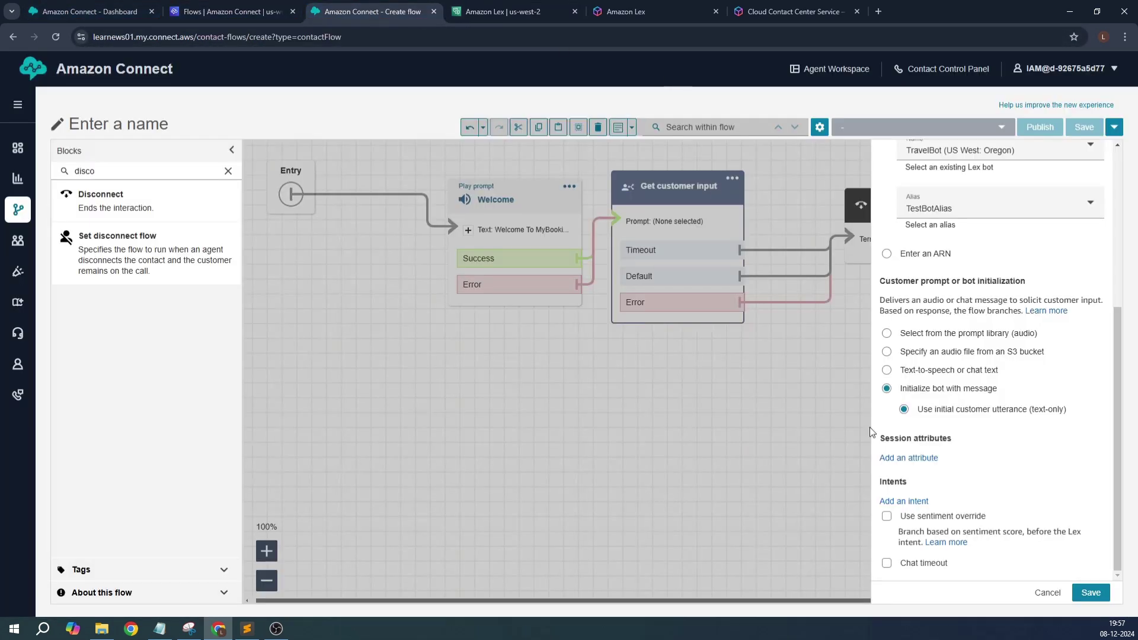
Step: Save the Get customer input settings, remove the Entry-to-Welcome link, and search blocks for 'logg'
{"action": "left_click", "coordinate": [1091, 593]}
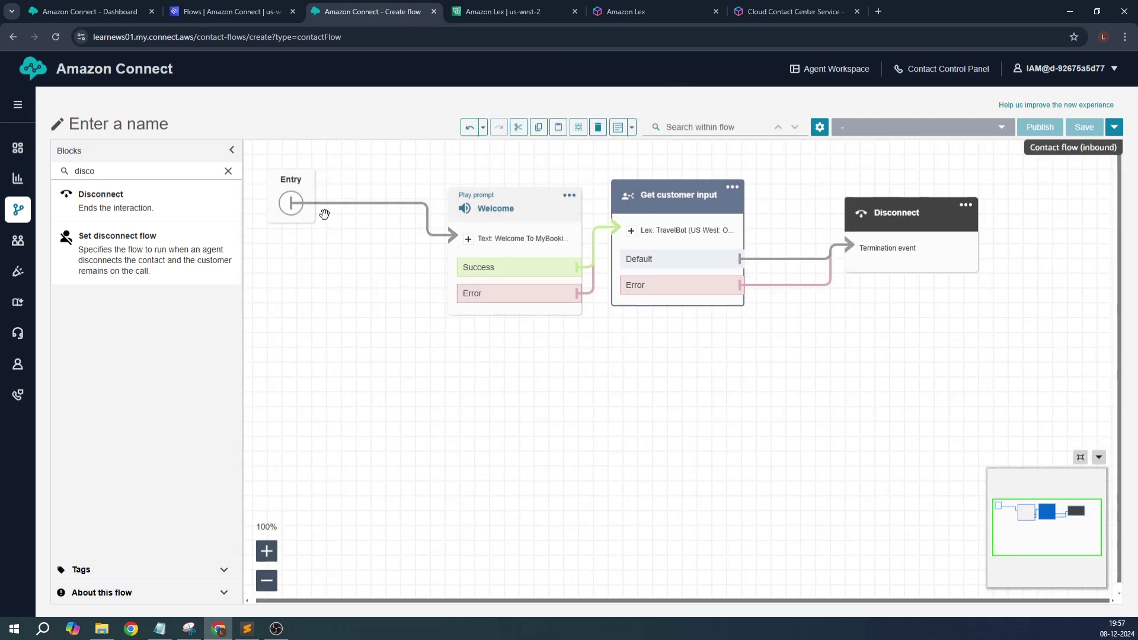
{"action": "mouse_move", "coordinate": [325, 212]}
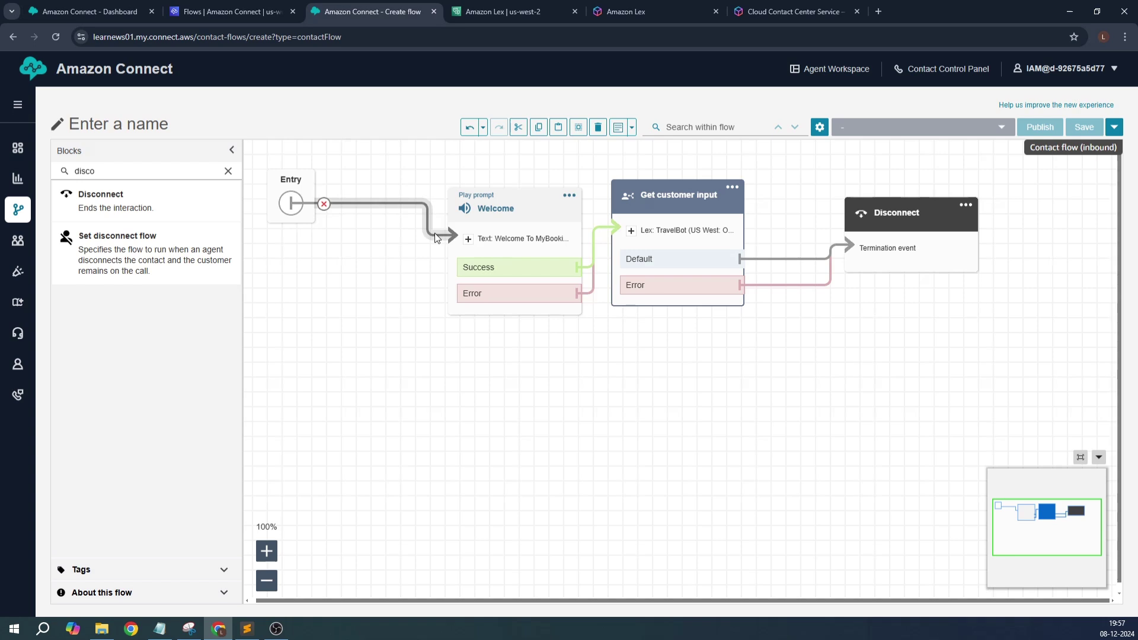
{"action": "left_click", "coordinate": [324, 204]}
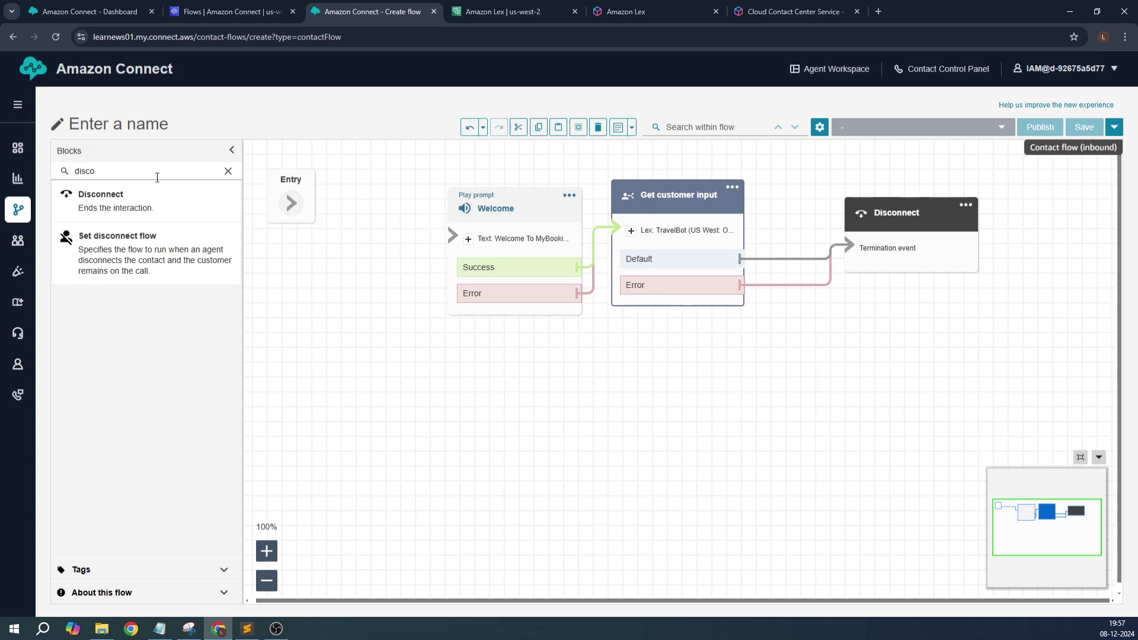
{"action": "left_click", "coordinate": [147, 173]}
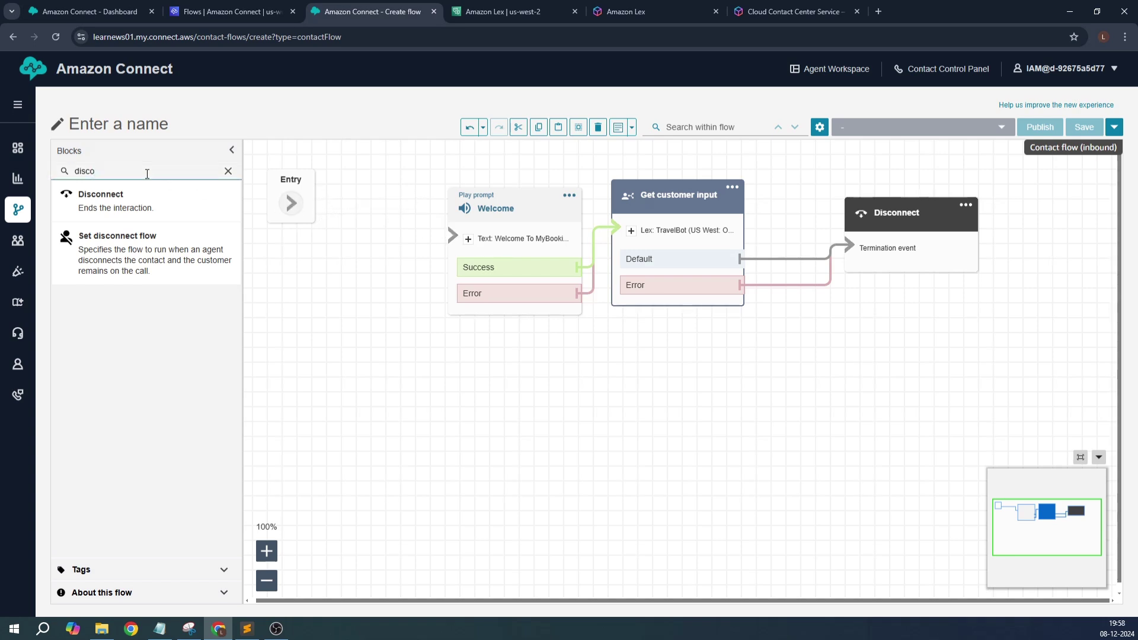
{"action": "key", "text": "ctrl+a"}
{"action": "type", "text": "logg"}
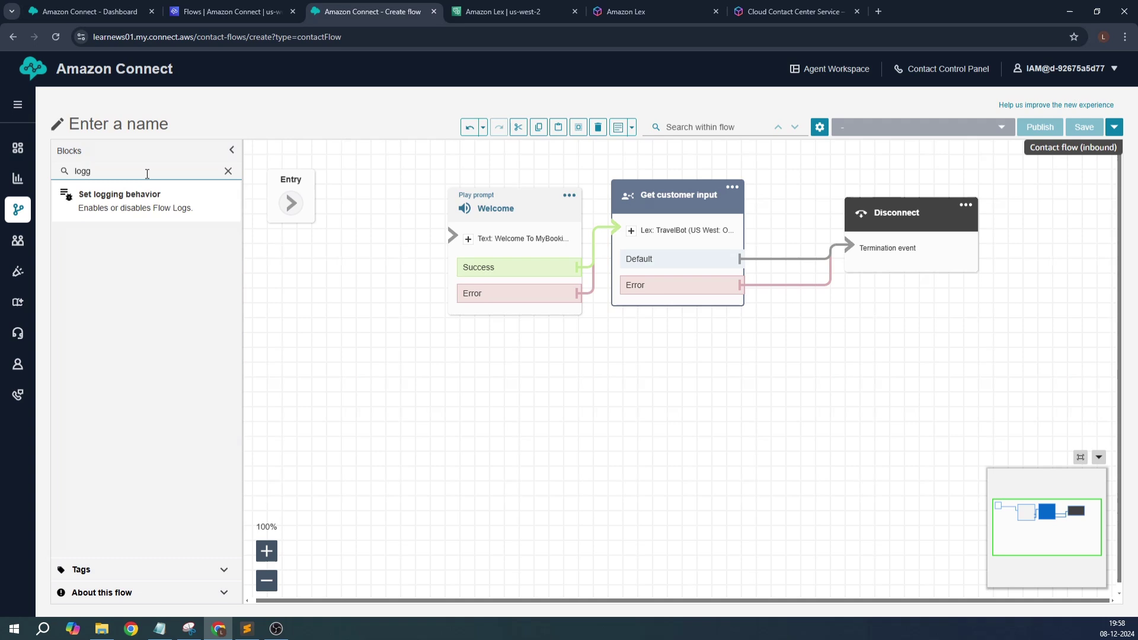
Step: Insert a Set logging behavior block between Entry and the Welcome prompt via its Success output
{"action": "left_click_drag", "start_coordinate": [122, 199], "coordinate": [380, 313]}
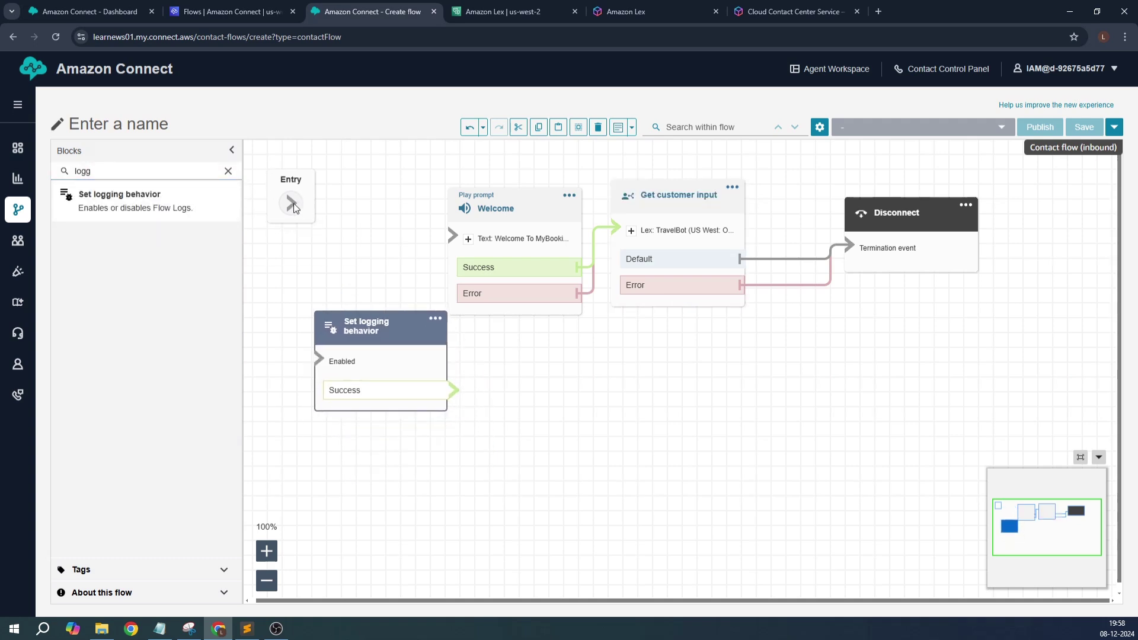
{"action": "left_click_drag", "start_coordinate": [293, 204], "coordinate": [326, 337]}
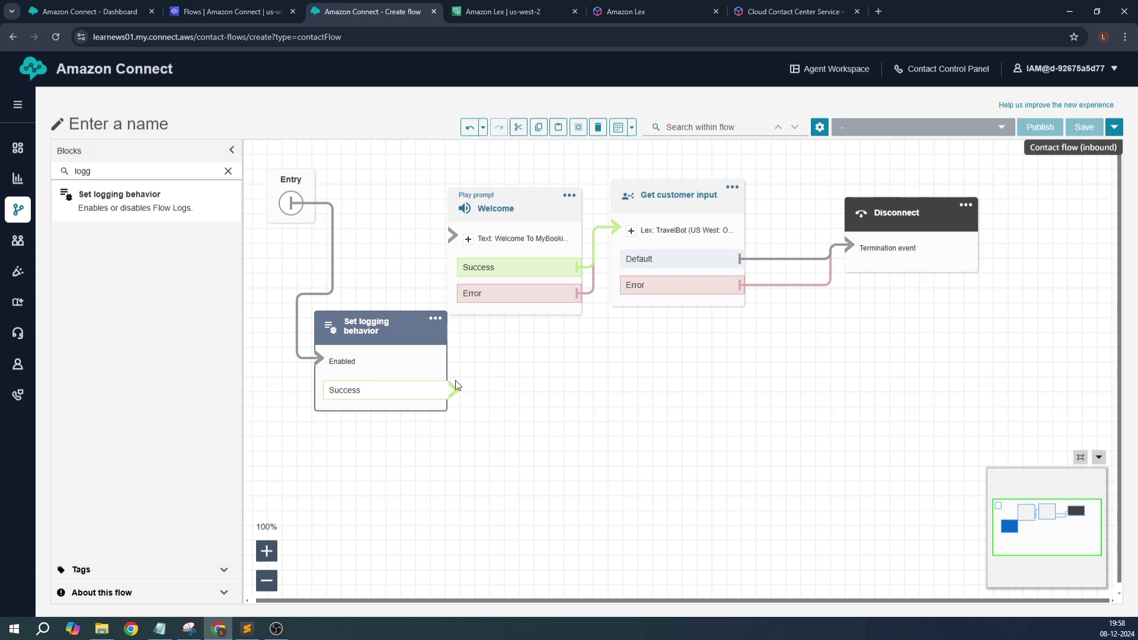
{"action": "left_click_drag", "start_coordinate": [457, 392], "coordinate": [468, 282]}
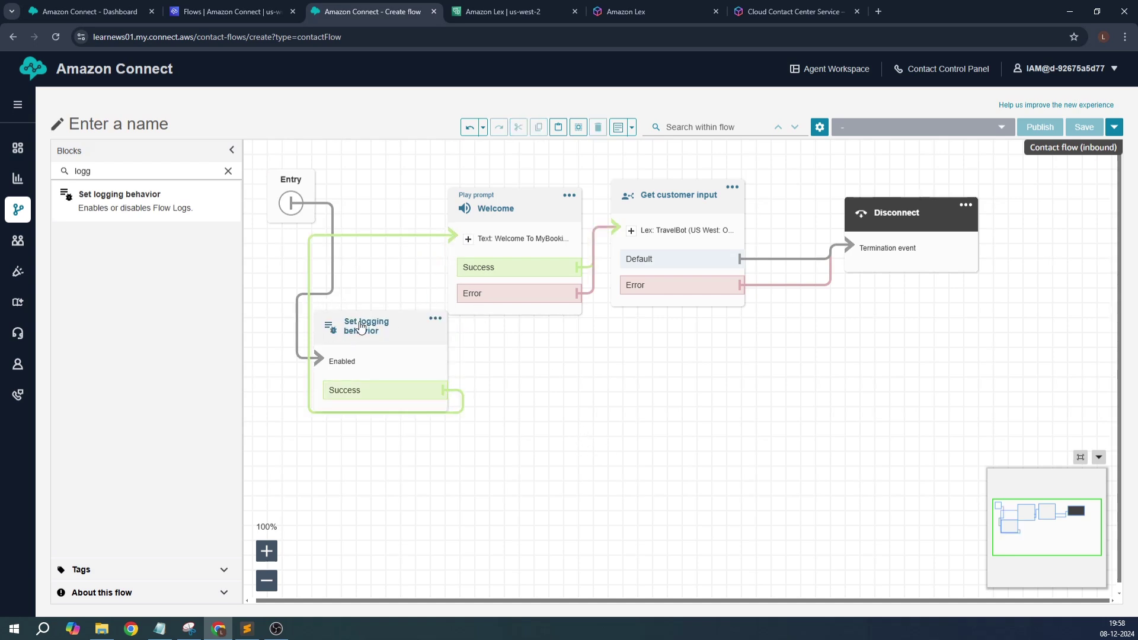
{"action": "left_click_drag", "start_coordinate": [358, 330], "coordinate": [313, 377]}
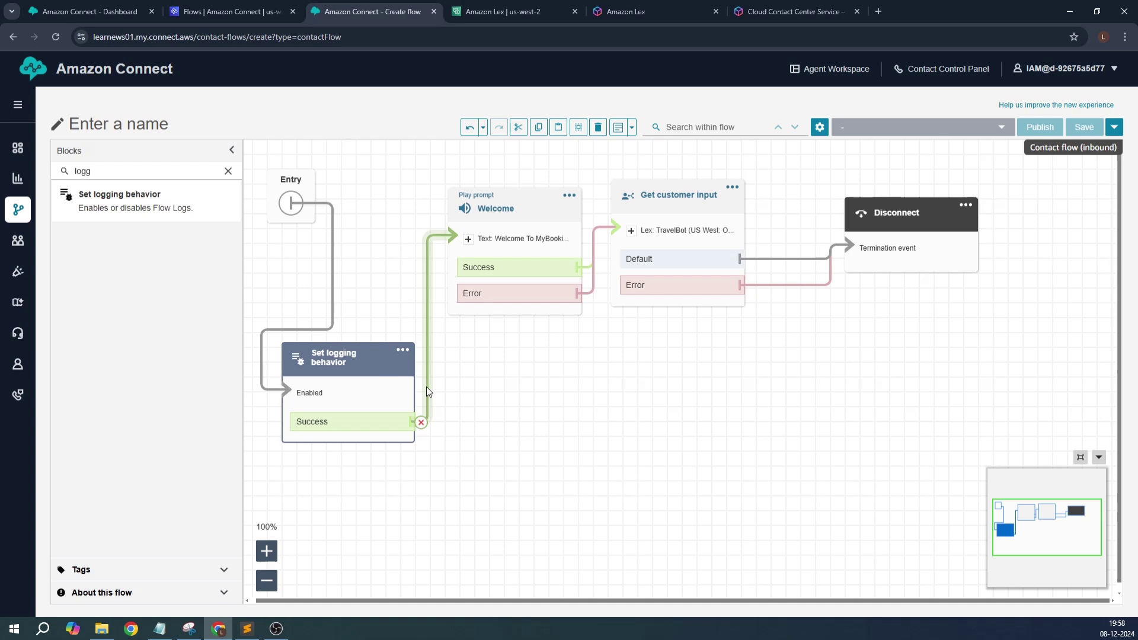
{"action": "left_click_drag", "start_coordinate": [121, 170], "coordinate": [62, 168]}
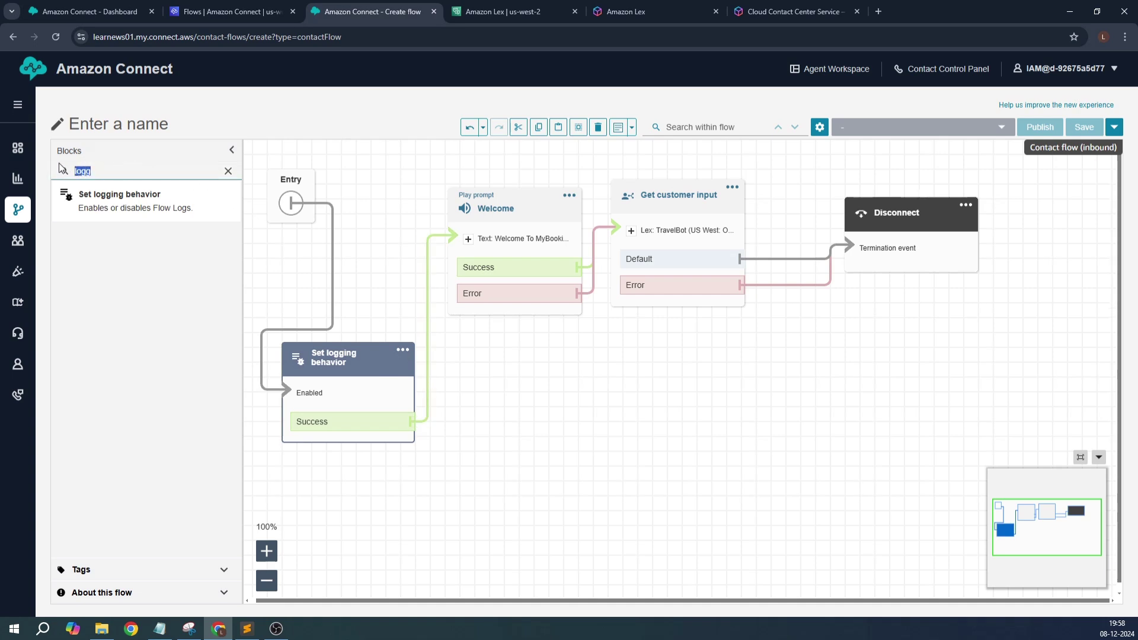
Step: Collapse the Blocks panel and name the flow MyBookingFlightFlow
{"action": "type", "text": "voice"}
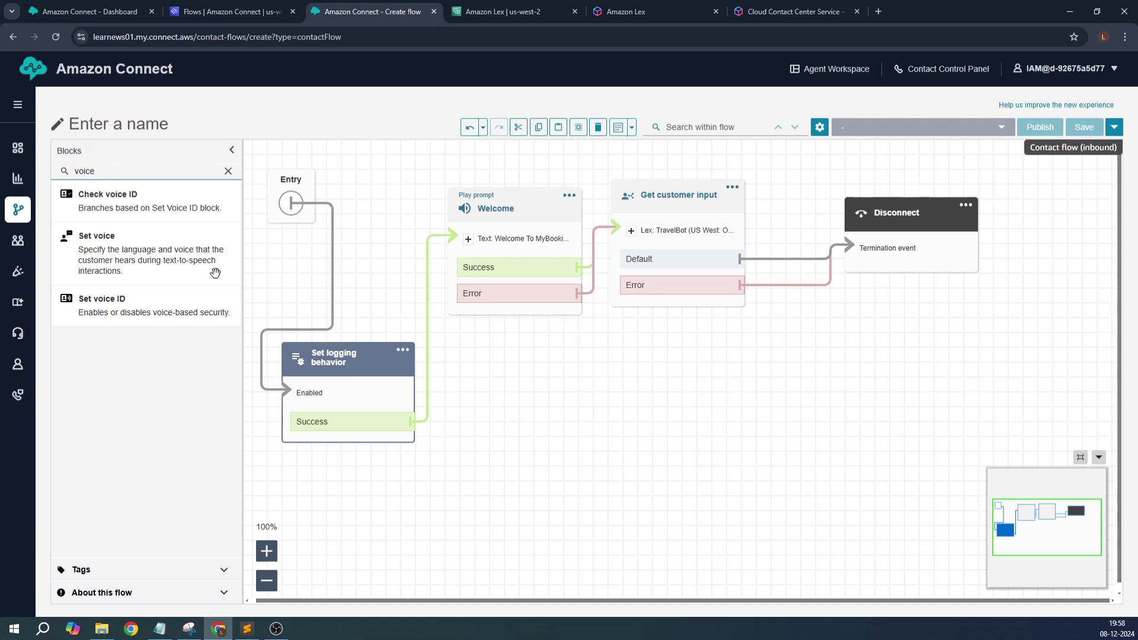
{"action": "left_click", "coordinate": [231, 153]}
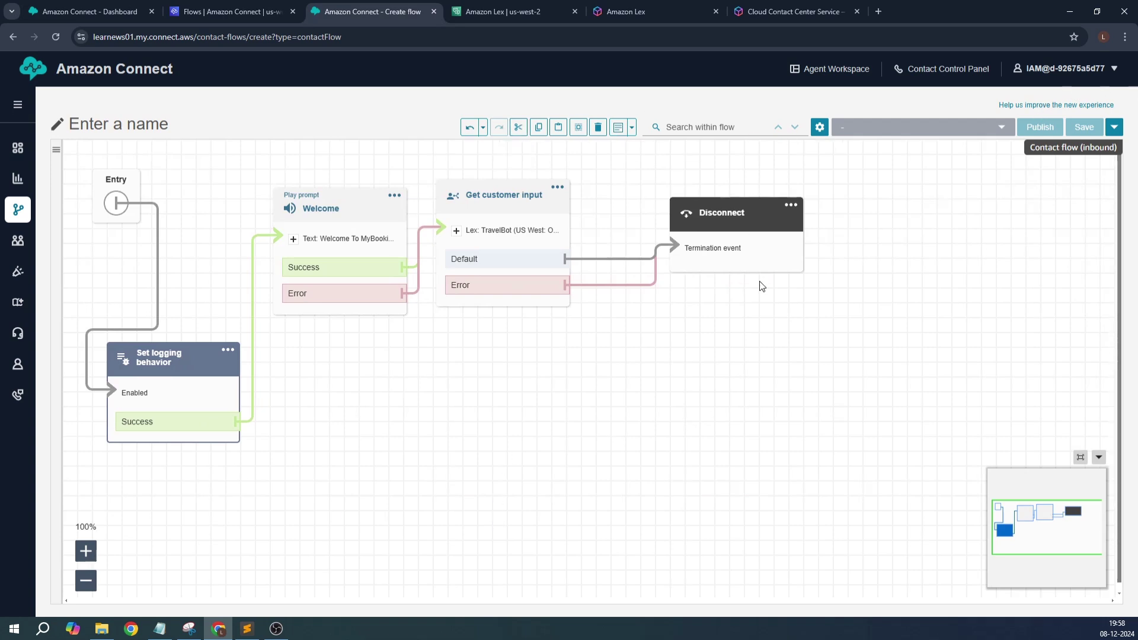
{"action": "left_click", "coordinate": [821, 353]}
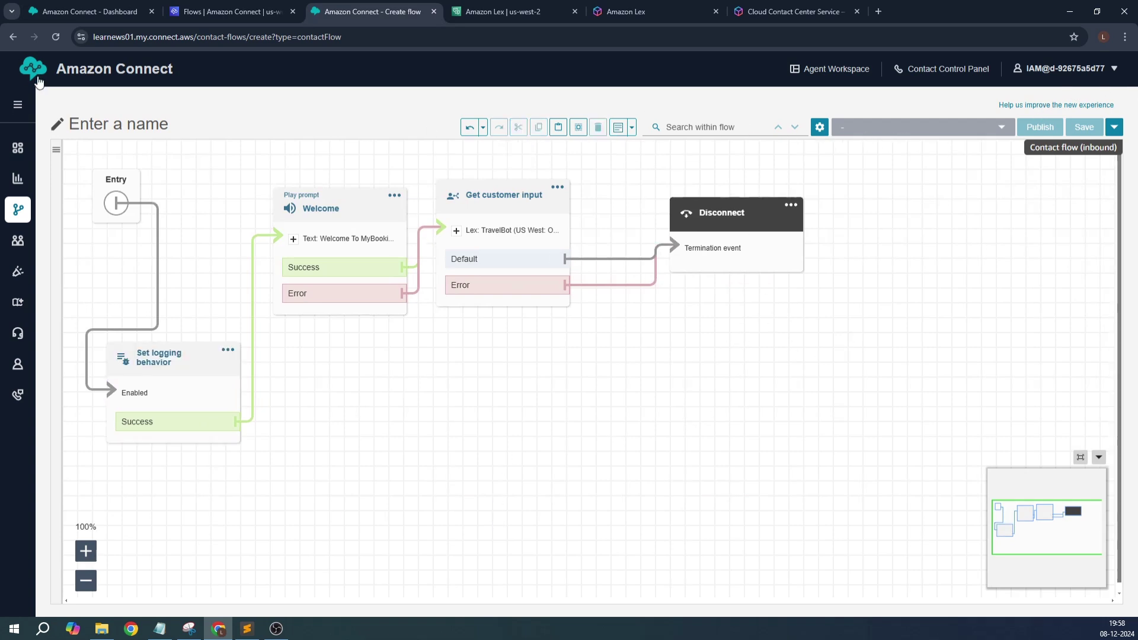
{"action": "left_click", "coordinate": [78, 125]}
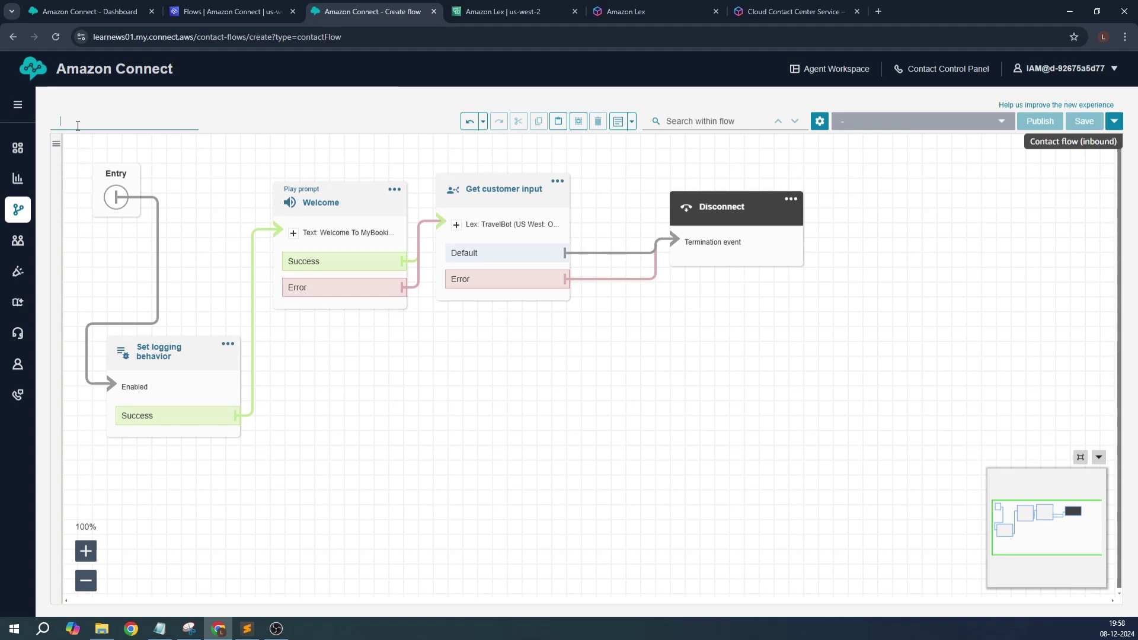
{"action": "type", "text": "MyBooki"}
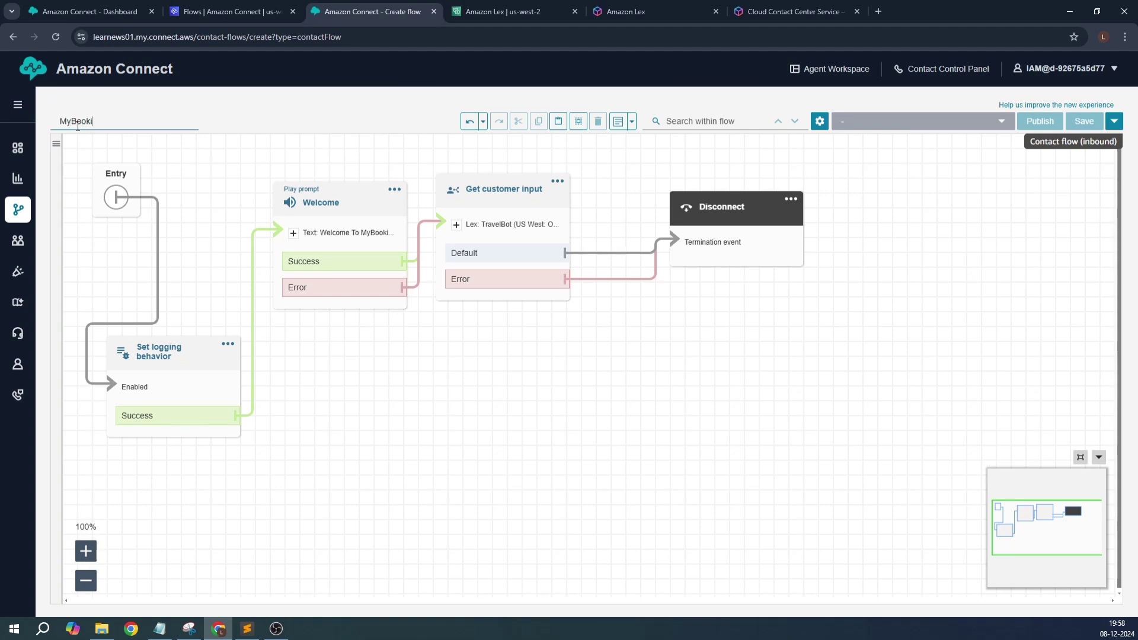
{"action": "type", "text": "ngFlightFlow"}
Step: Confirm the name MyBookingFlightFlow, then publish and save the flow
{"action": "left_click", "coordinate": [918, 127]}
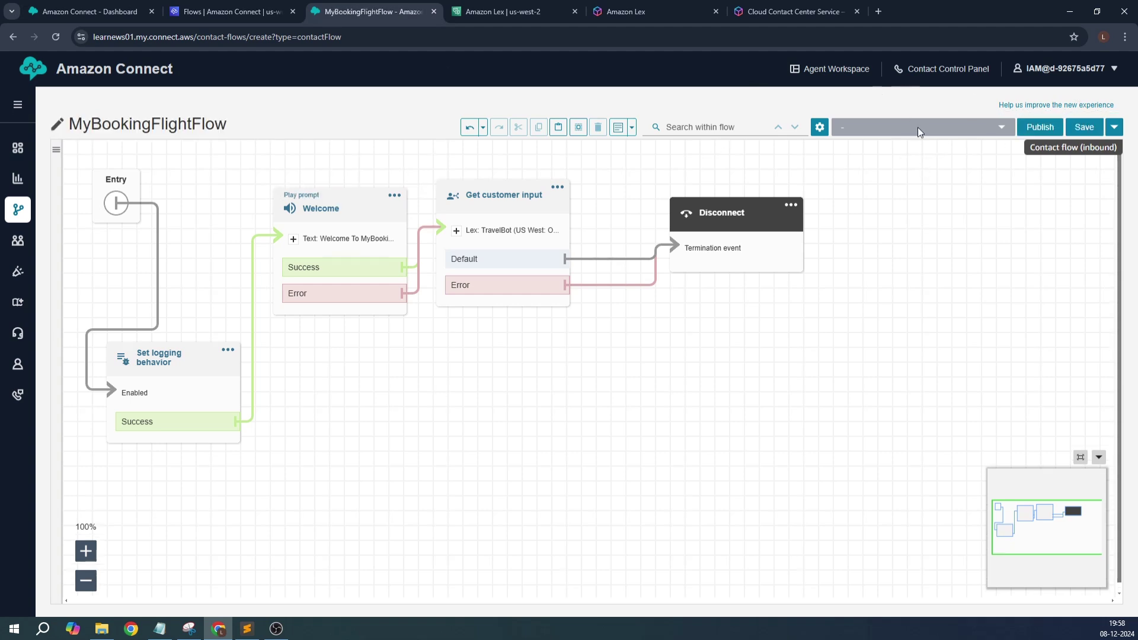
{"action": "left_click", "coordinate": [1040, 127]}
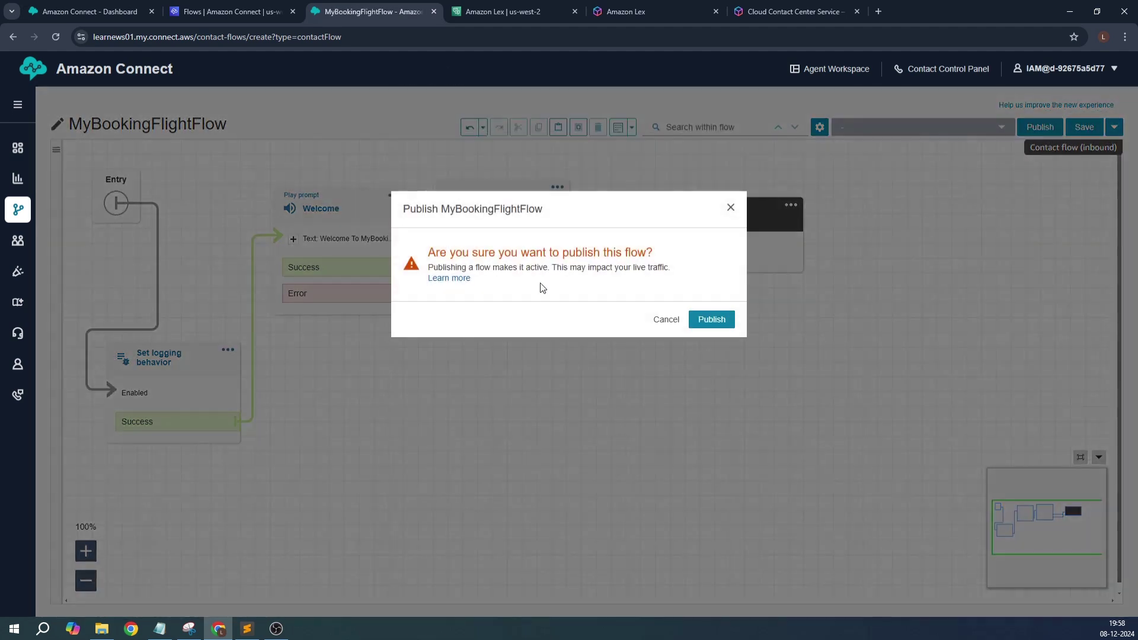
{"action": "left_click", "coordinate": [707, 320]}
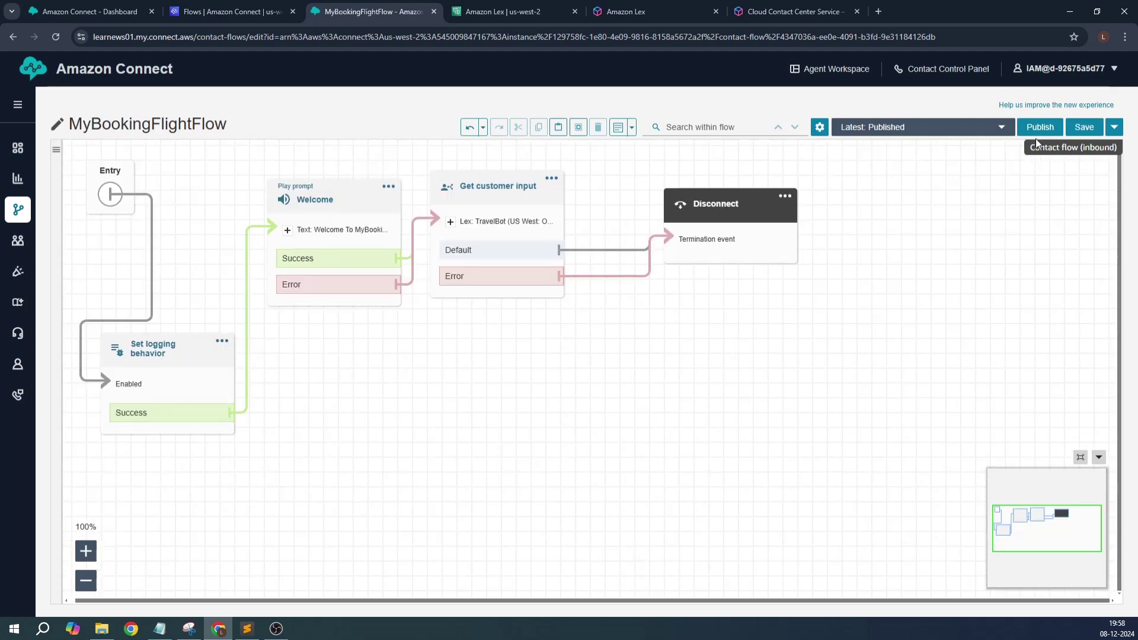
{"action": "left_click", "coordinate": [1085, 128]}
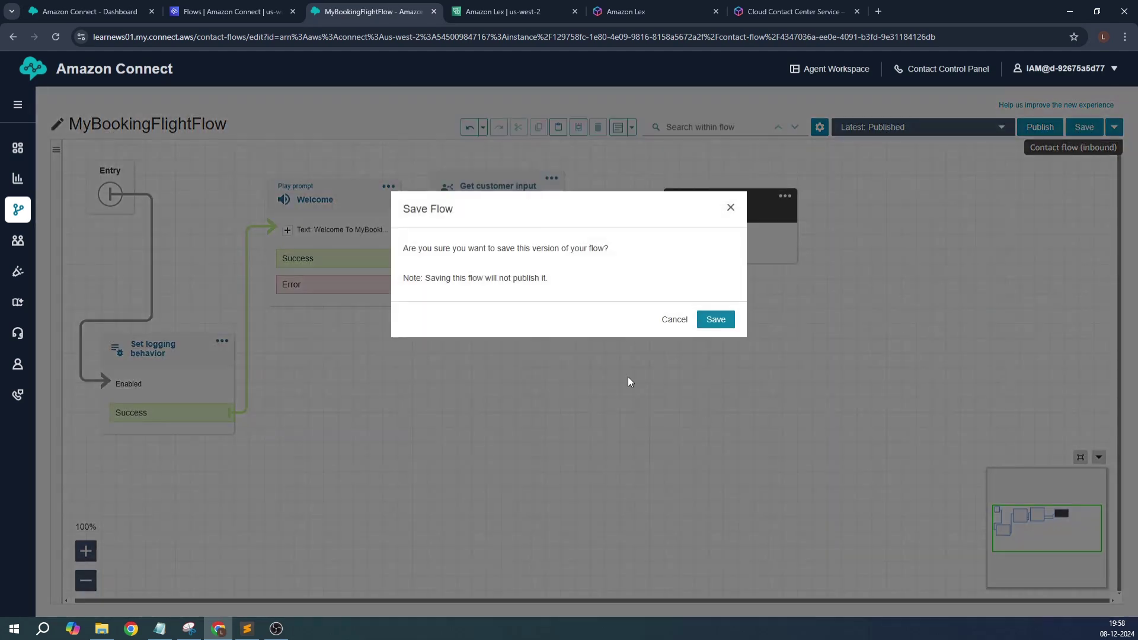
{"action": "left_click", "coordinate": [716, 319]}
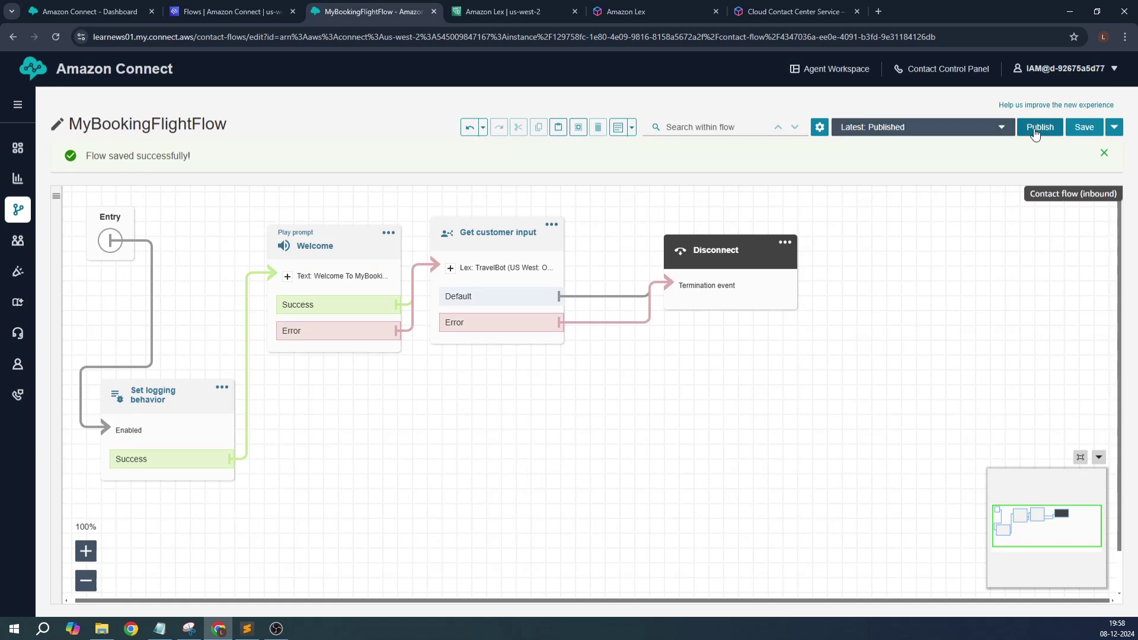
{"action": "left_click", "coordinate": [1105, 153]}
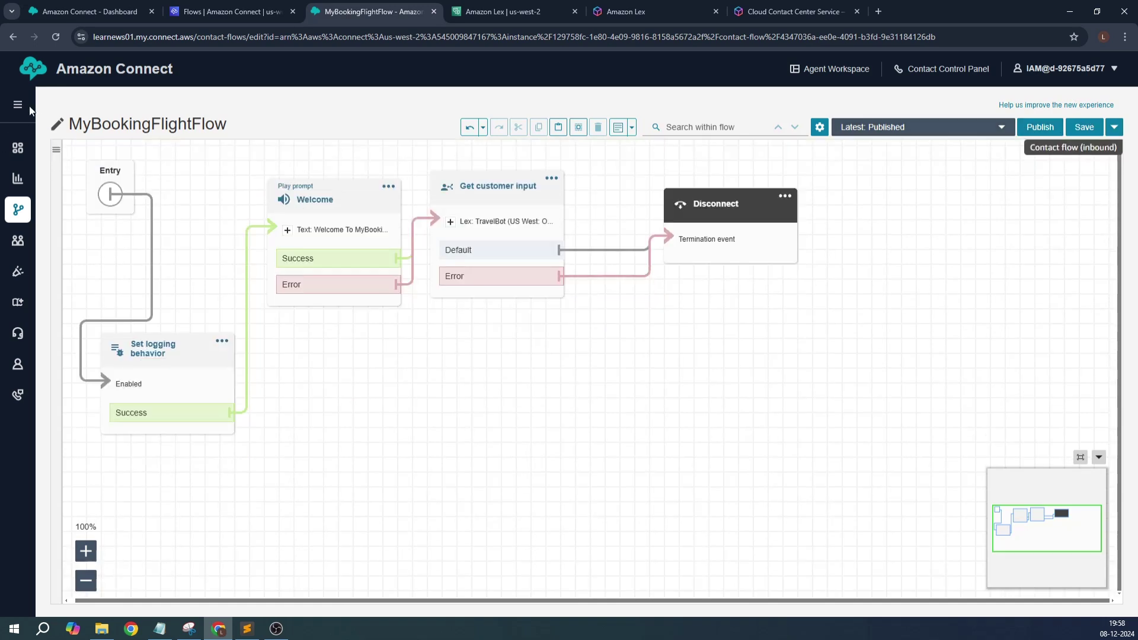
Step: Open the Home dashboard in a new browser tab from the sidebar
{"action": "left_click", "coordinate": [18, 104]}
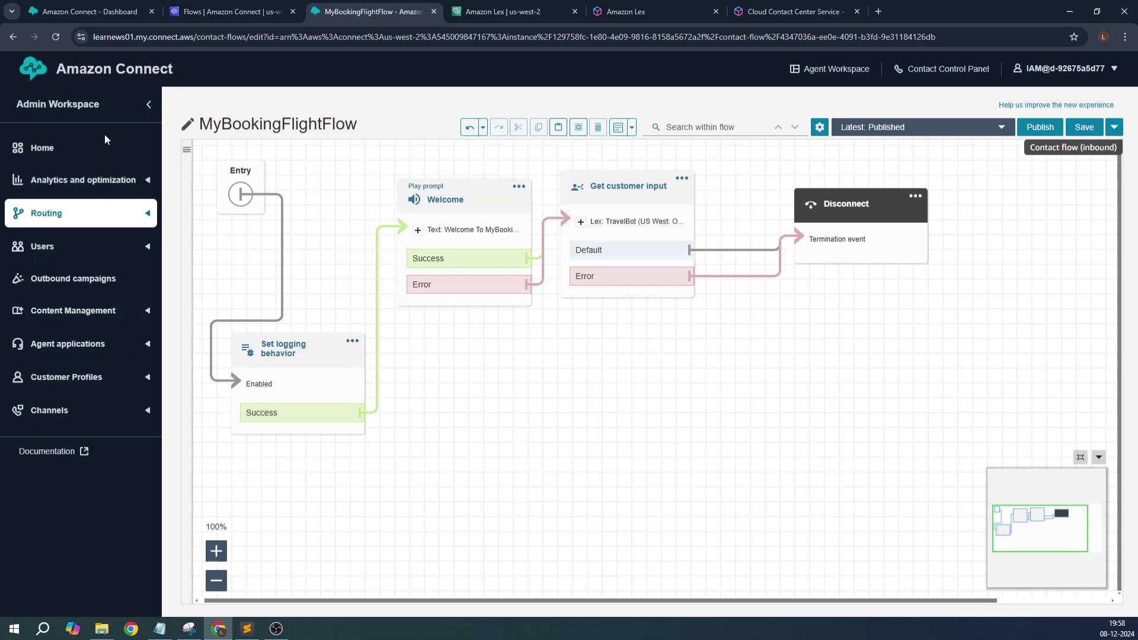
{"action": "right_click", "coordinate": [51, 144]}
{"action": "left_click", "coordinate": [116, 154]}
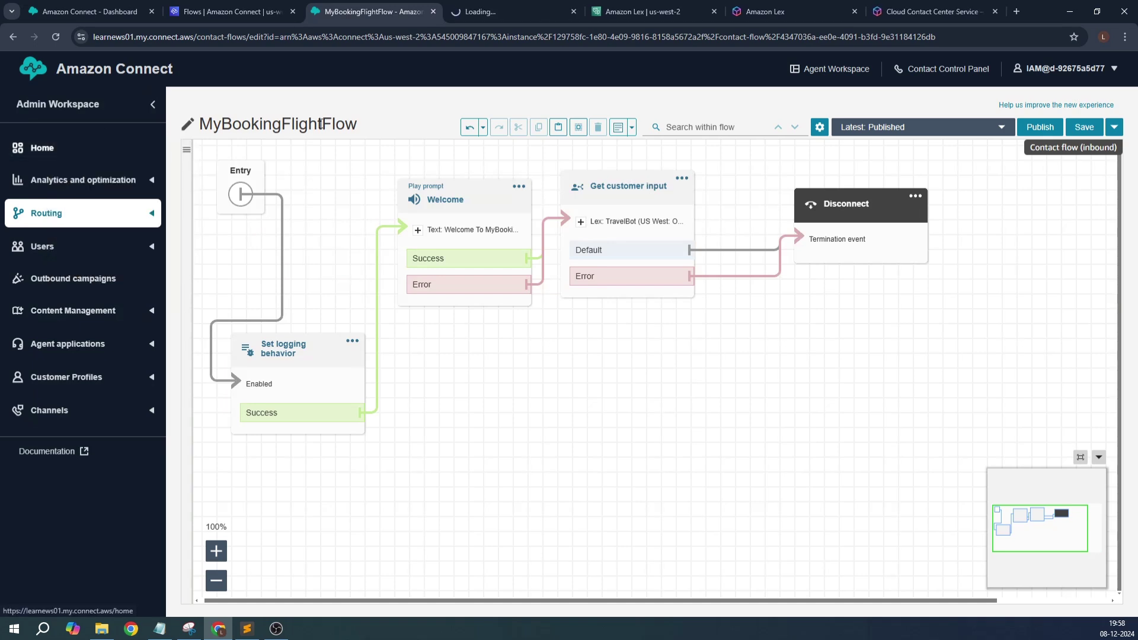
Step: Go to the Test Chat page from the new Home tab
{"action": "left_click", "coordinate": [519, 14]}
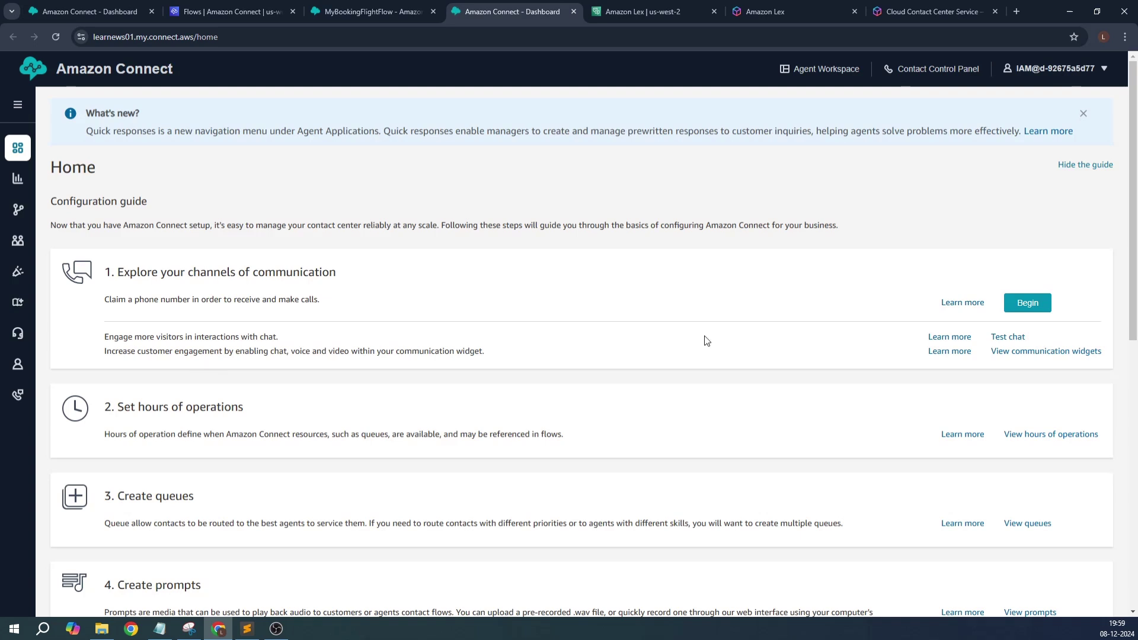
{"action": "left_click", "coordinate": [1009, 338]}
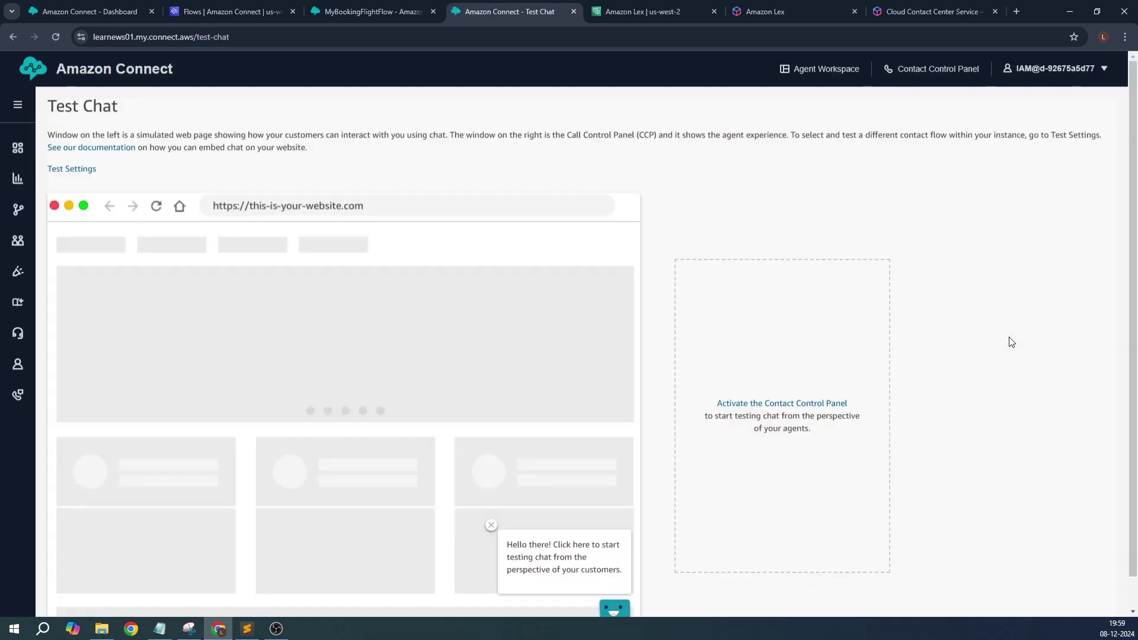
{"action": "left_click", "coordinate": [491, 525]}
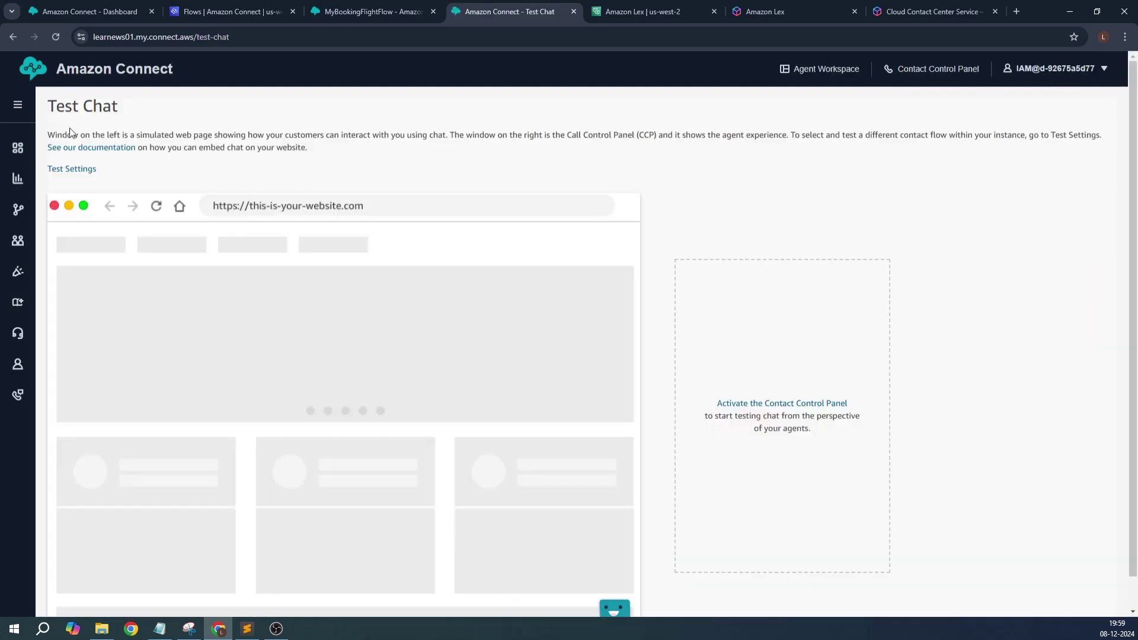
Step: Set the test chat's contact flow to MyBookingFlightFlow, run the chat, and close it
{"action": "left_click", "coordinate": [66, 171]}
{"action": "left_click", "coordinate": [520, 202]}
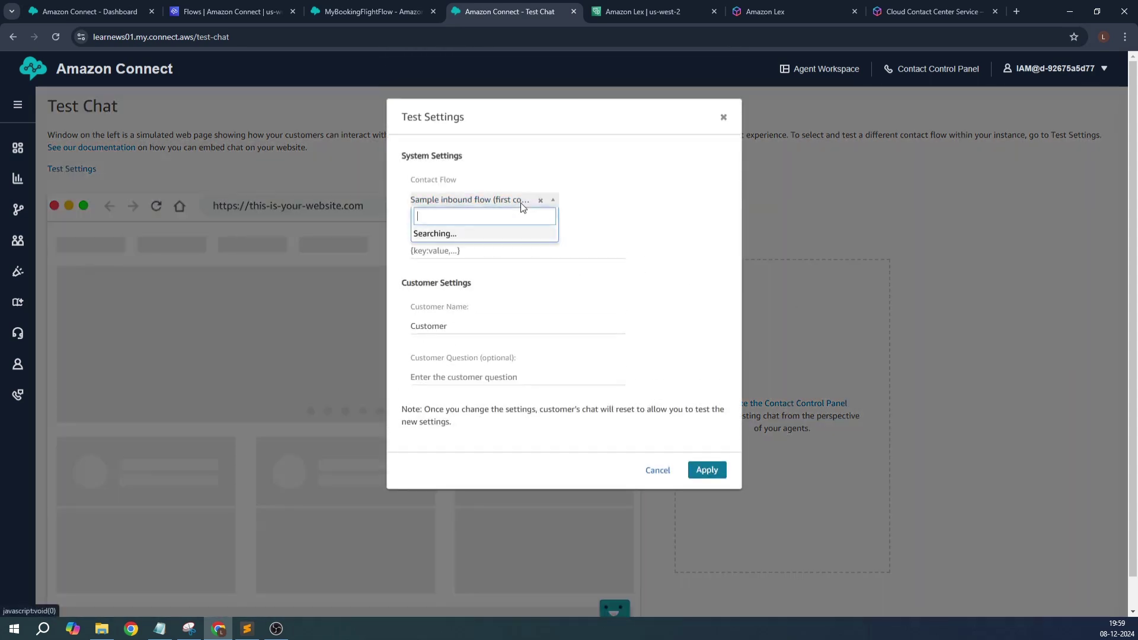
{"action": "scroll", "coordinate": [479, 304], "scroll_direction": "down", "scroll_amount": 3}
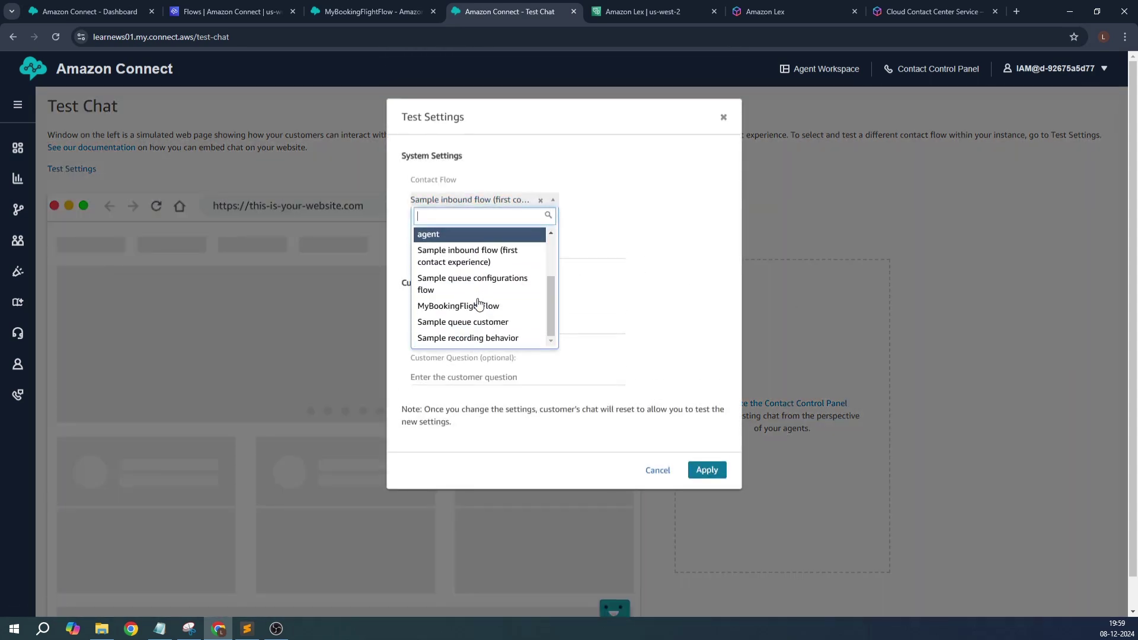
{"action": "left_click", "coordinate": [479, 306]}
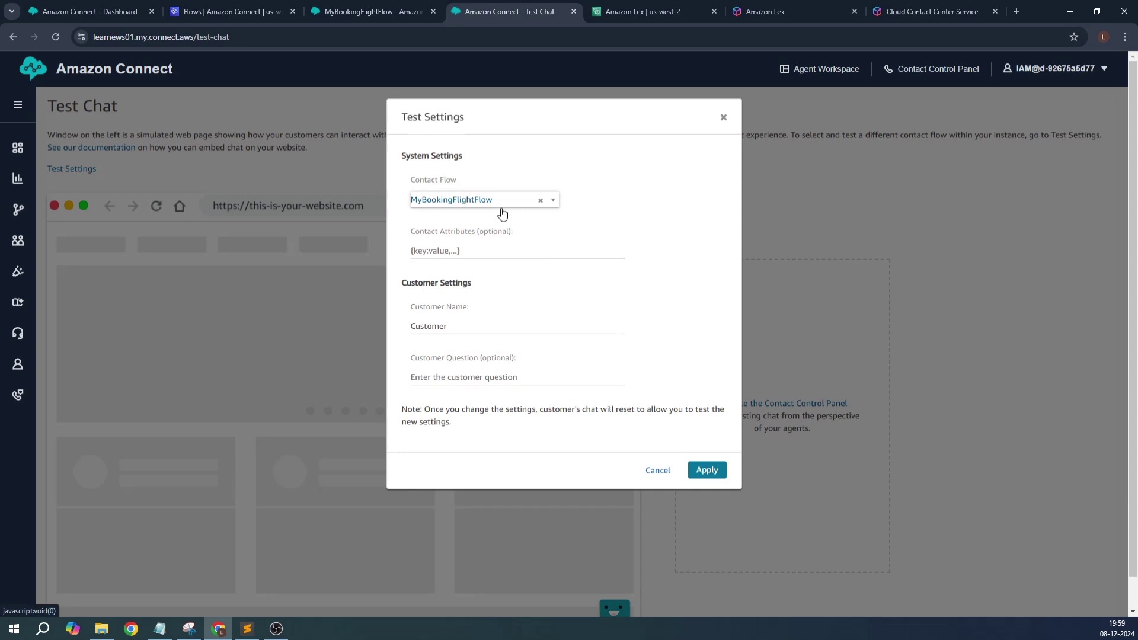
{"action": "left_click", "coordinate": [711, 473]}
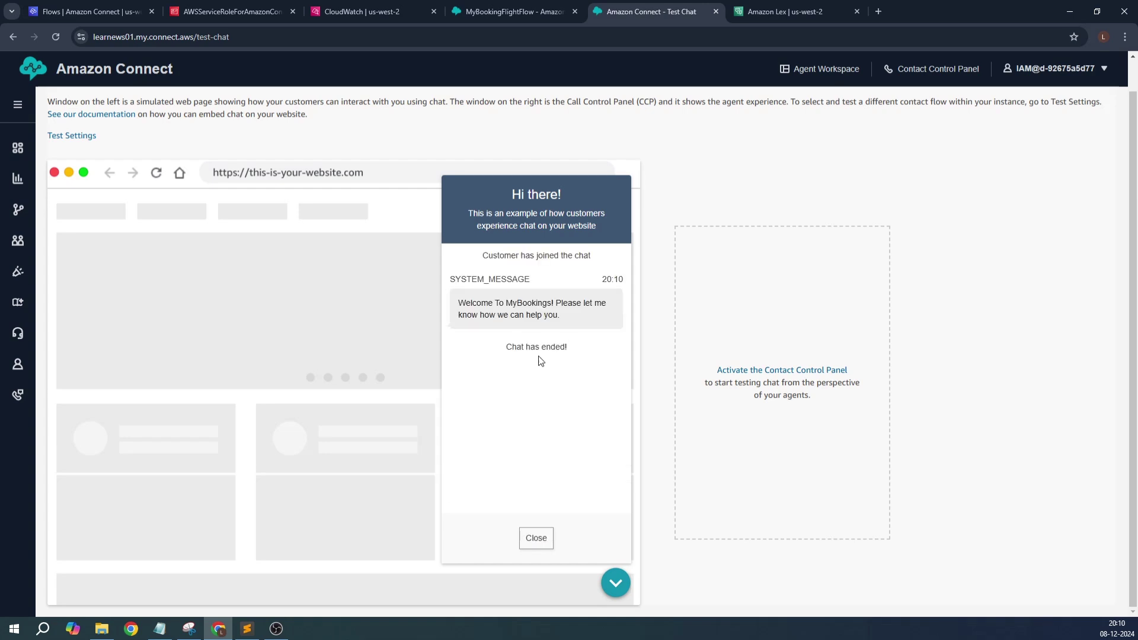
{"action": "left_click", "coordinate": [536, 539]}
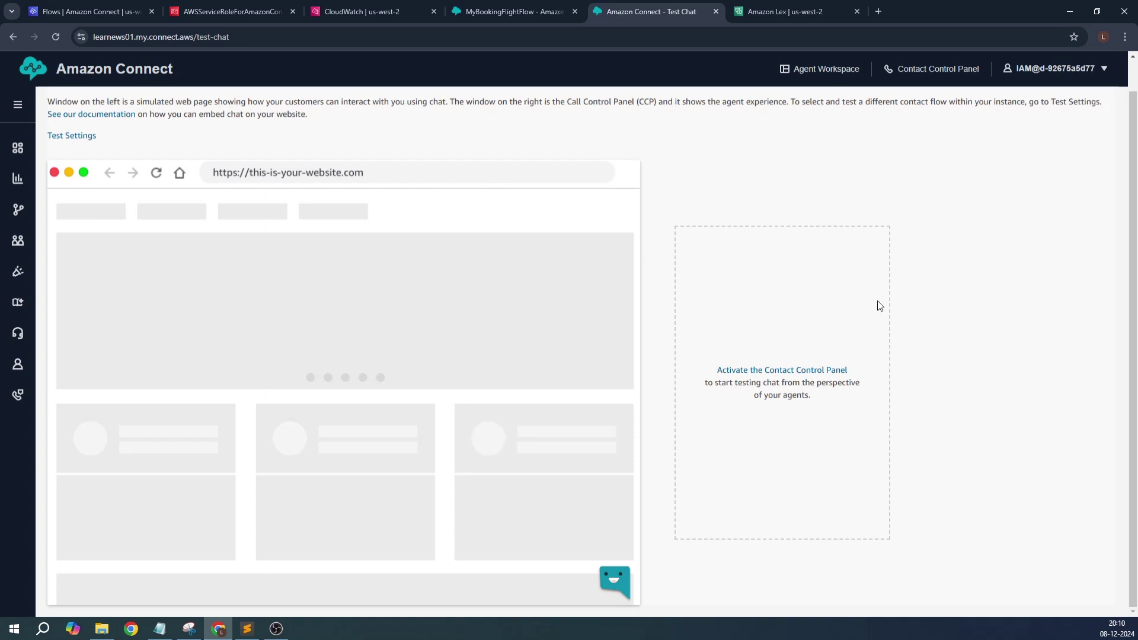
Step: In Amazon Lex, review TravelBot's versions and aliases: Book on Version 1, TestBotAlias on Draft
{"action": "left_click", "coordinate": [796, 13]}
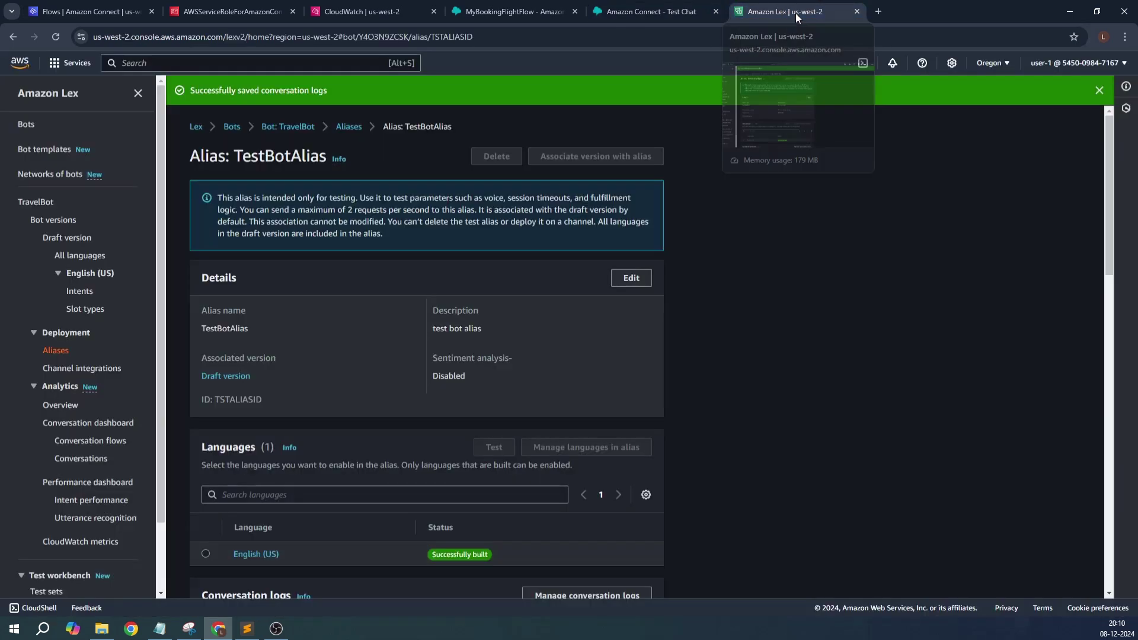
{"action": "left_click", "coordinate": [64, 352]}
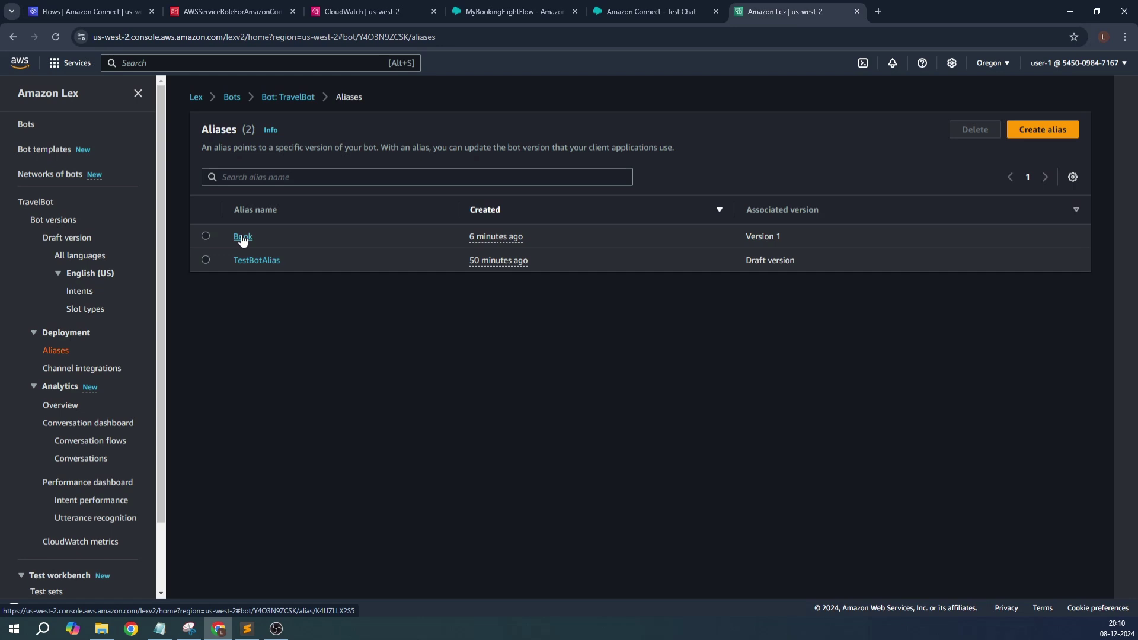
{"action": "left_click", "coordinate": [62, 239]}
{"action": "left_click", "coordinate": [55, 221]}
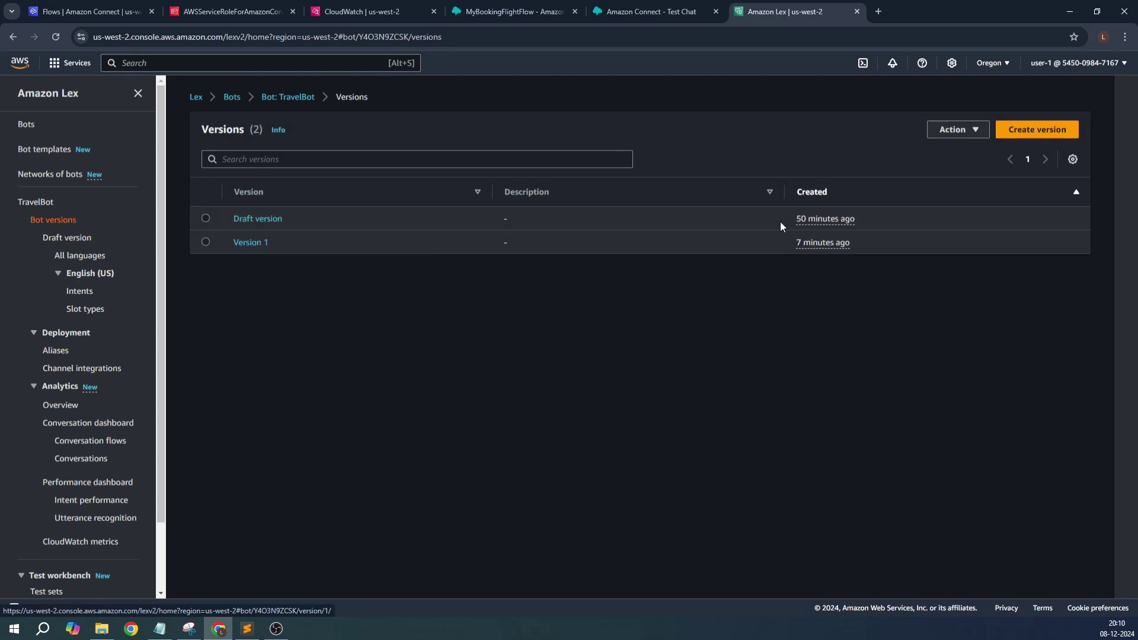
{"action": "left_click", "coordinate": [250, 219]}
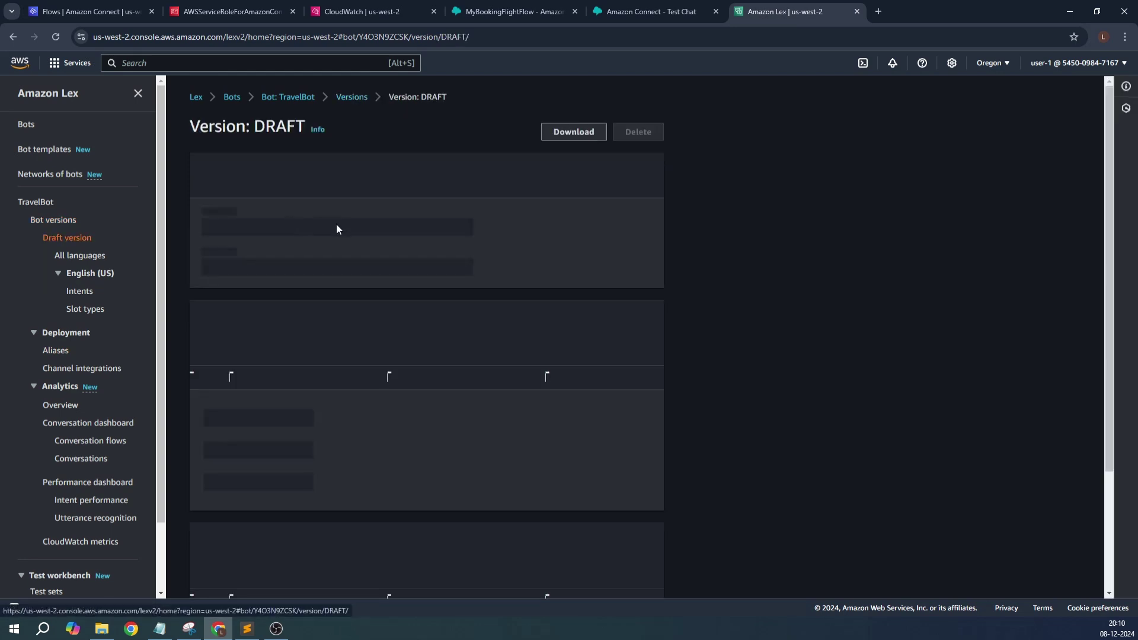
{"action": "left_click", "coordinate": [345, 98]}
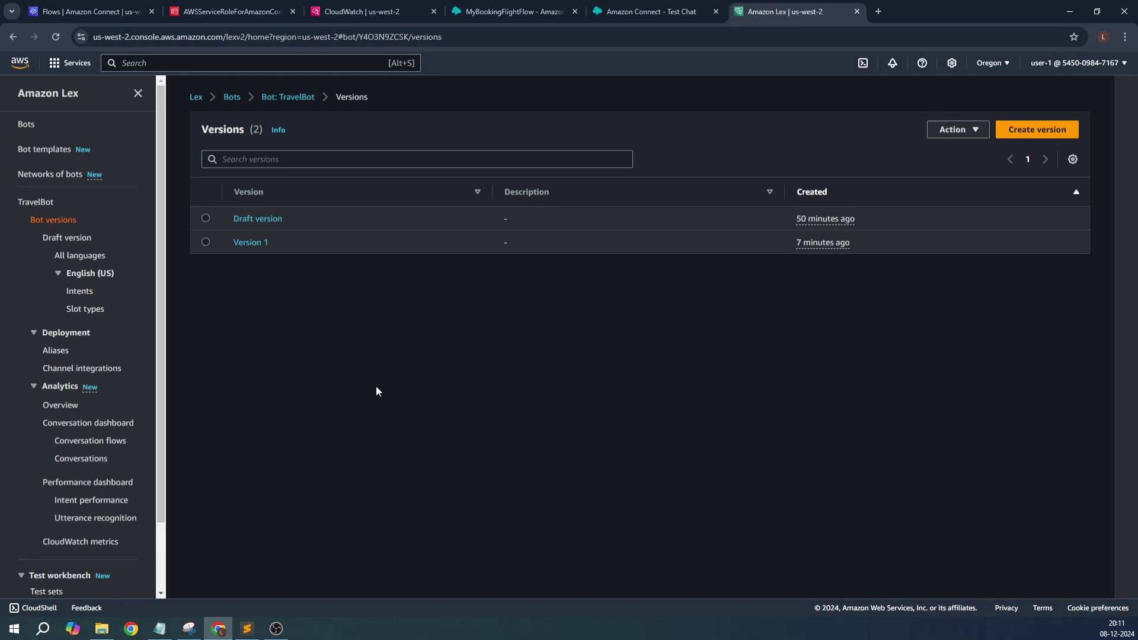
{"action": "left_click", "coordinate": [56, 351]}
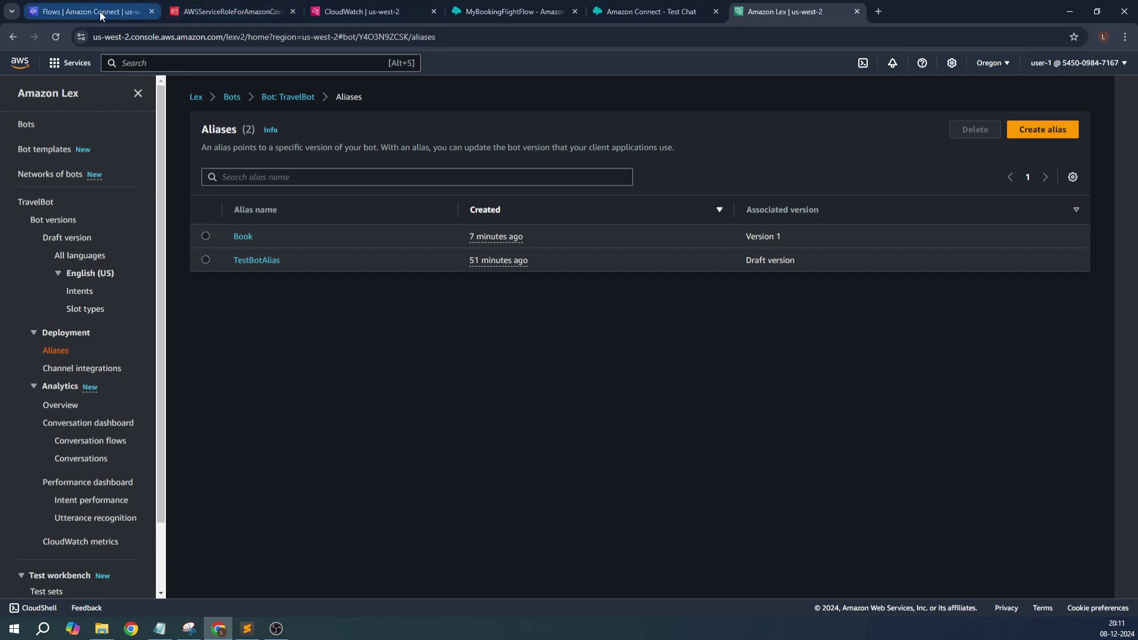
Step: Open the Get customer input settings and switch its prompt to text-to-speech or chat text
{"action": "left_click", "coordinate": [511, 11]}
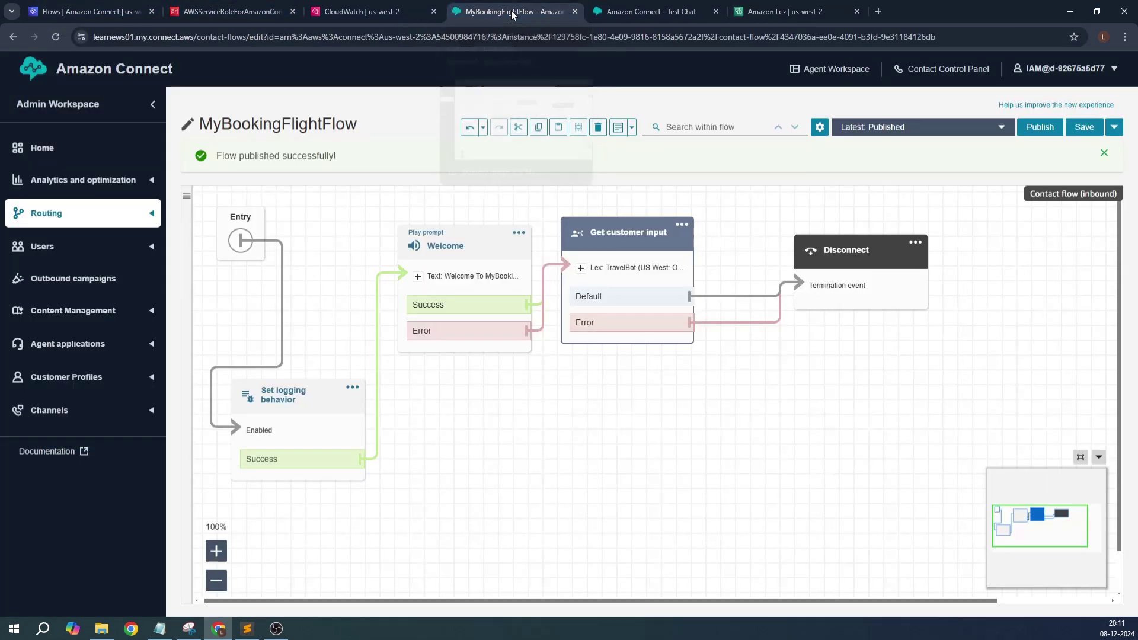
{"action": "left_click", "coordinate": [681, 226]}
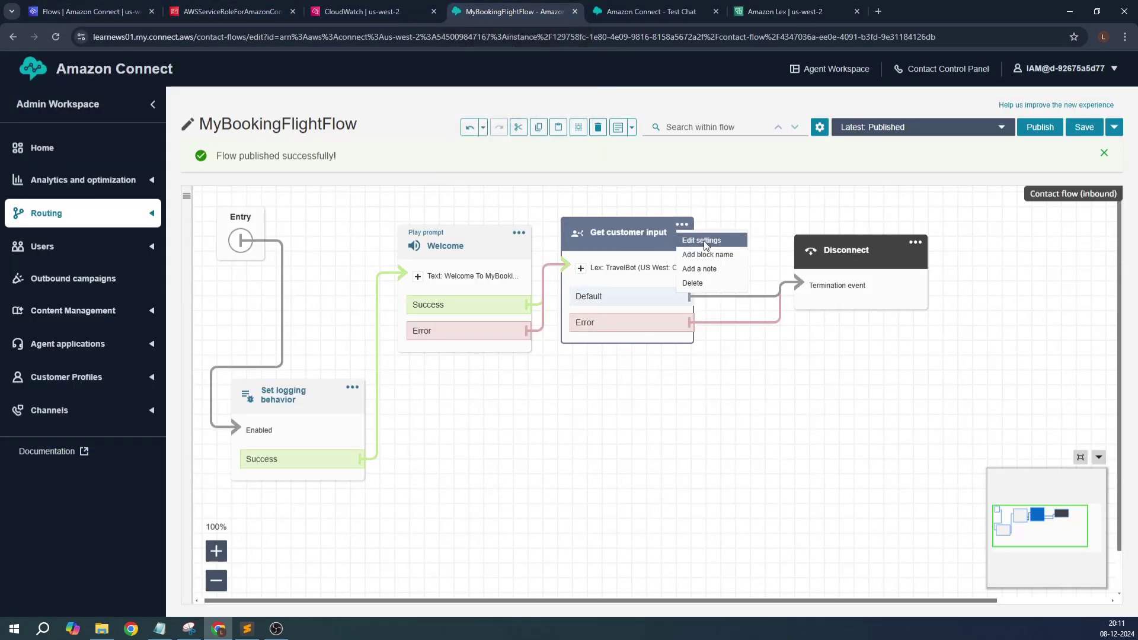
{"action": "left_click", "coordinate": [701, 241]}
{"action": "scroll", "coordinate": [885, 385], "scroll_direction": "down", "scroll_amount": 5}
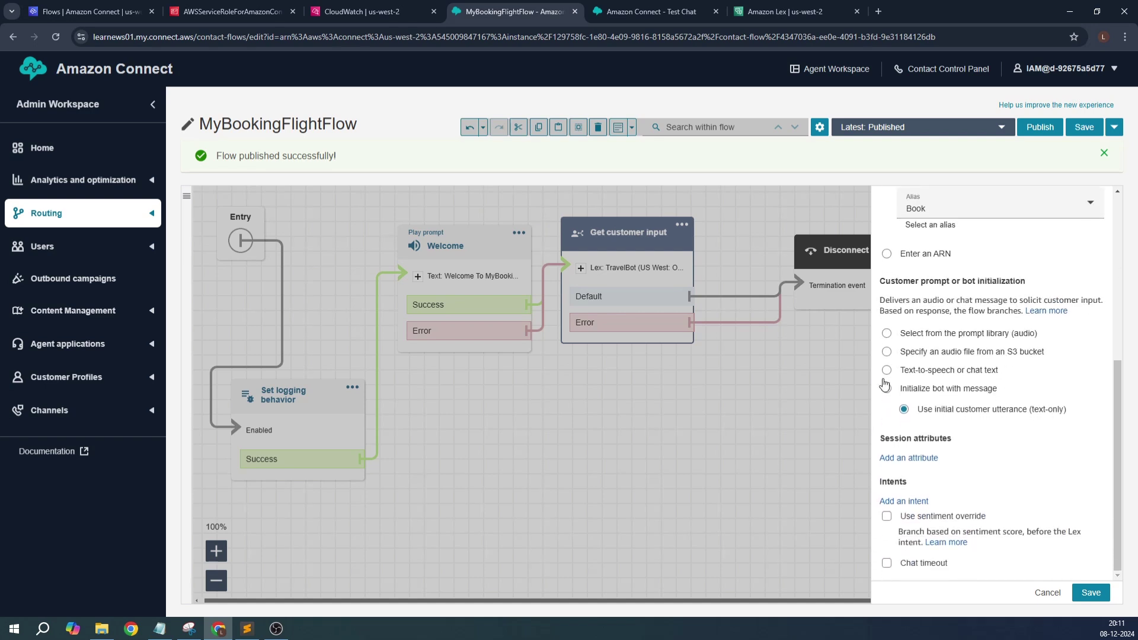
{"action": "left_click", "coordinate": [886, 387]}
{"action": "left_click", "coordinate": [908, 373]}
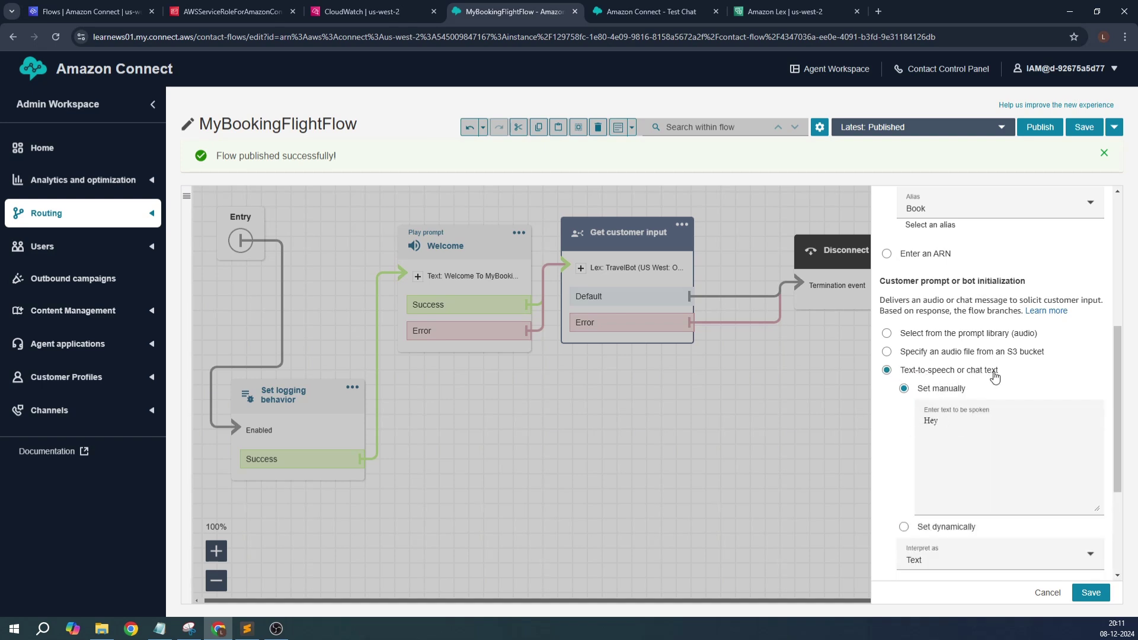
Step: Replace the 'Hey' prompt with 'Please let me know how I can help you today.'
{"action": "left_click_drag", "start_coordinate": [956, 421], "coordinate": [911, 427]}
{"action": "key", "text": "BackSpace"}
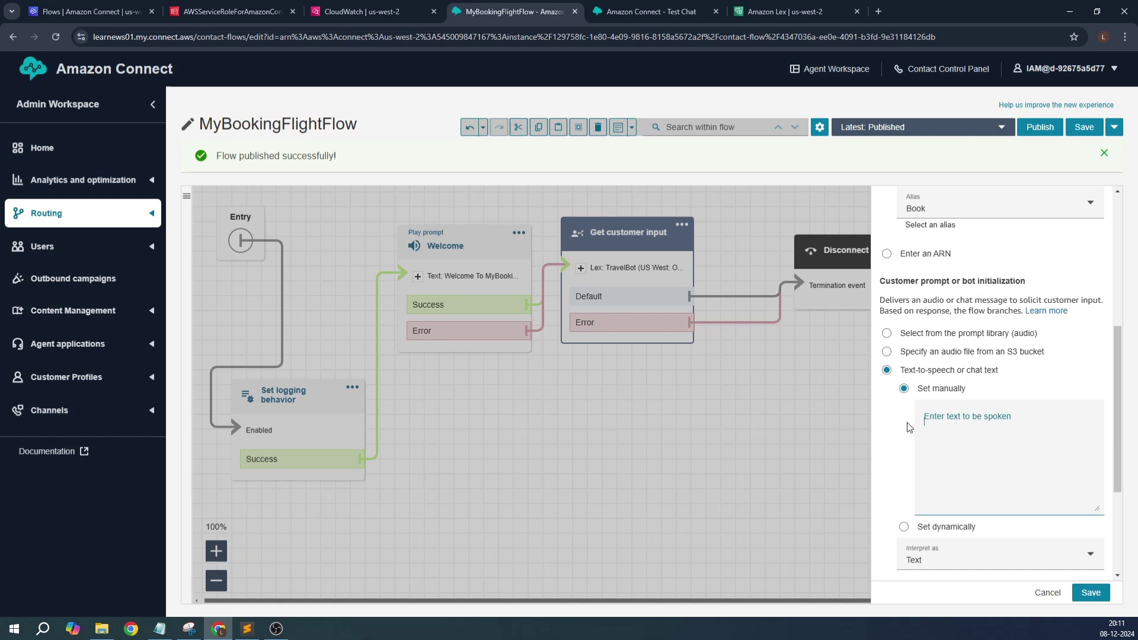
{"action": "type", "text": "I hope y"}
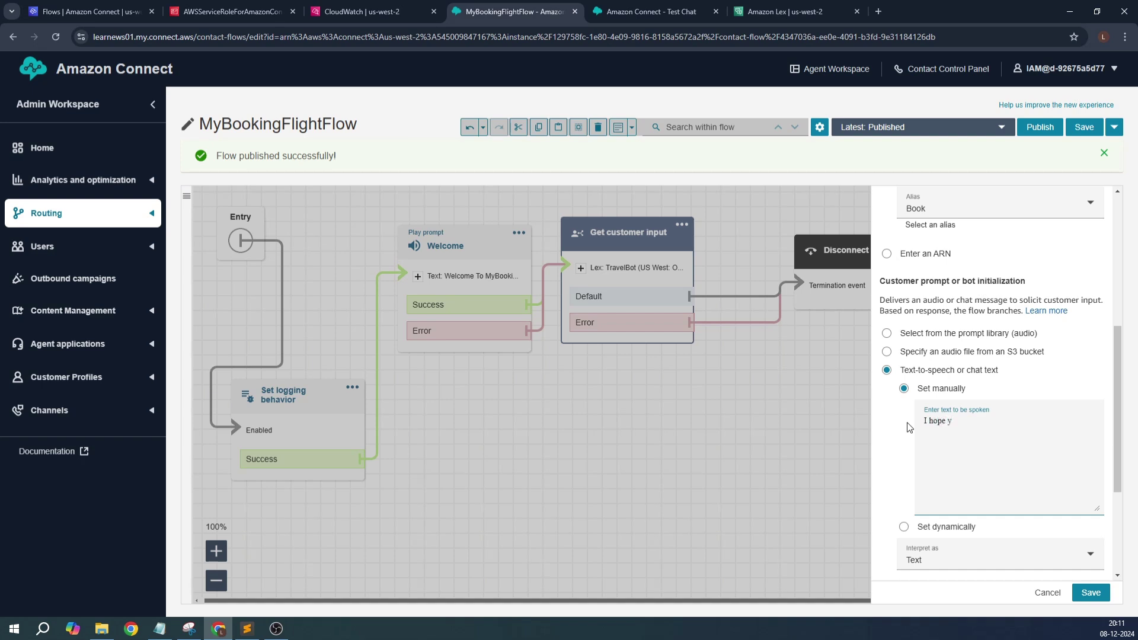
{"action": "key", "text": "ctrl+a"}
{"action": "key", "text": "BackSpace"}
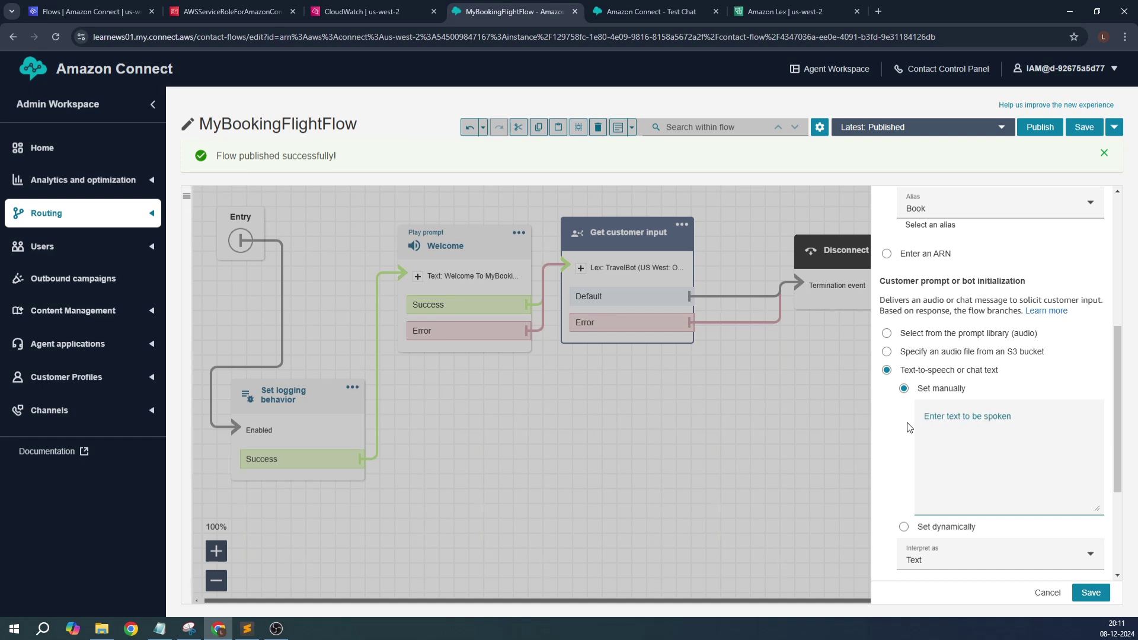
{"action": "type", "text": "Ple"}
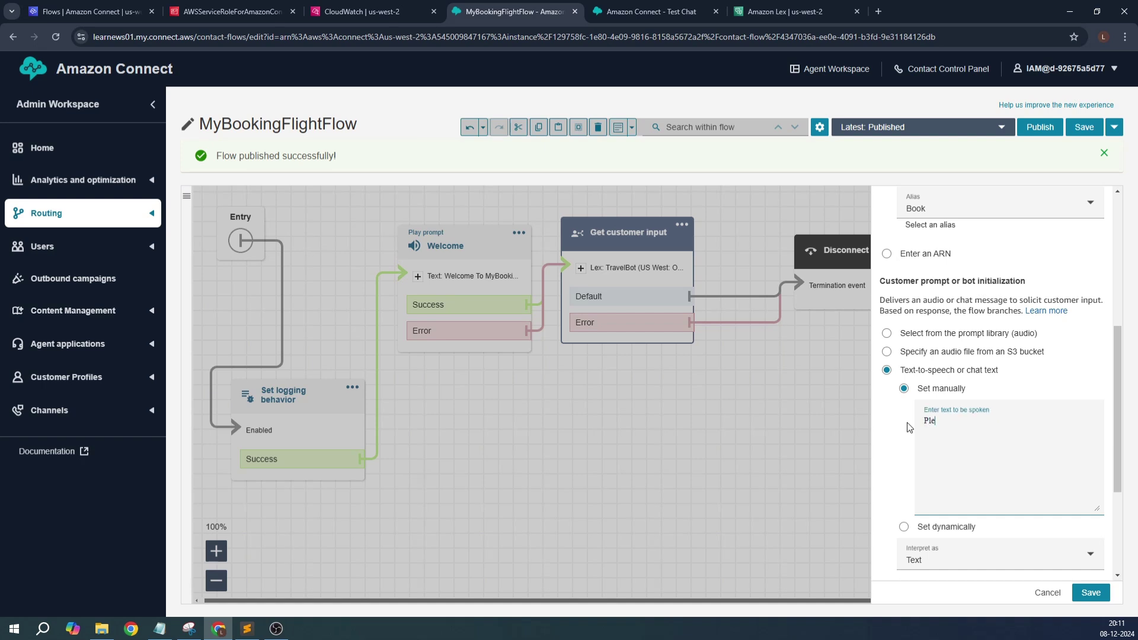
{"action": "type", "text": "ase let us"}
{"action": "type", "text": " know"}
{"action": "key", "text": "BackSpace"}
{"action": "key", "text": "BackSpace"}
{"action": "key", "text": "BackSpace"}
{"action": "key", "text": "BackSpace"}
{"action": "key", "text": "BackSpace"}
{"action": "key", "text": "BackSpace"}
{"action": "key", "text": "BackSpace"}
{"action": "key", "text": "BackSpace"}
{"action": "type", "text": "me"}
{"action": "key", "text": "BackSpace"}
{"action": "type", "text": "me know how I can help"}
{"action": "type", "text": " u"}
{"action": "key", "text": "BackSpace"}
{"action": "type", "text": "you today"}
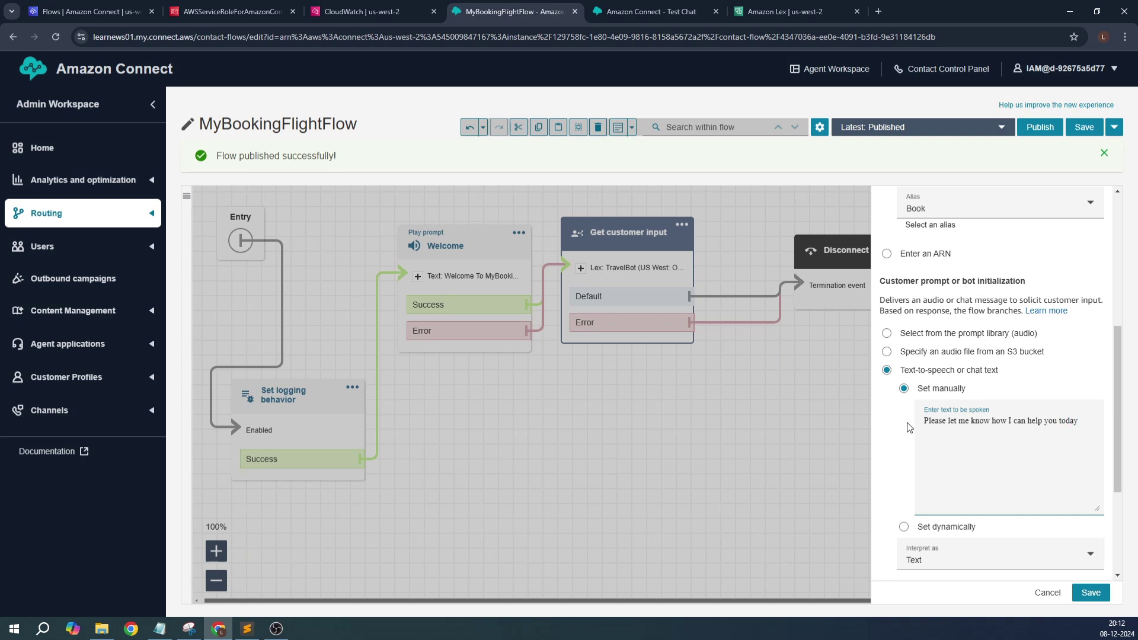
{"action": "type", "text": "."}
{"action": "scroll", "coordinate": [910, 427], "scroll_direction": "down", "scroll_amount": 5}
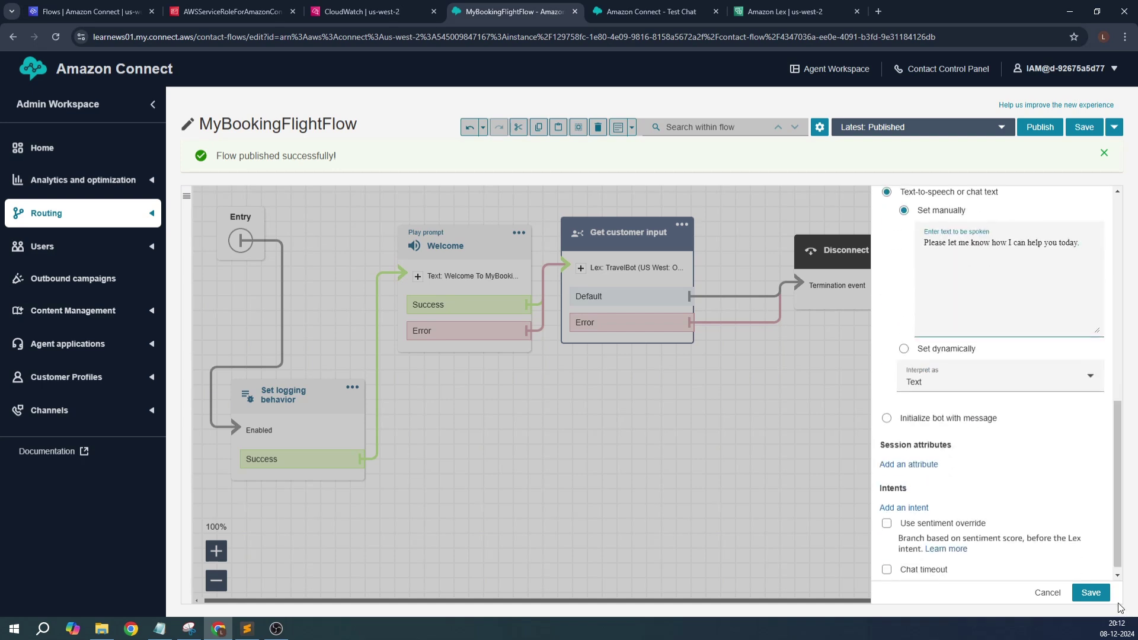
Step: Save the block, then trim the Welcome prompt to just 'Welcome To MyBookings'
{"action": "left_click", "coordinate": [1091, 592]}
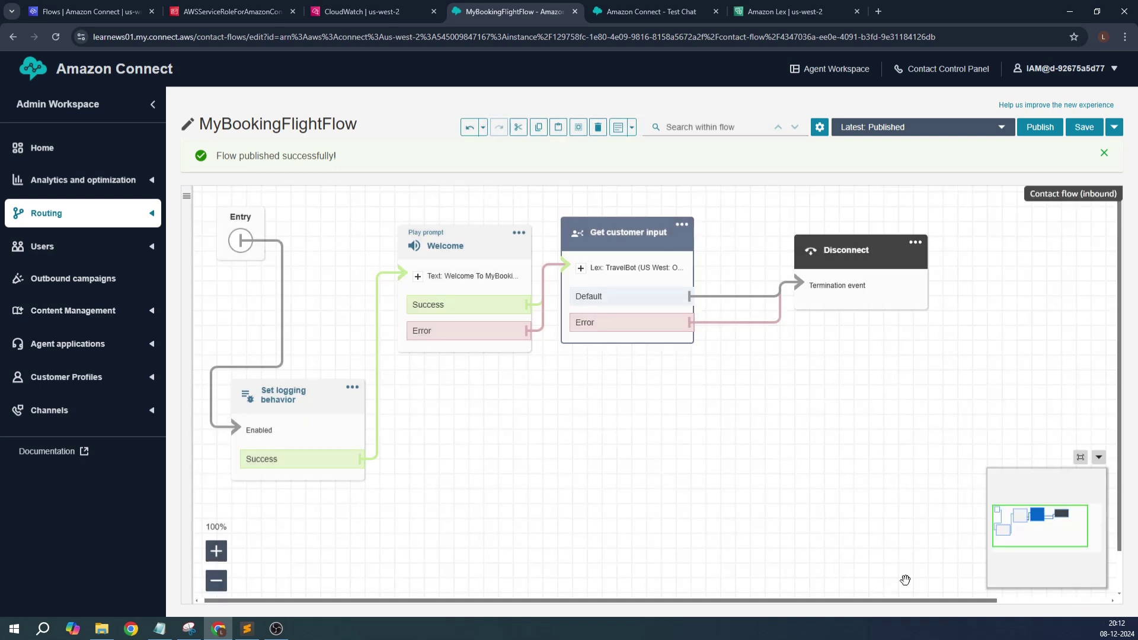
{"action": "left_click", "coordinate": [519, 232]}
{"action": "left_click", "coordinate": [548, 252]}
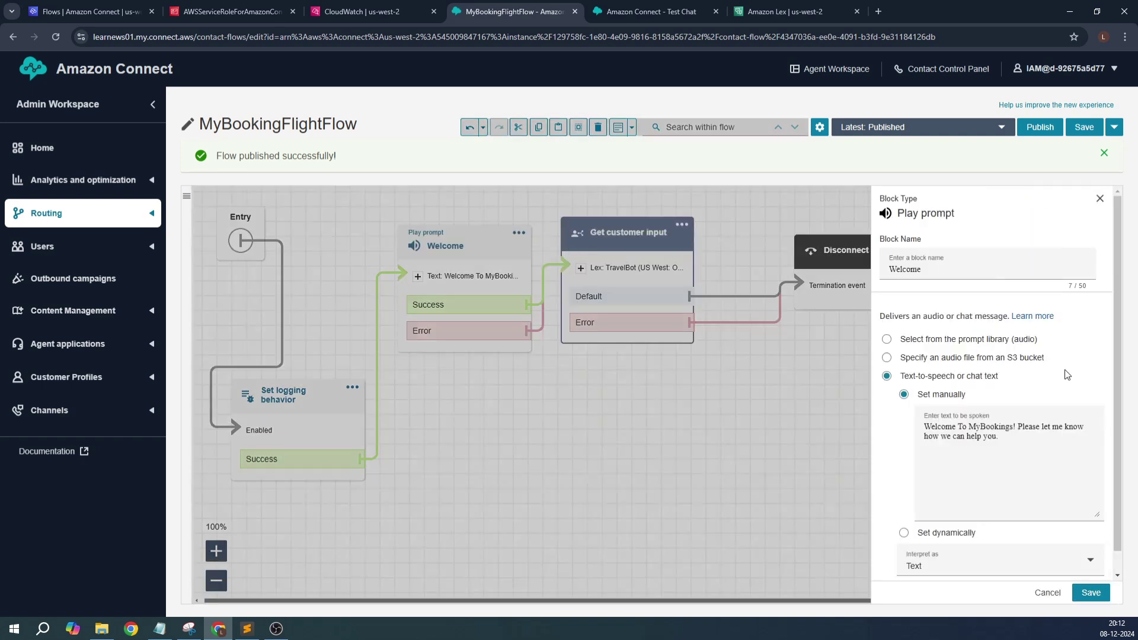
{"action": "left_click_drag", "start_coordinate": [1018, 427], "coordinate": [1024, 452]}
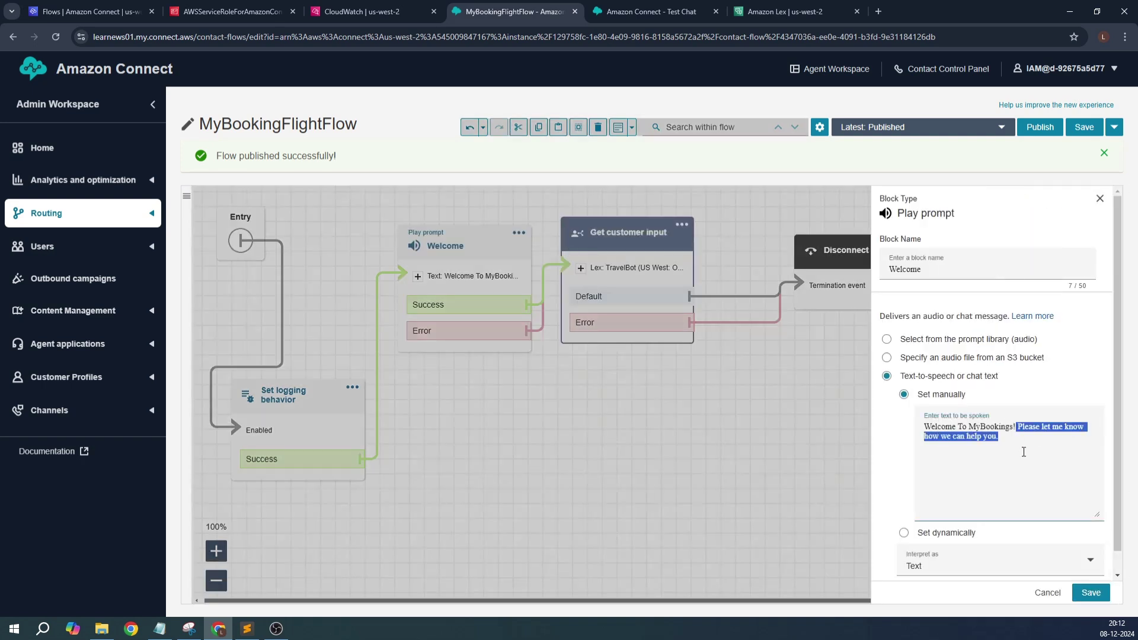
{"action": "key", "text": "BackSpace"}
{"action": "key", "text": "BackSpace"}
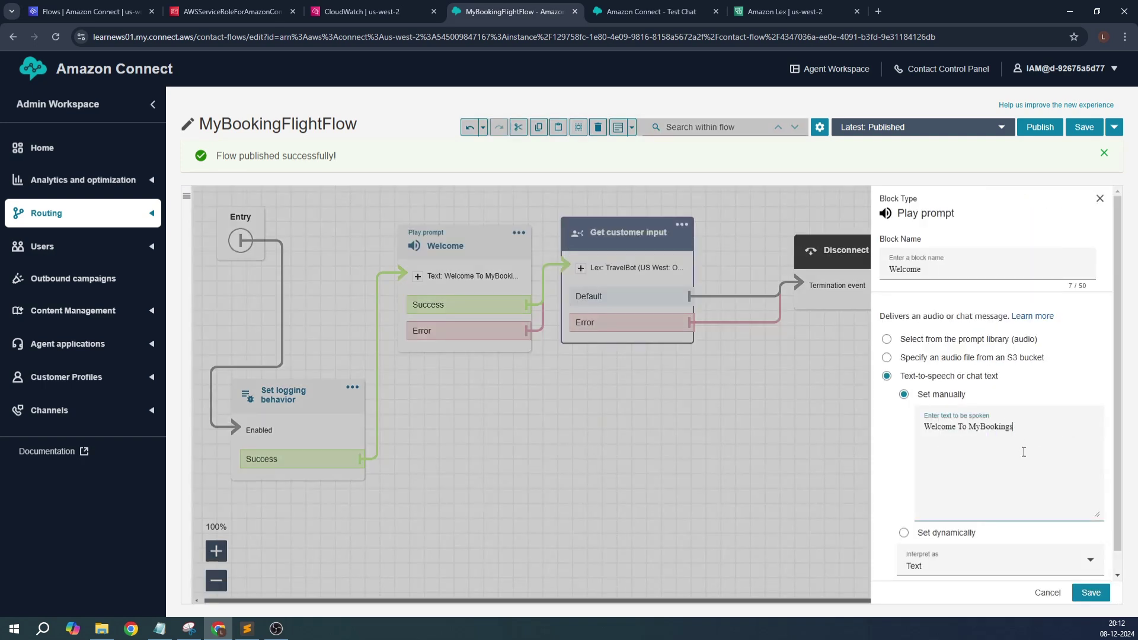
{"action": "left_click", "coordinate": [1091, 593]}
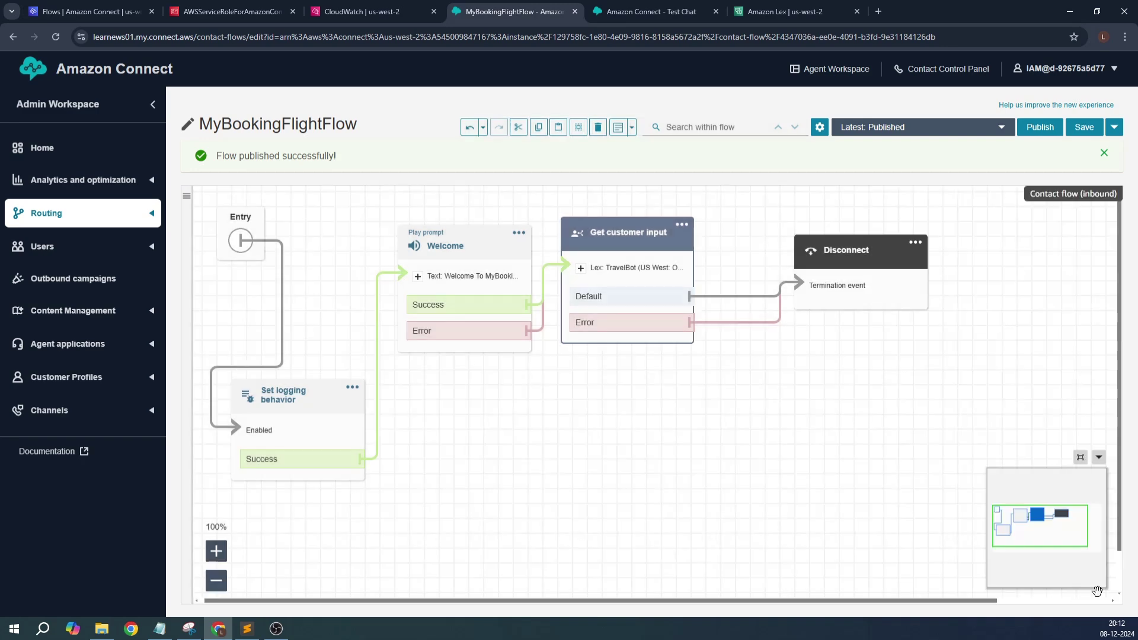
Step: Save and publish MyBookingFlightFlow
{"action": "left_click", "coordinate": [1082, 129]}
{"action": "left_click", "coordinate": [716, 320]}
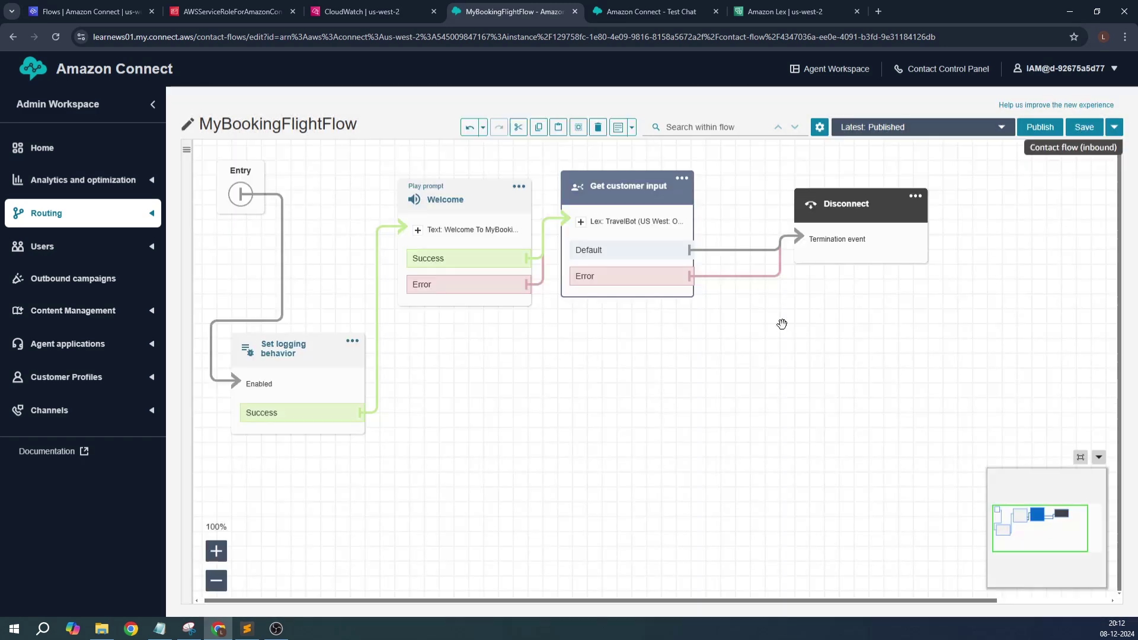
{"action": "left_click", "coordinate": [1040, 126]}
{"action": "left_click", "coordinate": [720, 320]}
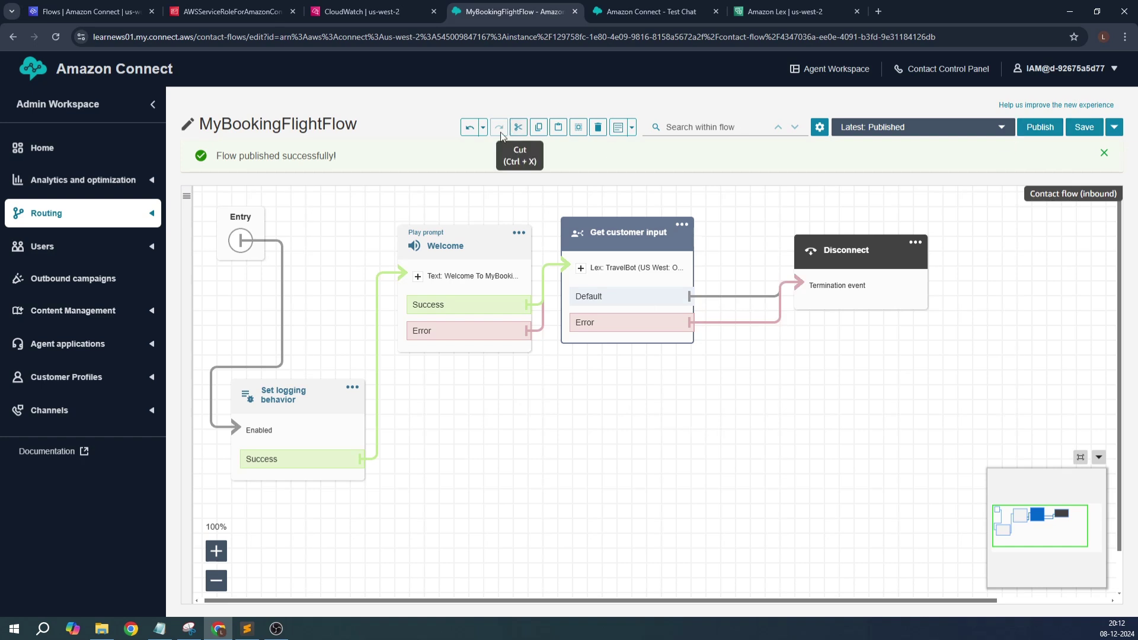
Step: Start a test chat, request a flight, and give the customer's first name
{"action": "left_click", "coordinate": [643, 13]}
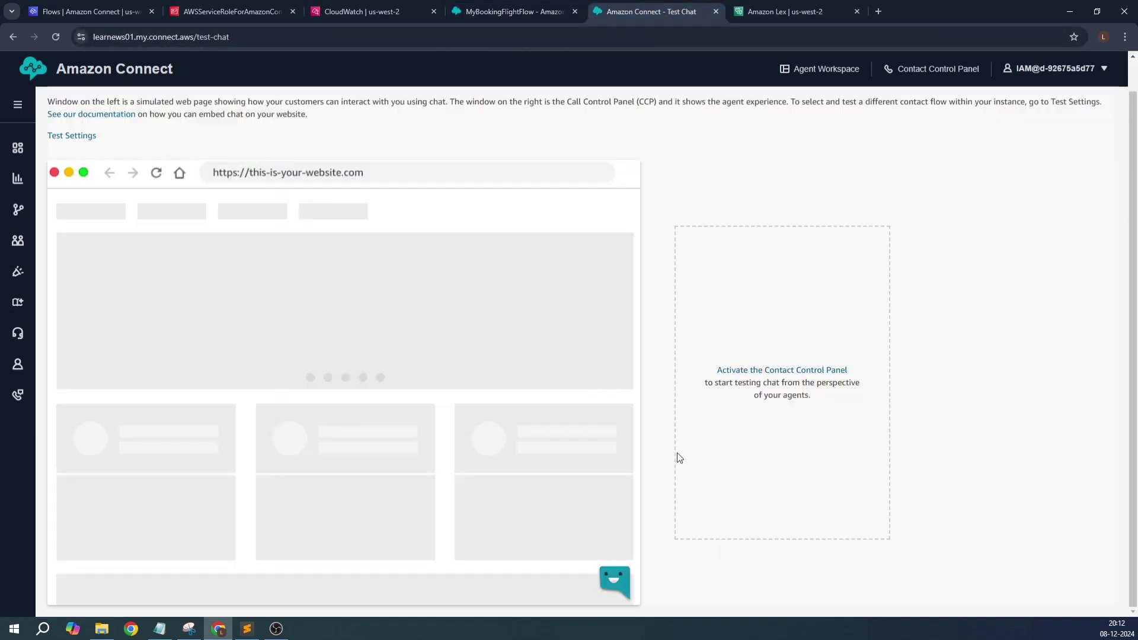
{"action": "left_click", "coordinate": [615, 580]}
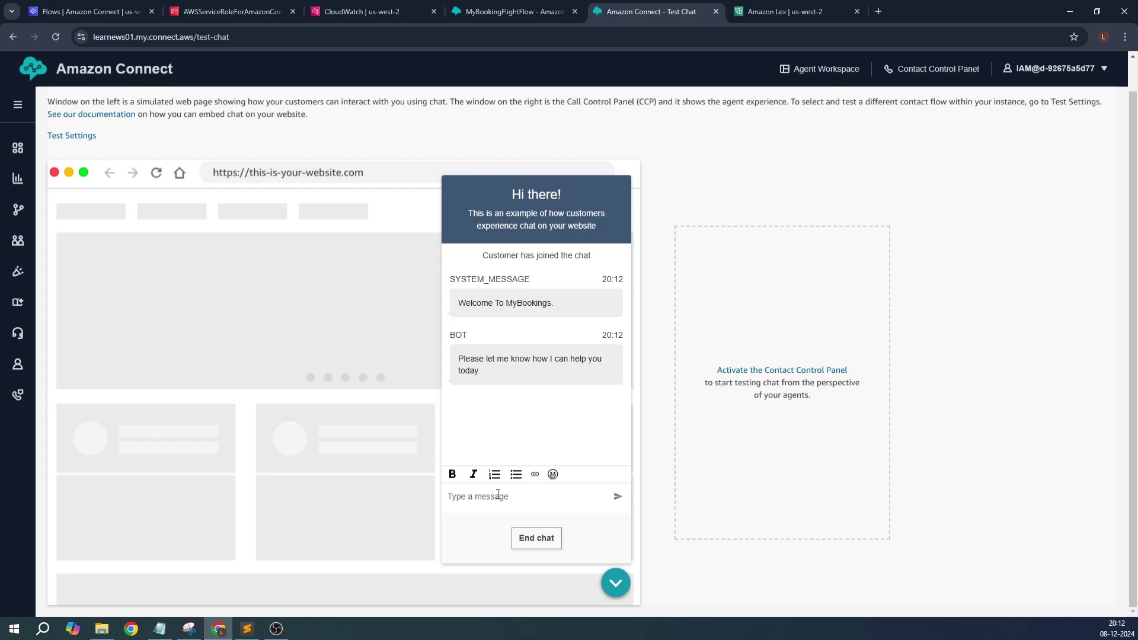
{"action": "type", "text": "flight"}
{"action": "key", "text": "Return"}
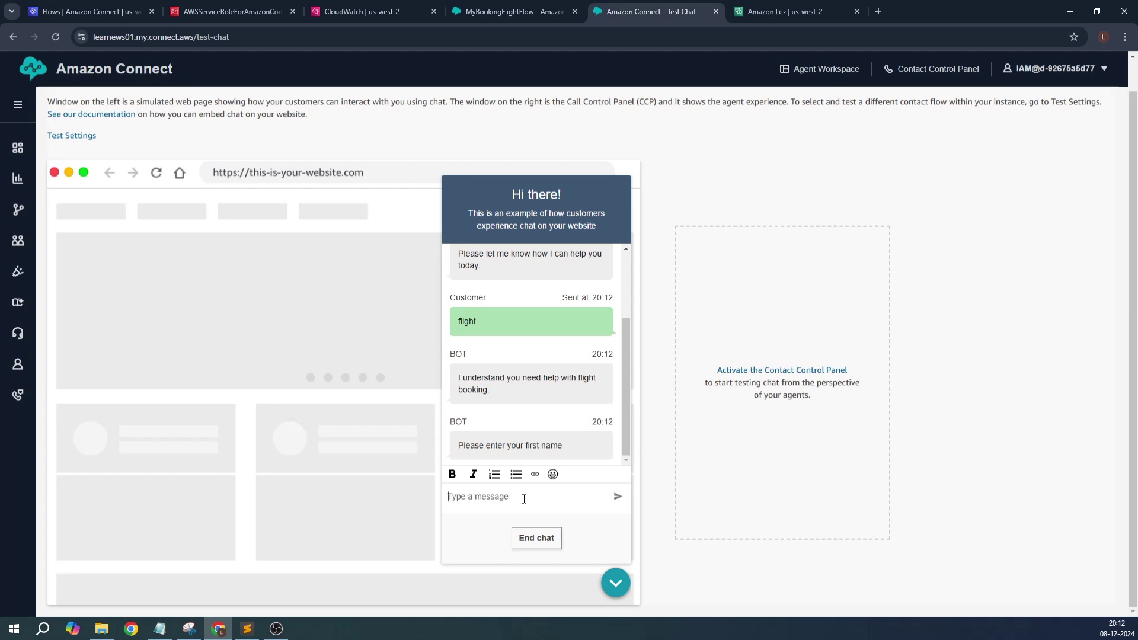
{"action": "type", "text": "Raj"}
{"action": "key", "text": "Return"}
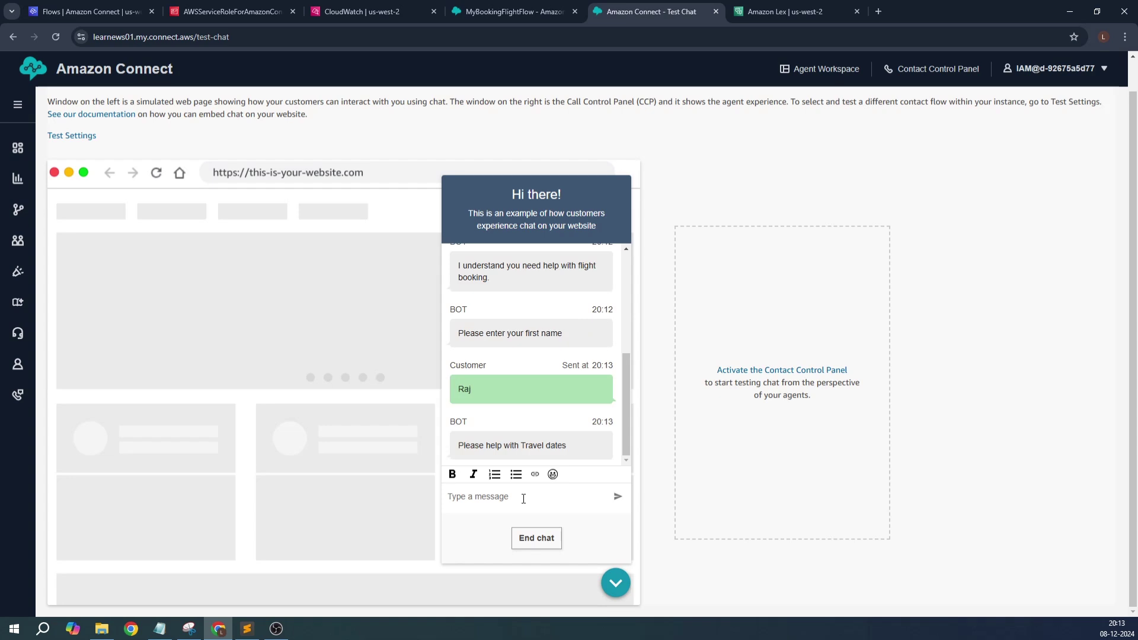
Step: Book for 11/12/2024 from Vienna to Rome, confirm with 'ya', then collapse the widget
{"action": "type", "text": "11/12/2024"}
{"action": "key", "text": "Return"}
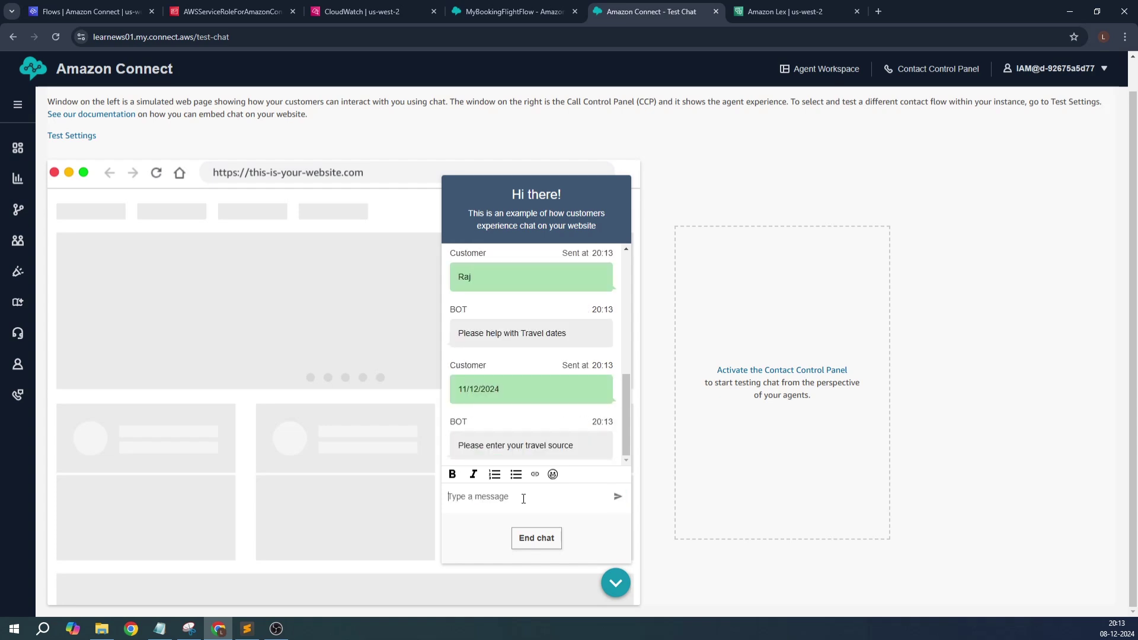
{"action": "type", "text": "Vienna"}
{"action": "key", "text": "Return"}
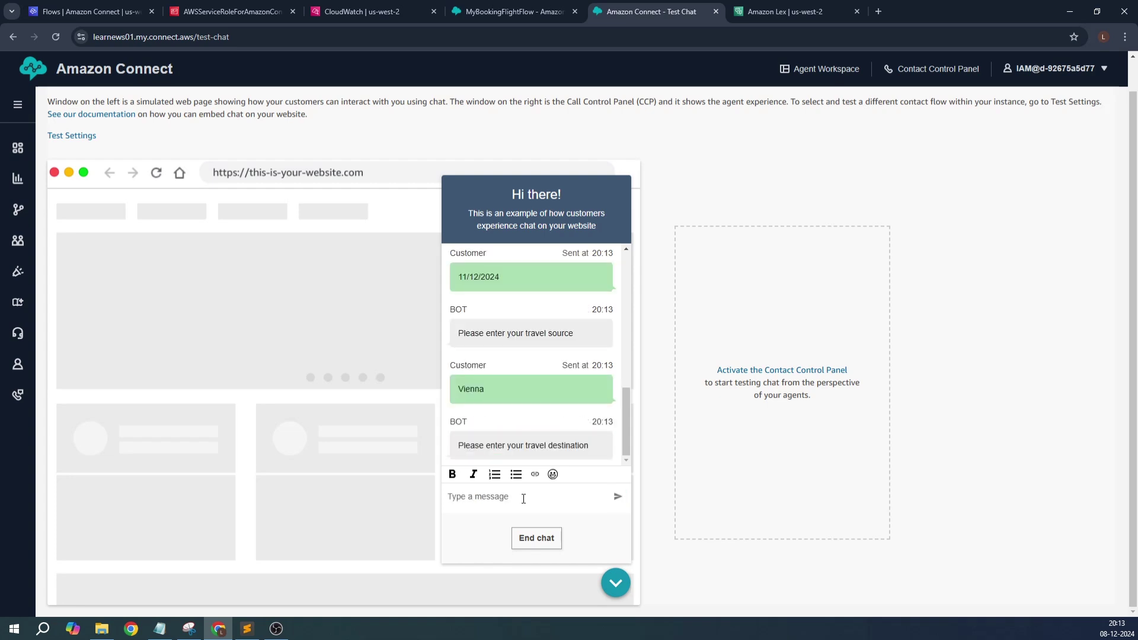
{"action": "type", "text": "Rome"}
{"action": "key", "text": "Return"}
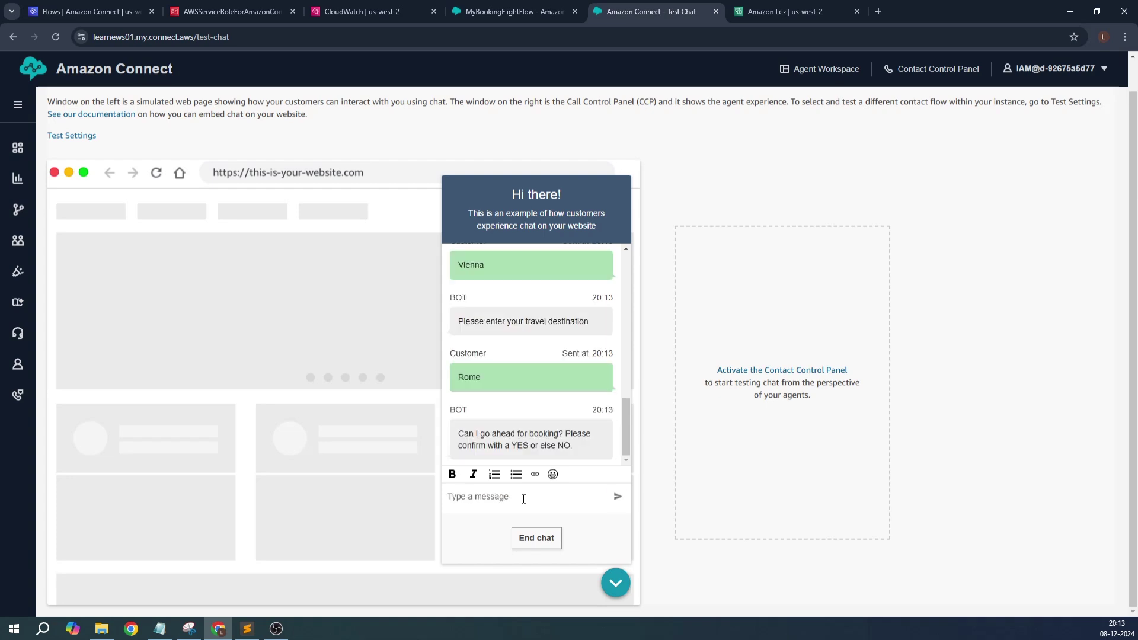
{"action": "type", "text": "ya"}
{"action": "key", "text": "Return"}
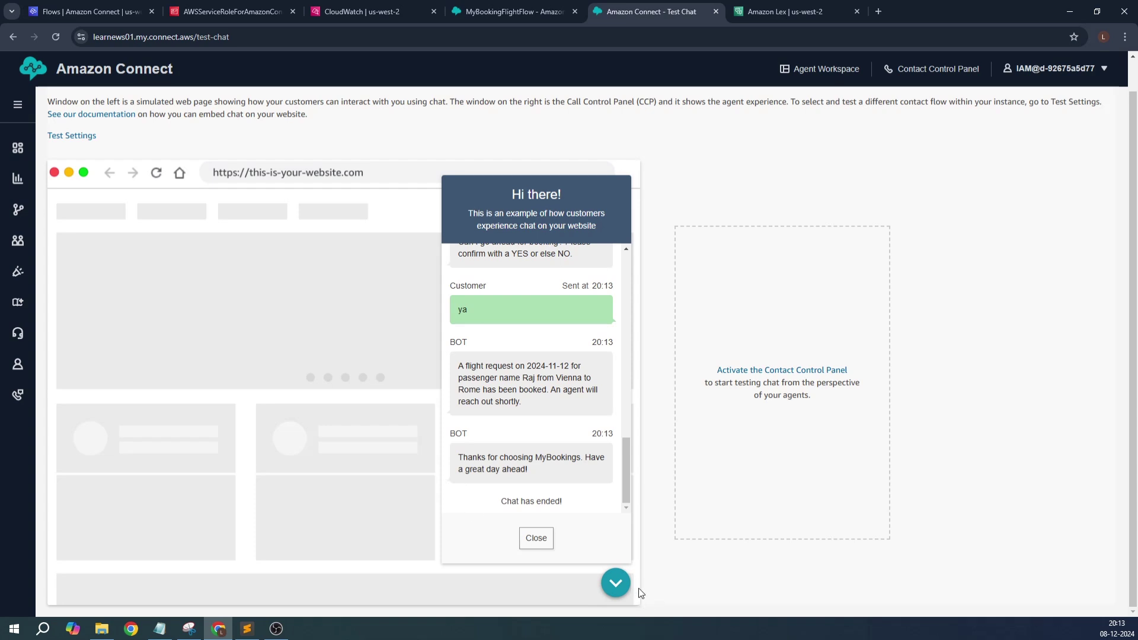
{"action": "left_click", "coordinate": [616, 586]}
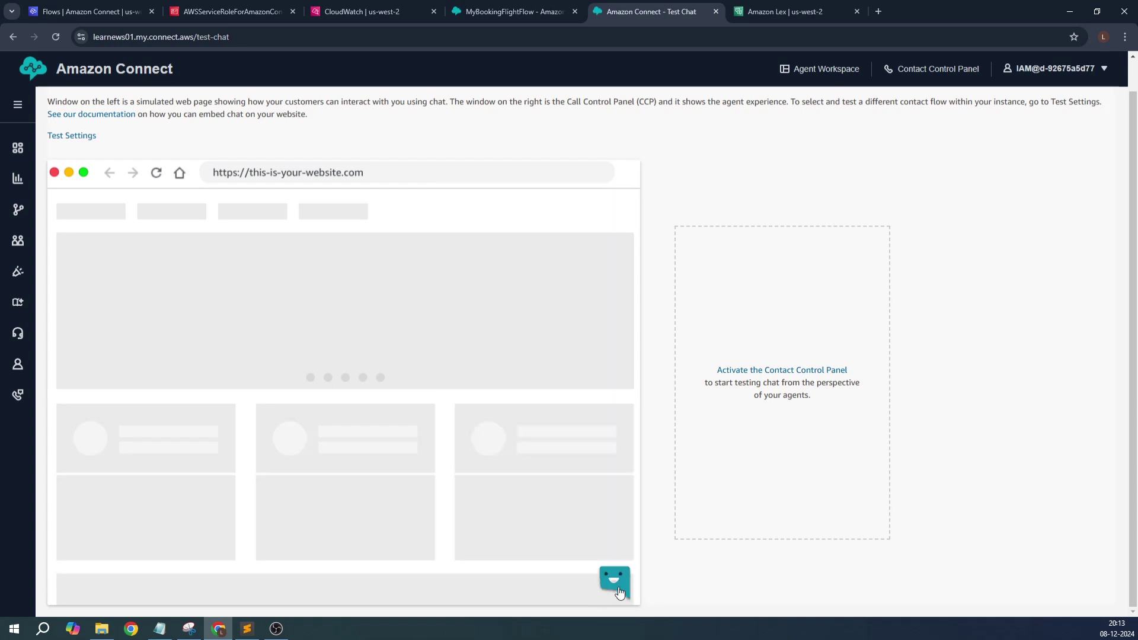